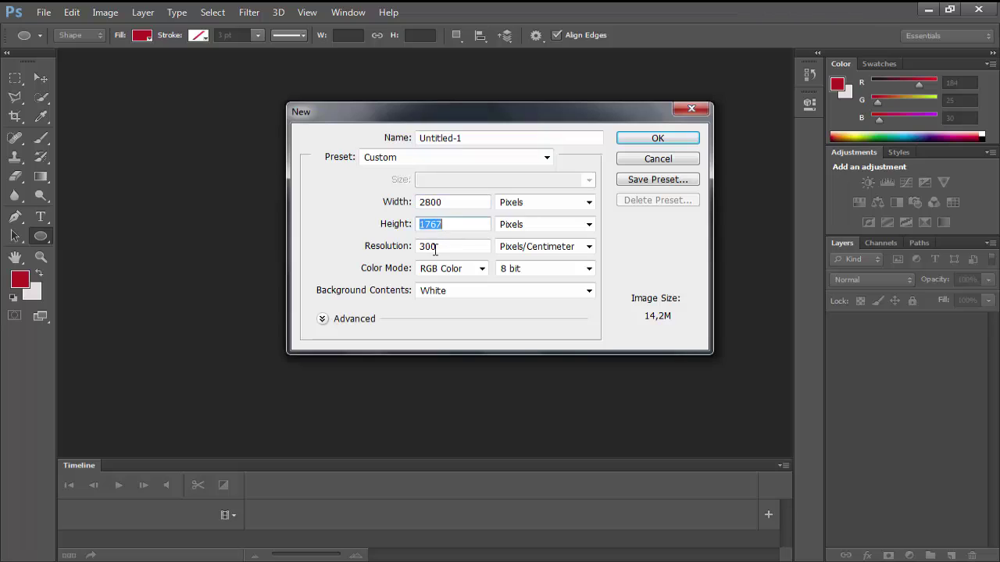
# - Create the new white RGB document at 2800 by 1767 pixels with a resolution of 300 pixels/centimeter
pyautogui.press('Tab')
pyautogui.press('End')
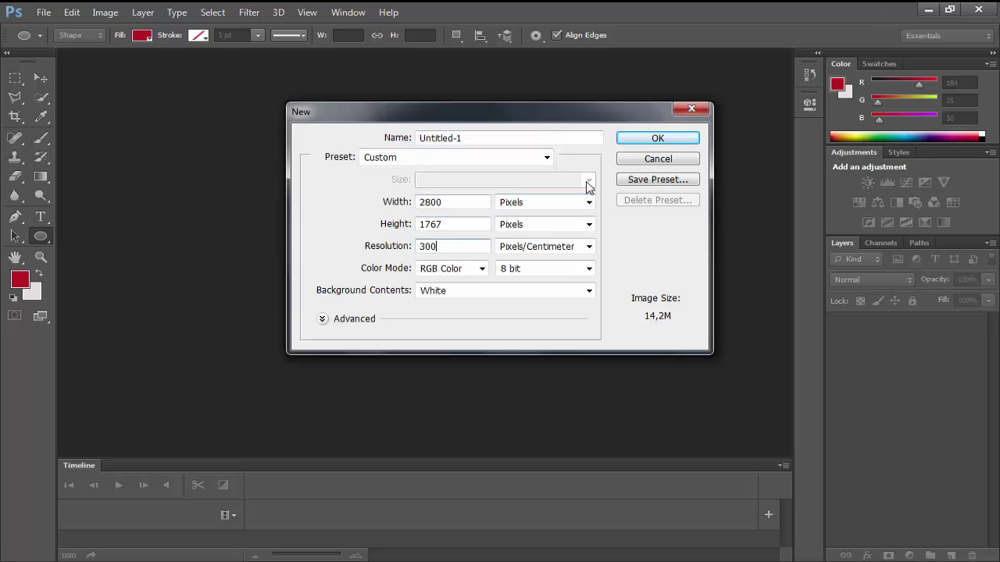
pyautogui.click(628, 140)
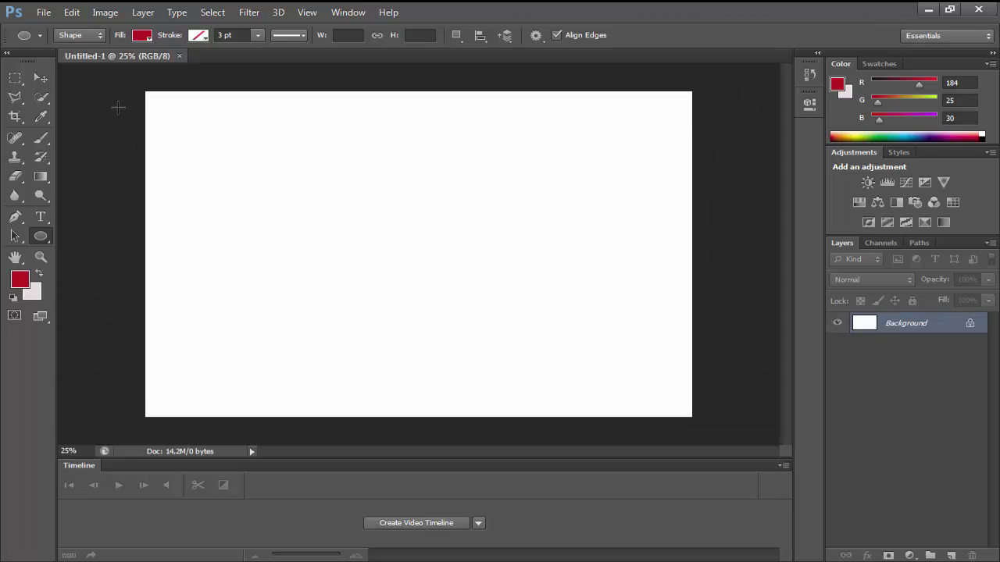
# - Convert the locked Background into a regular layer named Layer 0
pyautogui.click(17, 78)
pyautogui.click(41, 78)
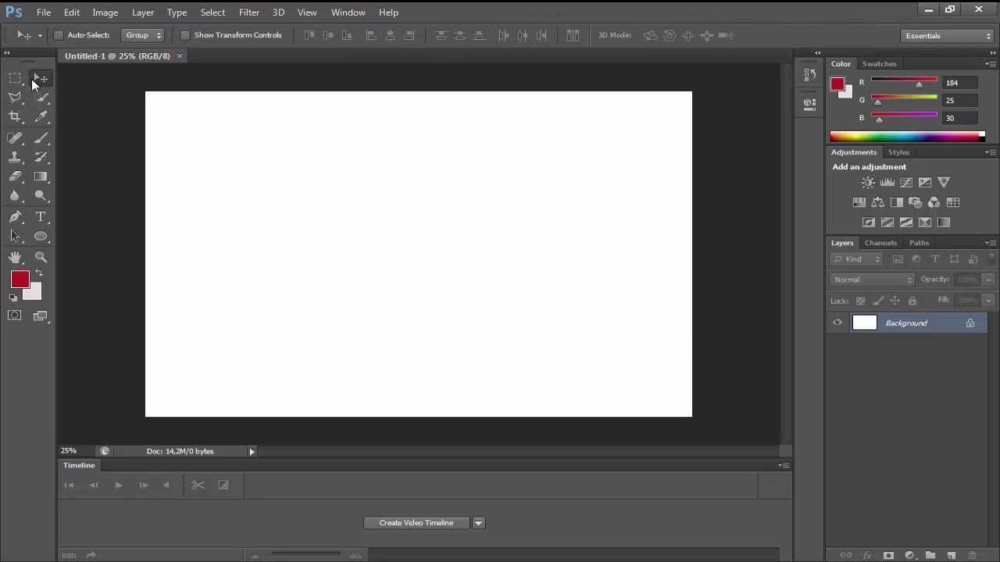
pyautogui.doubleClick(933, 323)
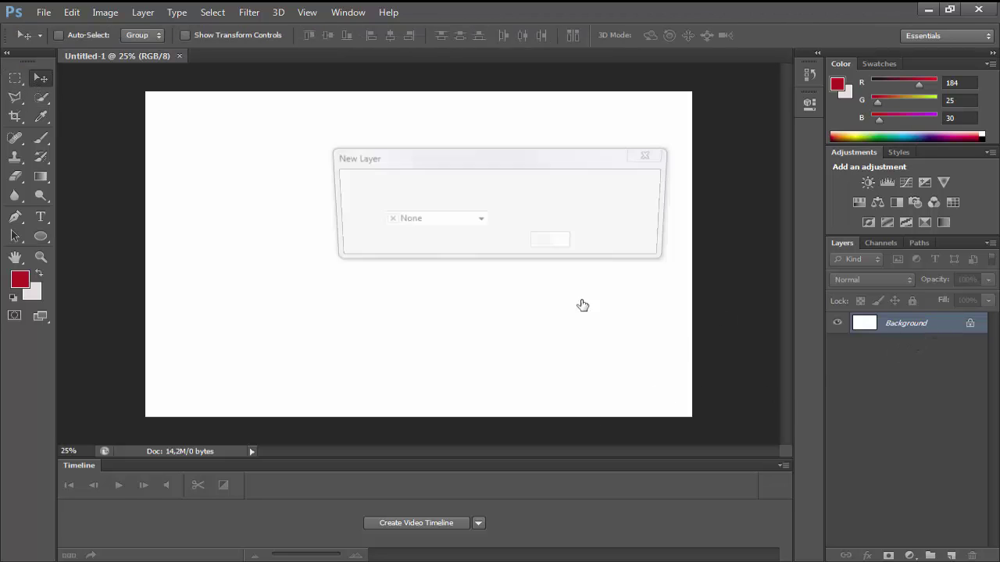
pyautogui.click(627, 182)
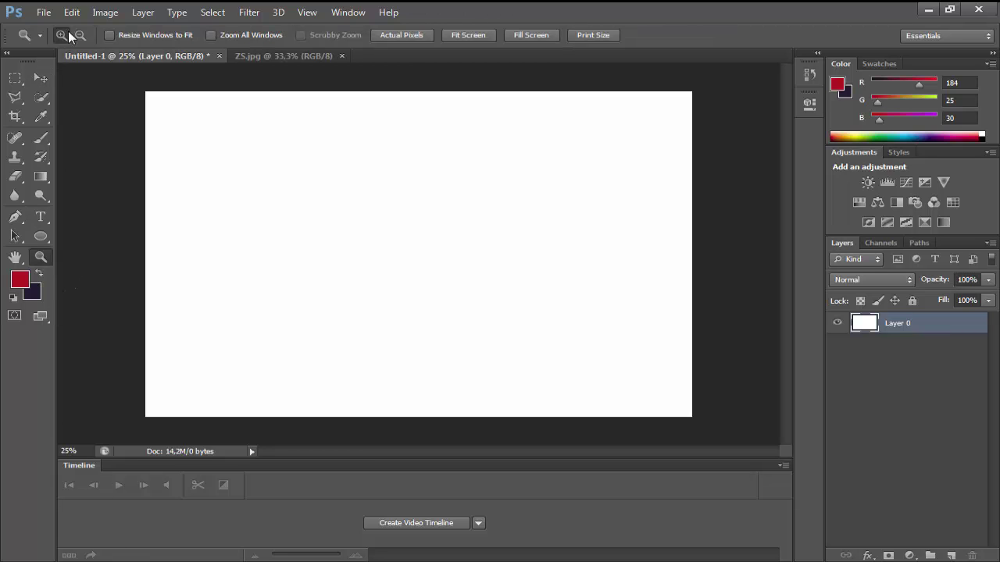
# - Draw a red, nearly circular ellipse shape about 1128 by 1119 px on the canvas
pyautogui.click(458, 188)
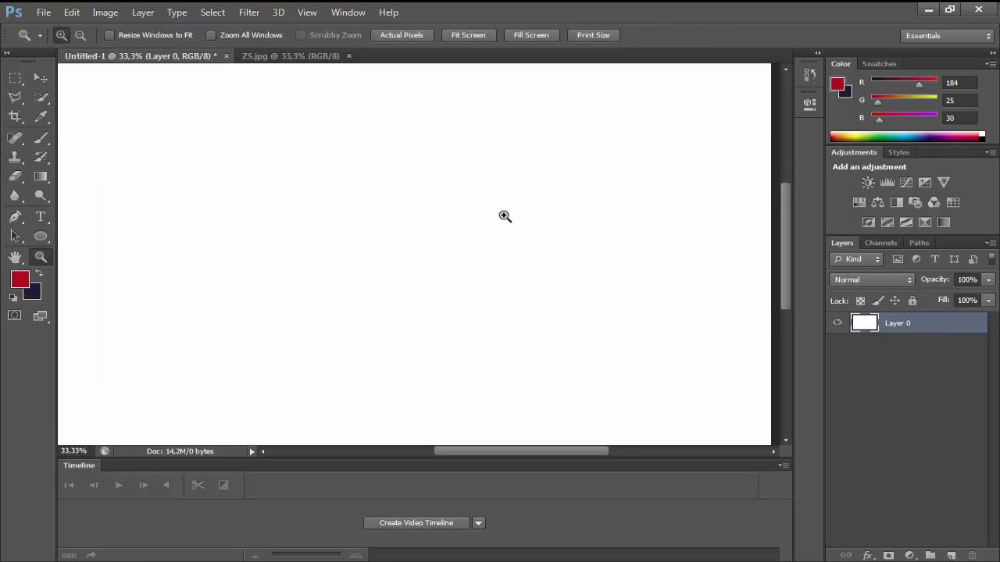
pyautogui.click(36, 237)
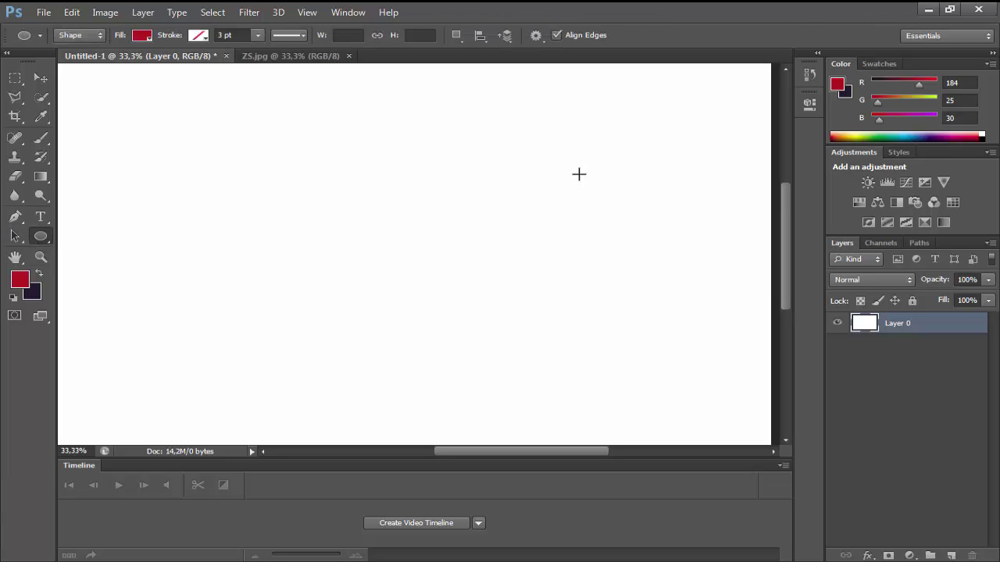
pyautogui.moveTo(508, 147); pyautogui.dragTo(214, 419)
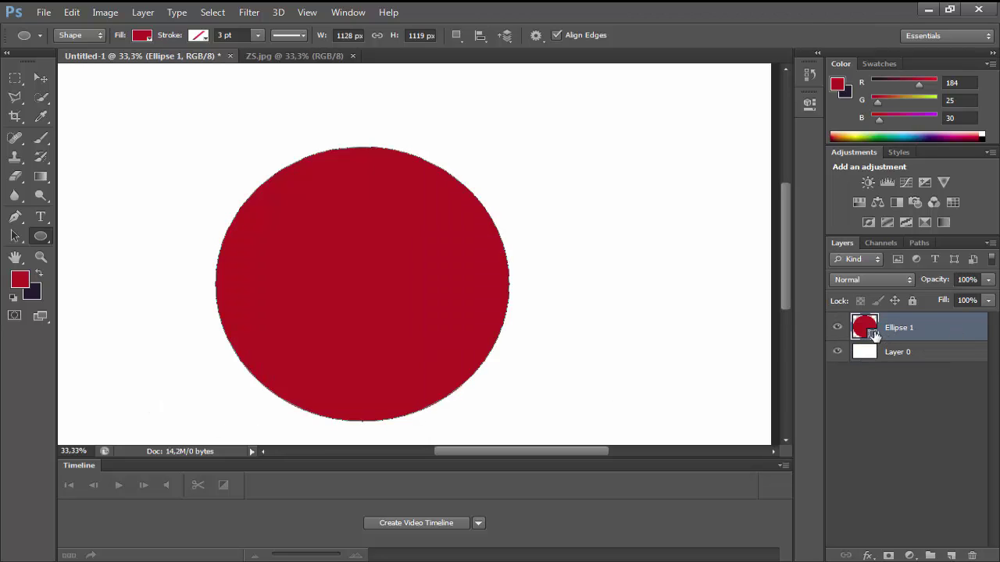
# - Recolor the ellipse with the dark purple background color (RGB 34, 26, 50) and move it slightly up and to the right
pyautogui.doubleClick(867, 331)
pyautogui.click(36, 289)
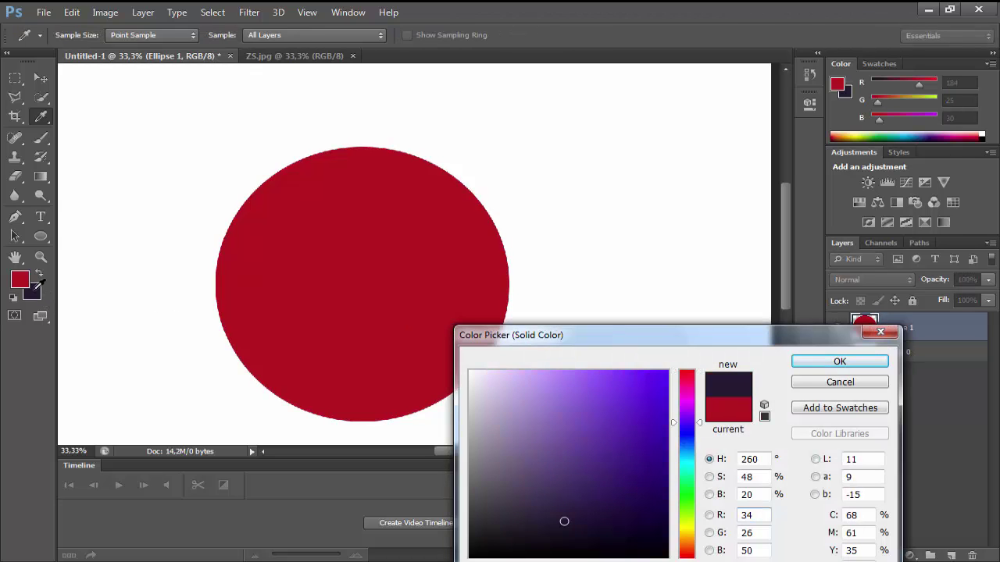
pyautogui.click(839, 362)
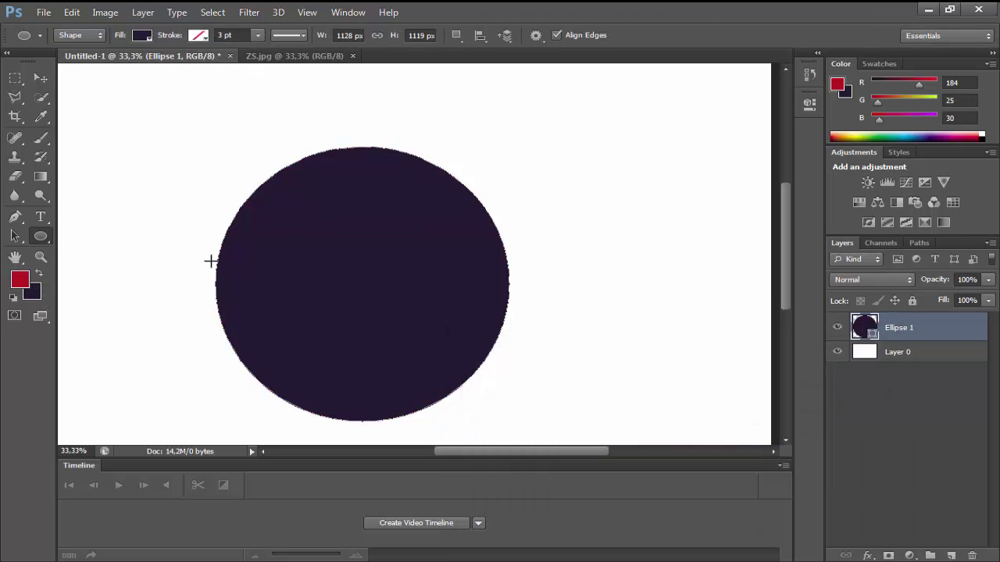
pyautogui.click(40, 79)
pyautogui.moveTo(281, 201); pyautogui.dragTo(307, 192)
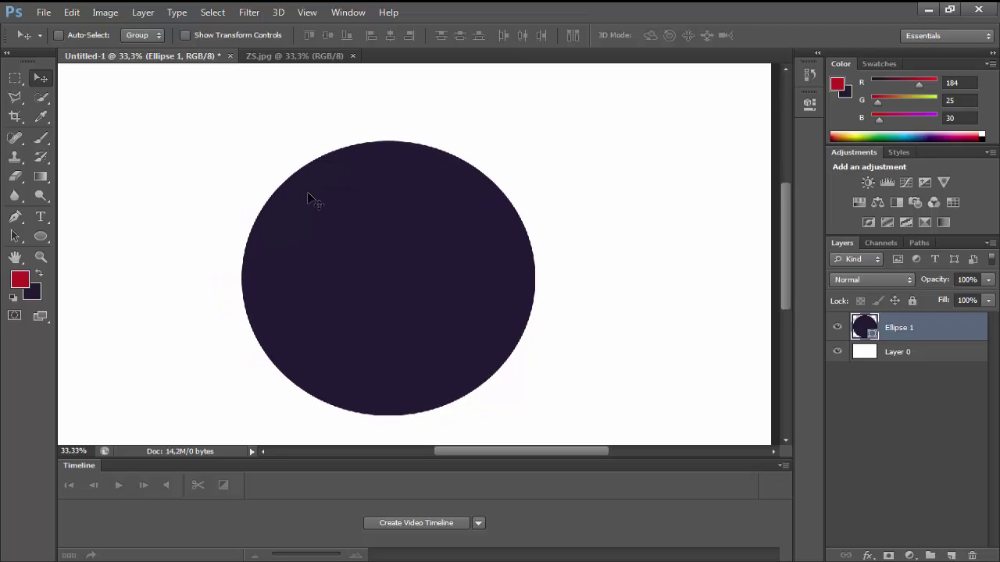
# - Add a Stroke layer style to the ellipse using the red foreground color (RGB 184, 25, 30)
pyautogui.click(909, 556)
pyautogui.click(910, 556)
pyautogui.click(869, 556)
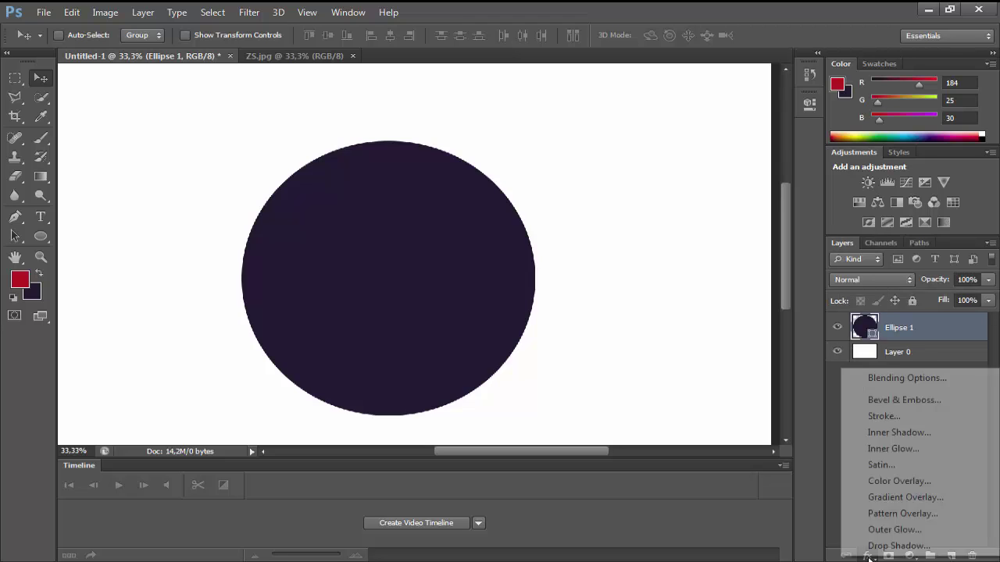
pyautogui.click(874, 416)
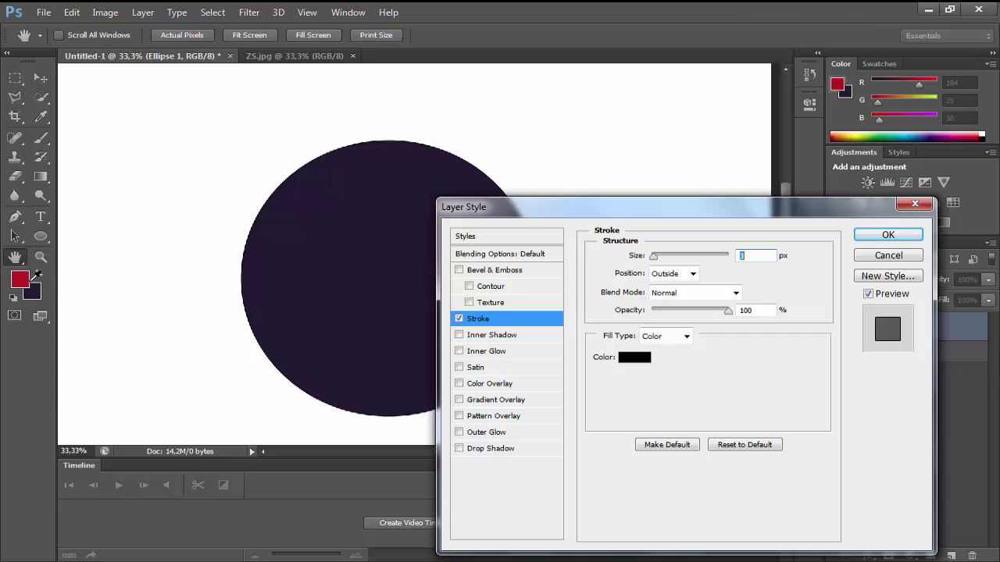
pyautogui.click(645, 359)
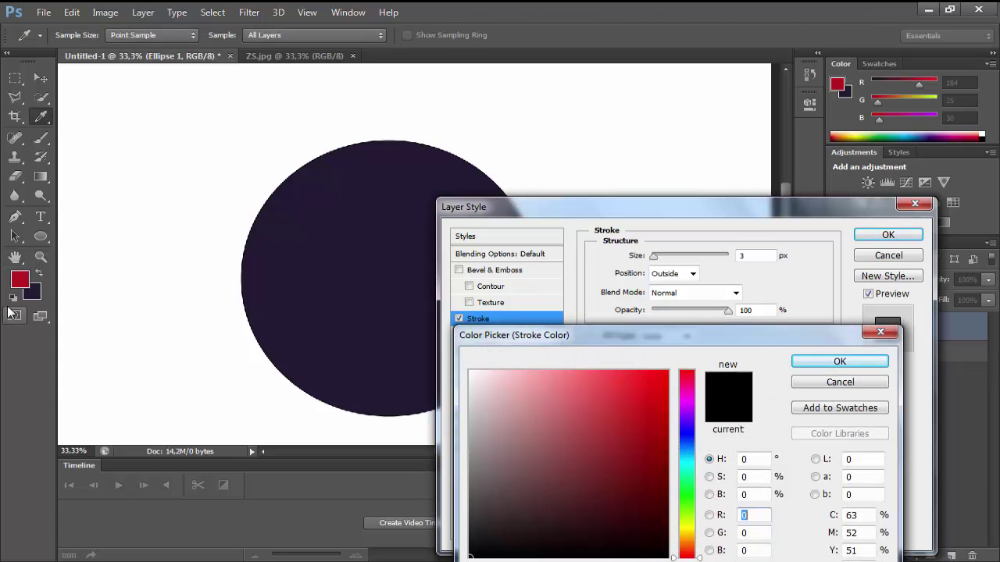
pyautogui.click(20, 279)
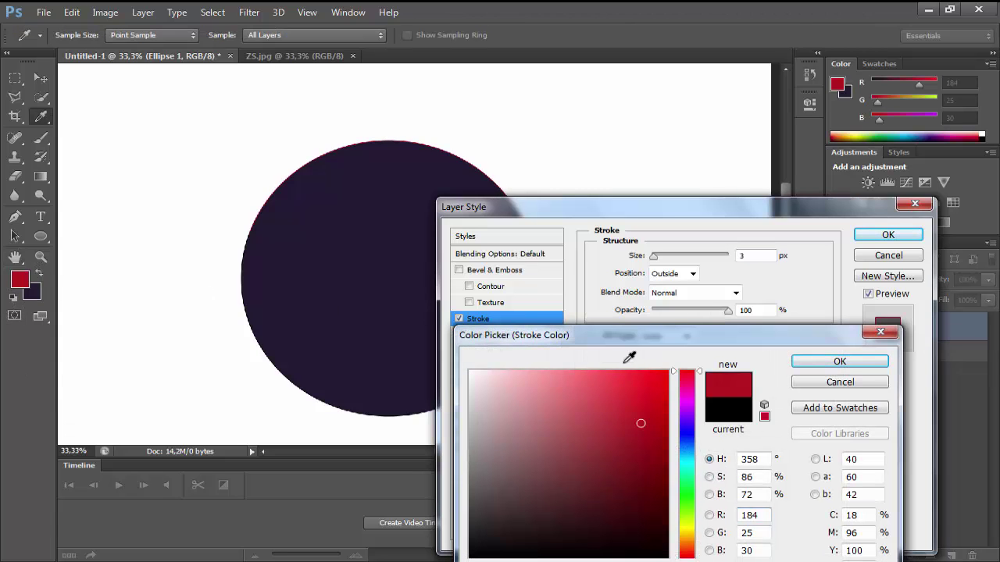
pyautogui.click(850, 362)
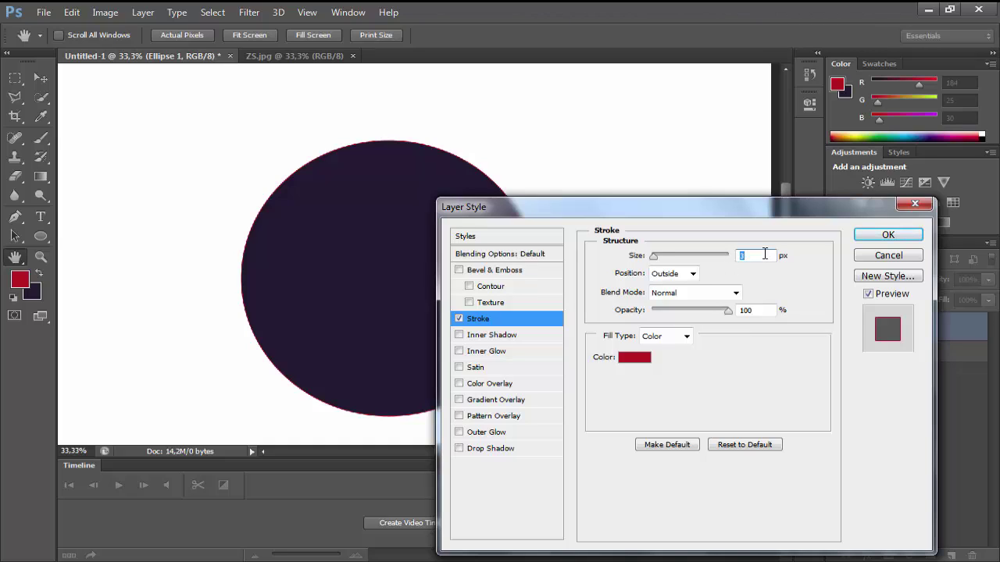
# - Set the ellipse's stroke size to 20 px and apply the layer style
pyautogui.write('25')
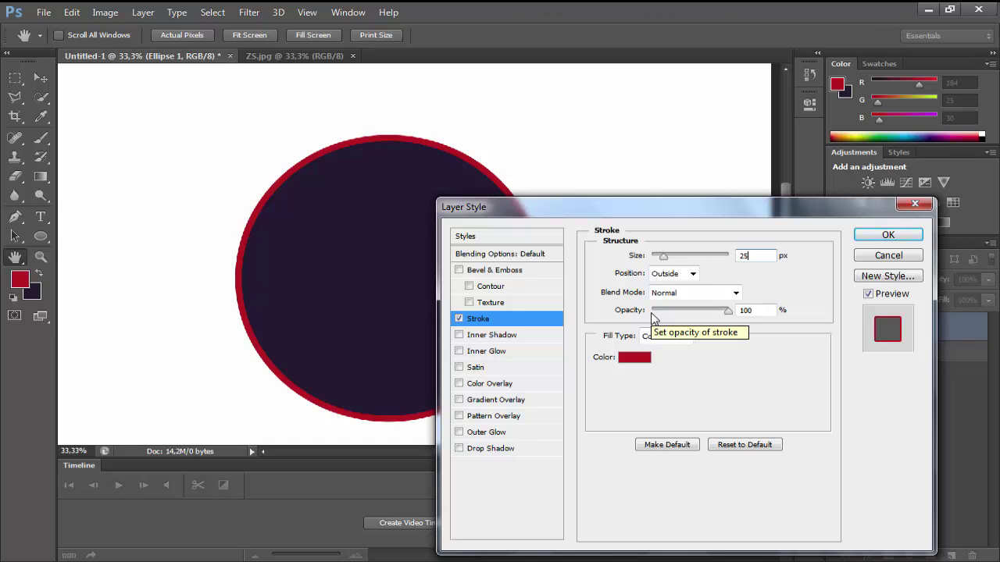
pyautogui.press('BackSpace')
pyautogui.write('0')
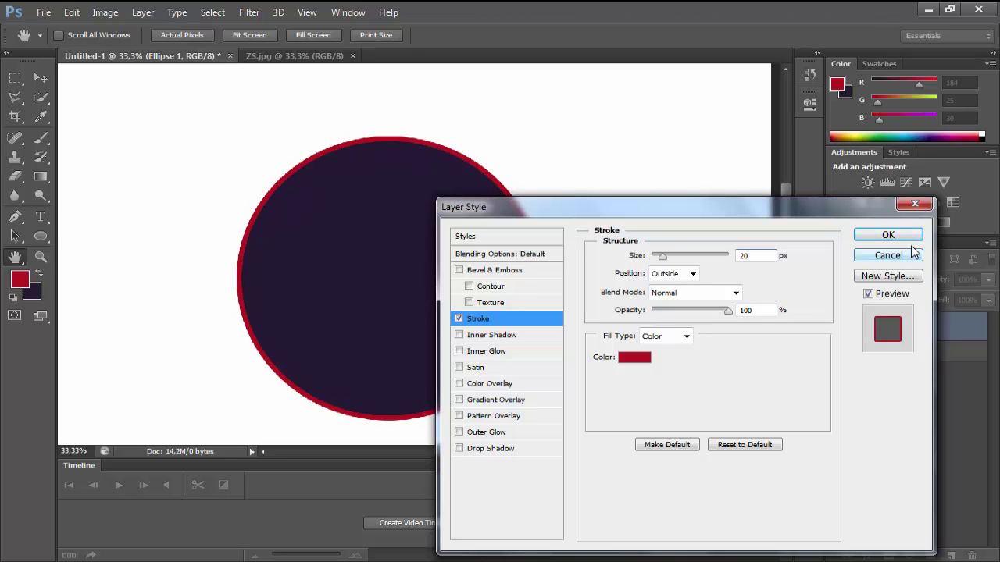
pyautogui.click(885, 235)
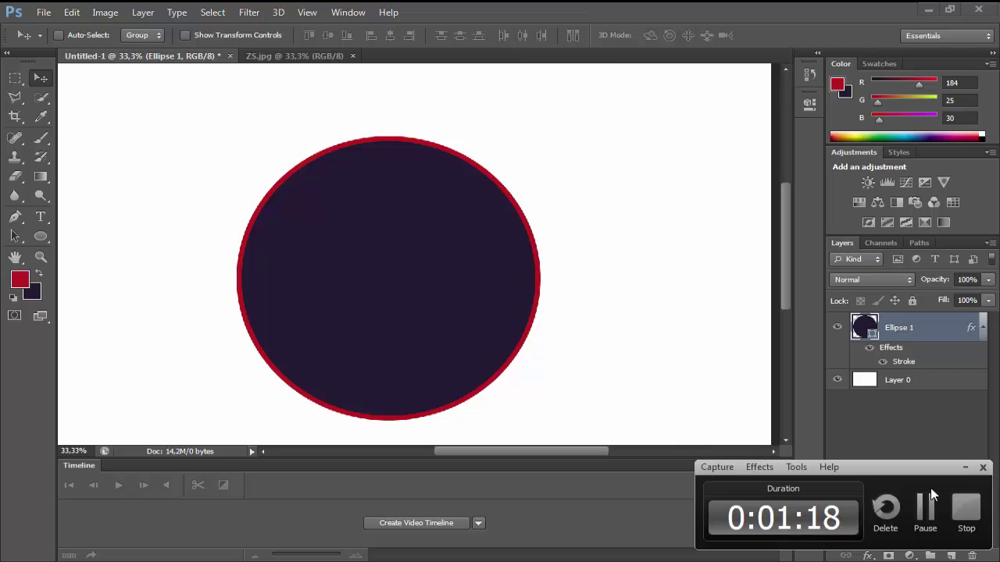
# - Duplicate the Ellipse 1 layer within the same document
pyautogui.rightClick(902, 333)
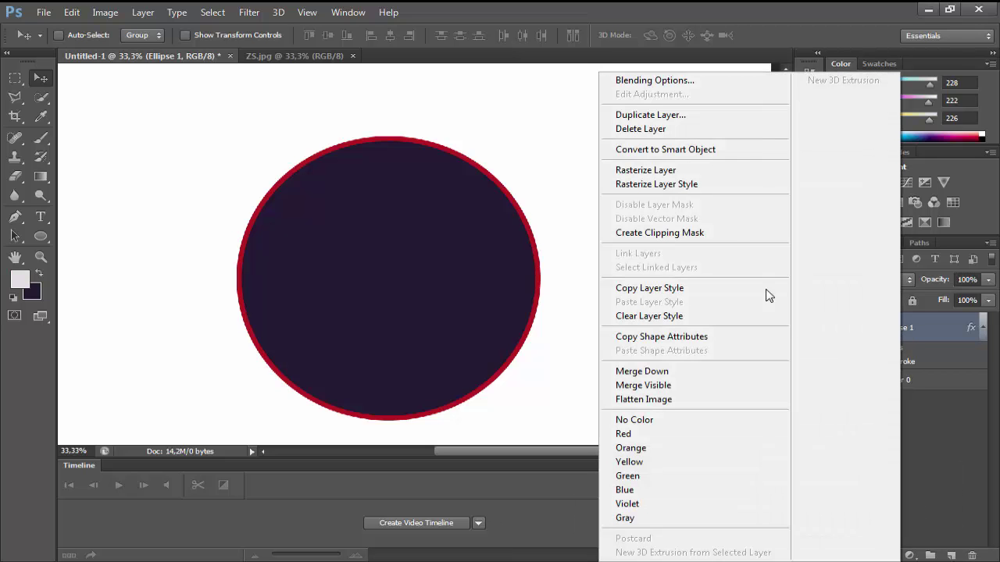
pyautogui.click(675, 118)
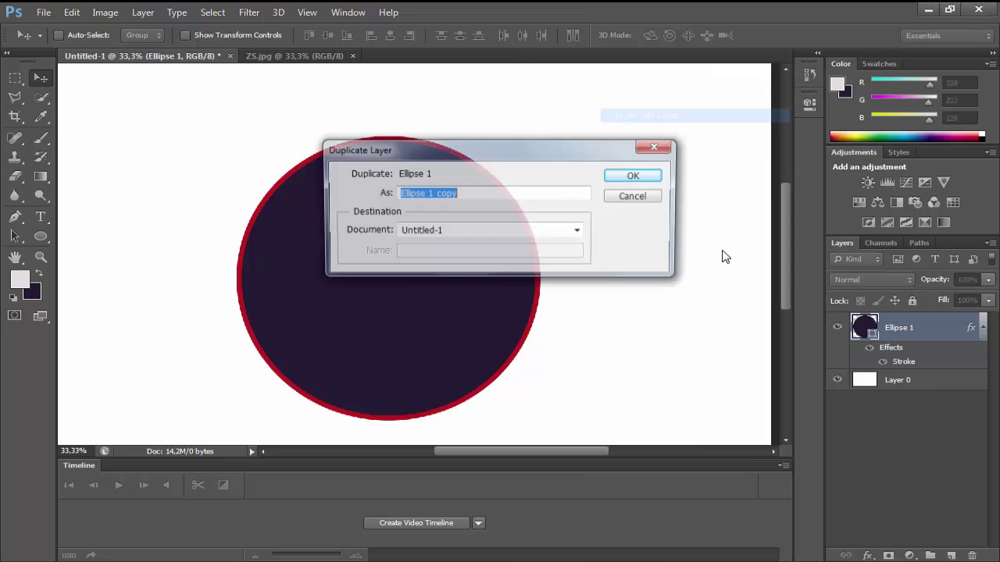
pyautogui.click(631, 177)
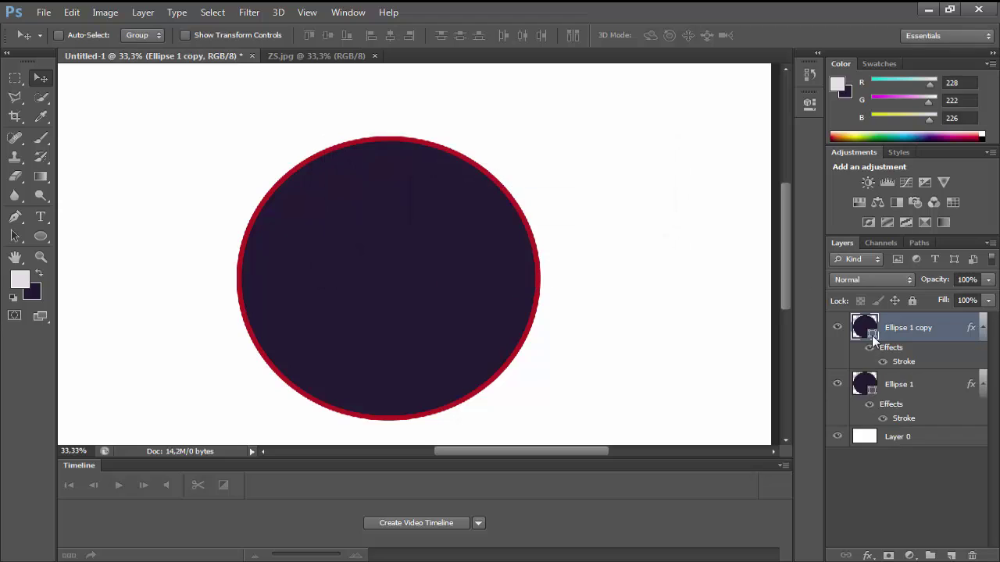
# - Recolor the original Ellipse 1 beneath the copy with the light gray foreground color (RGB 228, 222, 226)
pyautogui.doubleClick(868, 386)
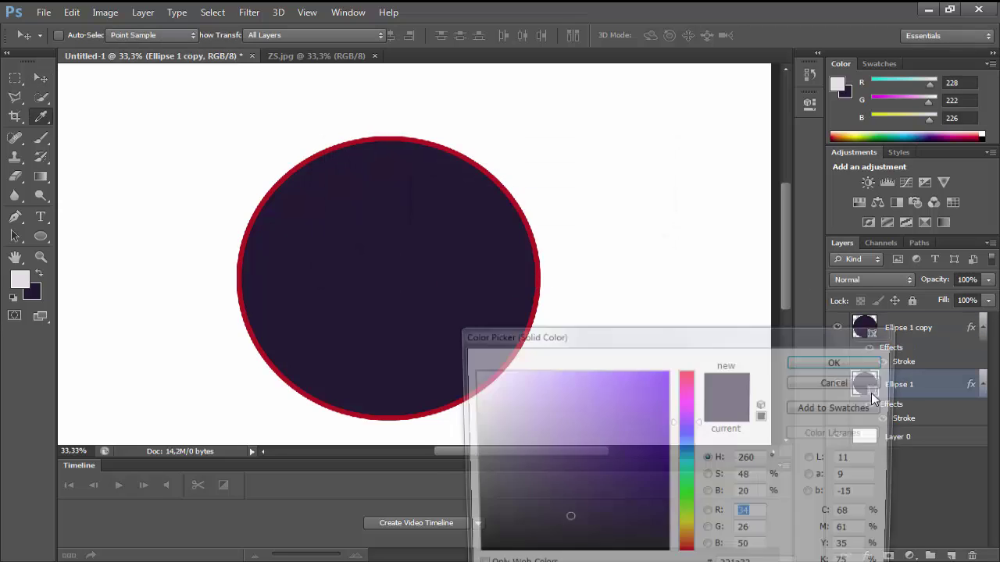
pyautogui.click(17, 280)
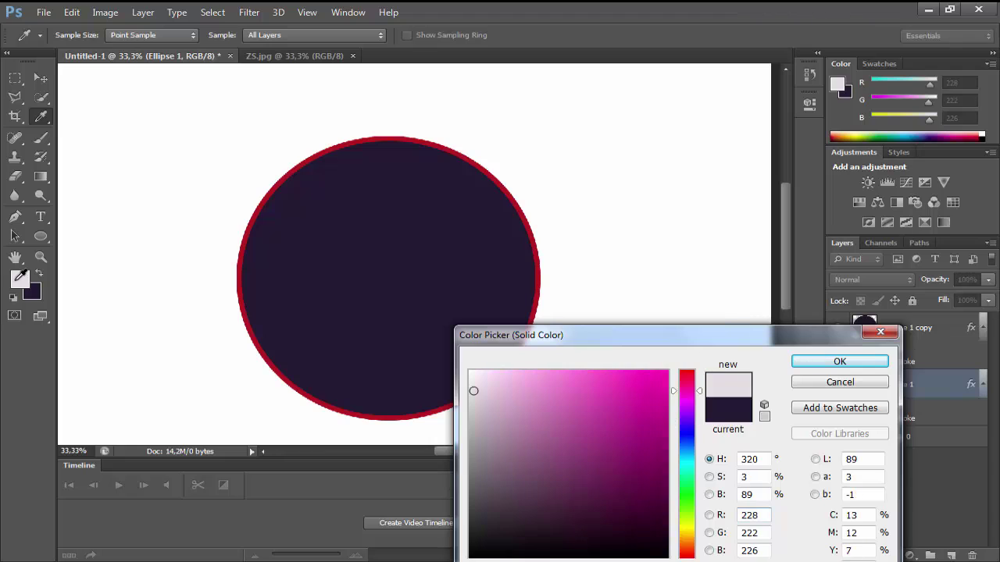
pyautogui.click(836, 359)
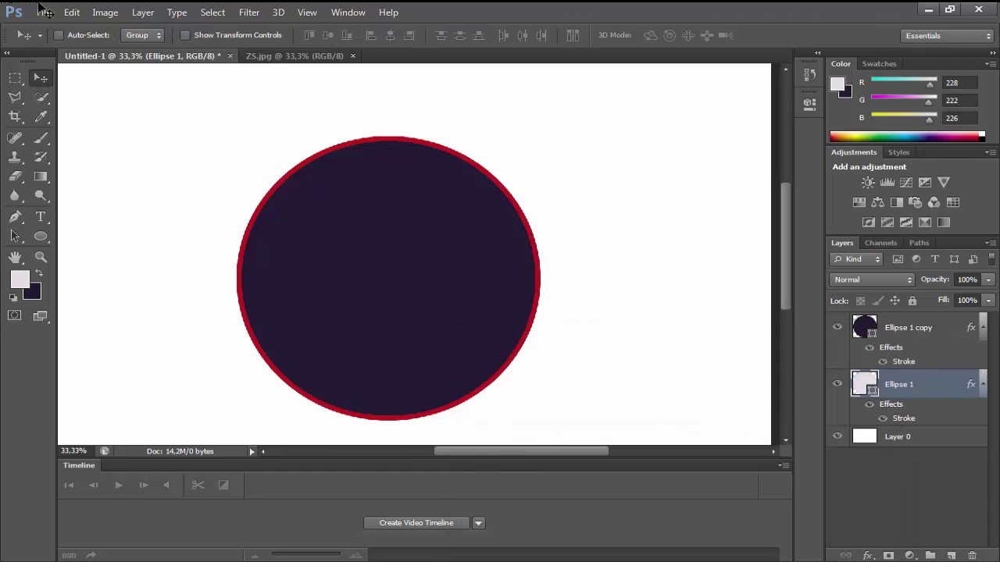
# - Enlarge the light gray ellipse with Free Transform to about 112% width and 113% height, forming an even ring around the dark ellipse
pyautogui.click(71, 13)
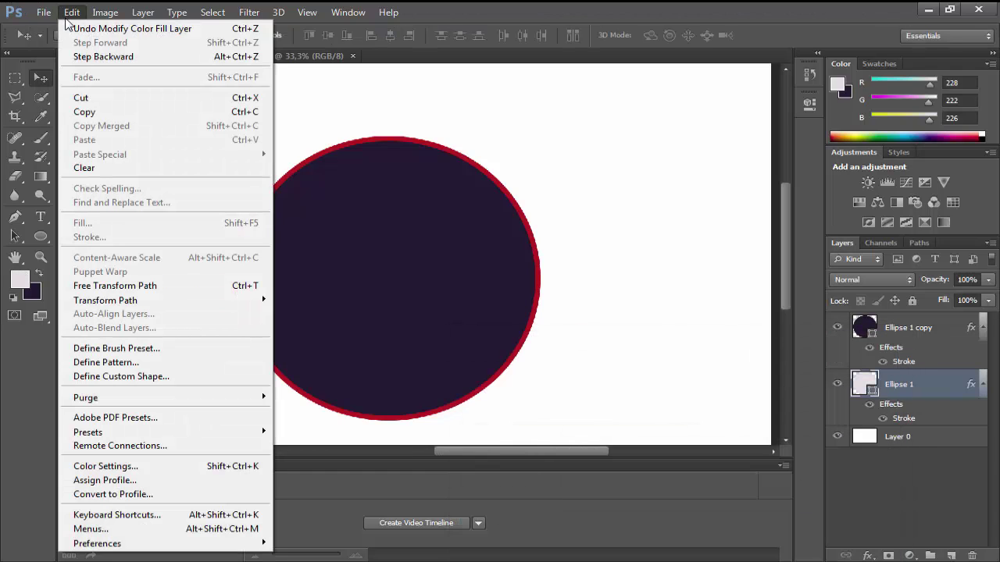
pyautogui.click(158, 285)
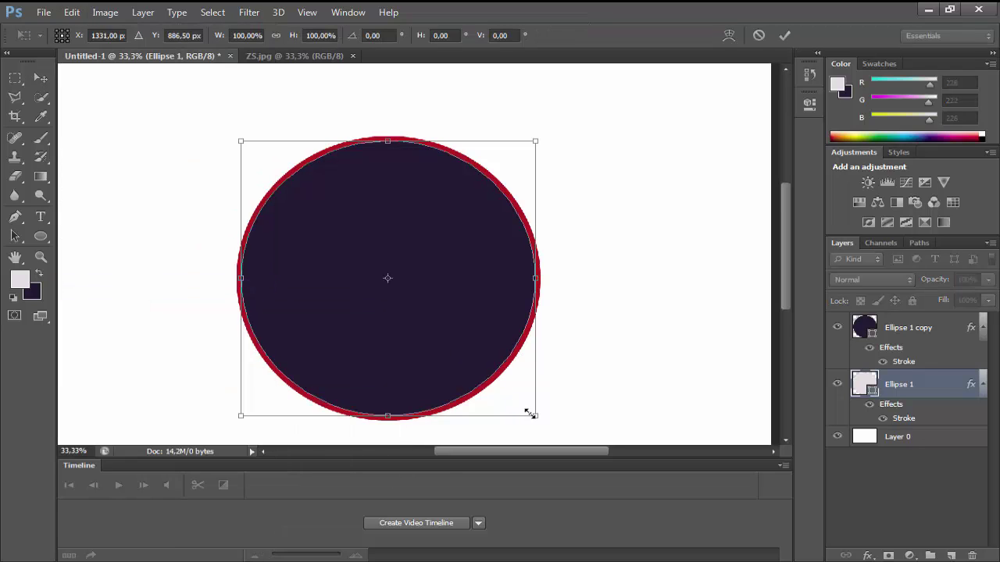
pyautogui.scroll(-3, 536, 399)
pyautogui.scroll(2, 540, 359)
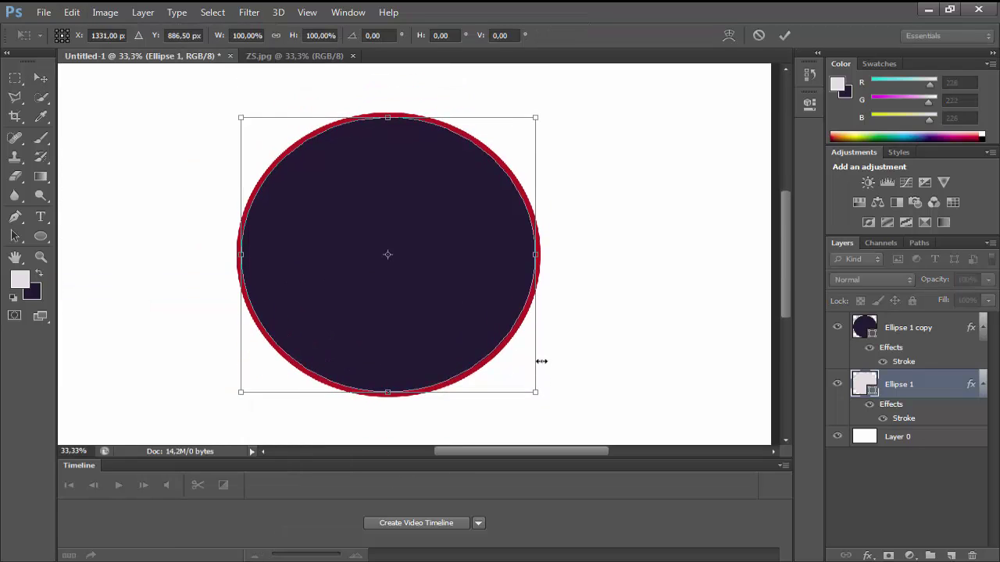
pyautogui.scroll(2, 541, 361)
pyautogui.scroll(-2, 541, 361)
pyautogui.moveTo(533, 393); pyautogui.dragTo(551, 406)
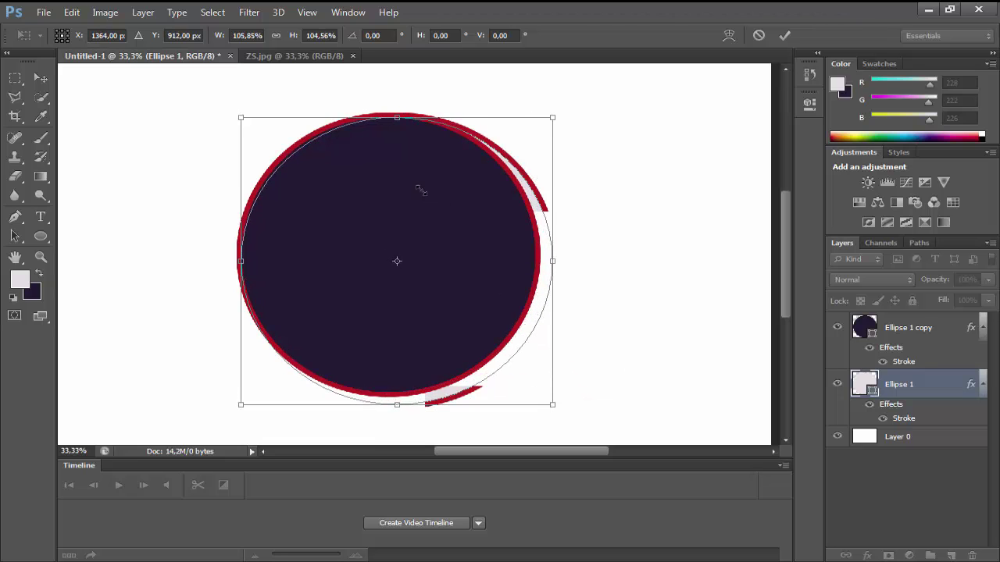
pyautogui.moveTo(399, 118); pyautogui.dragTo(401, 100)
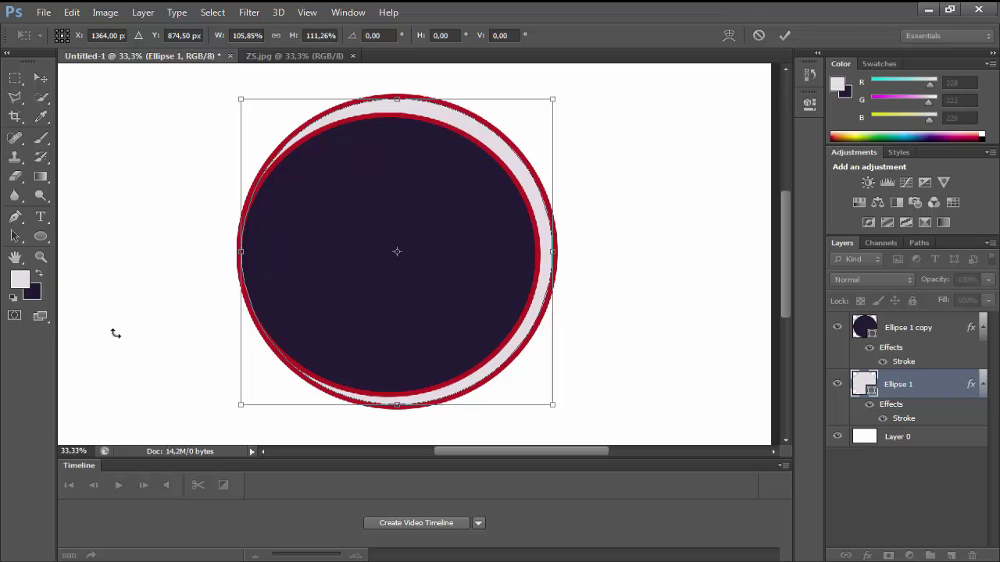
pyautogui.moveTo(237, 253); pyautogui.dragTo(223, 250)
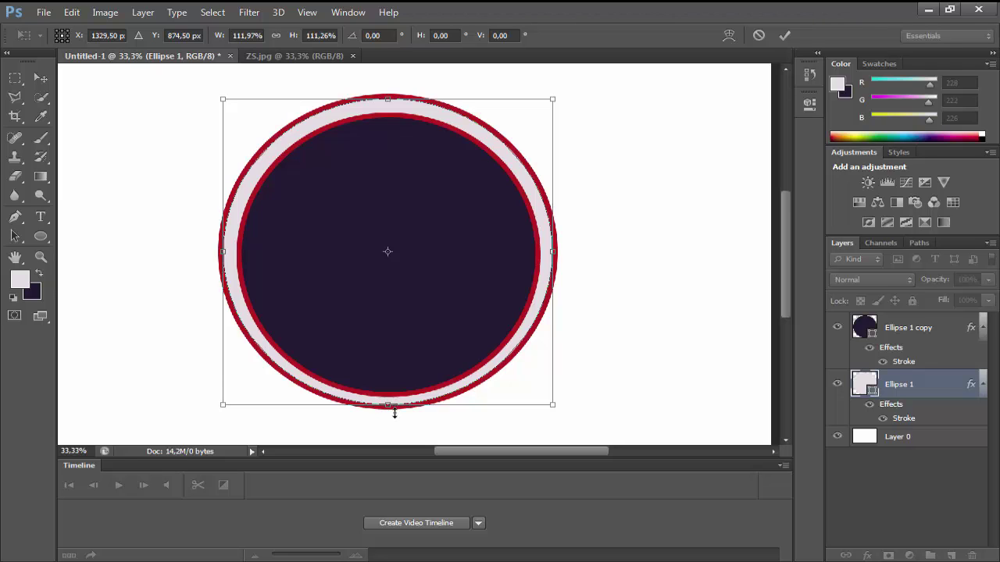
pyautogui.moveTo(395, 413); pyautogui.dragTo(393, 413)
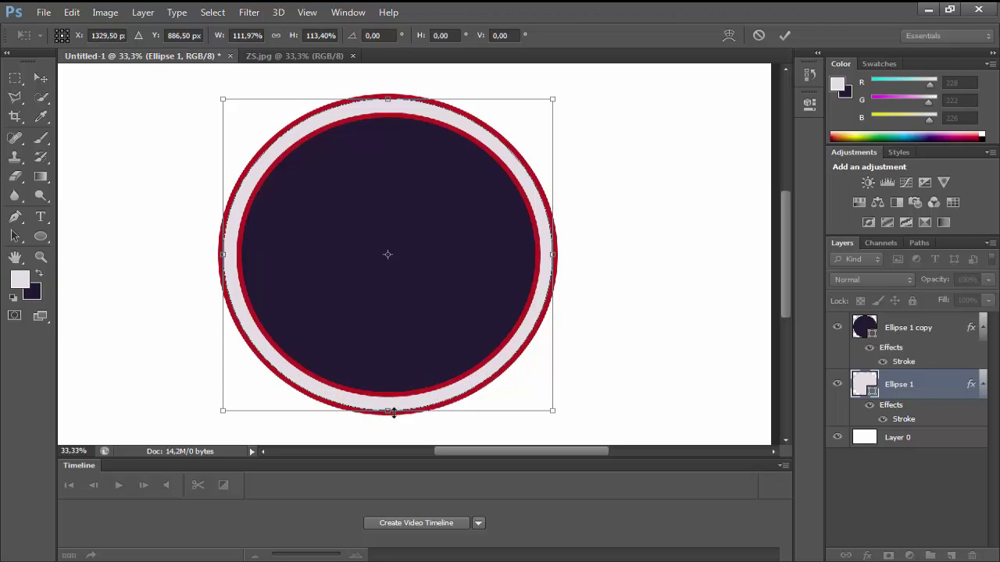
pyautogui.press('Return')
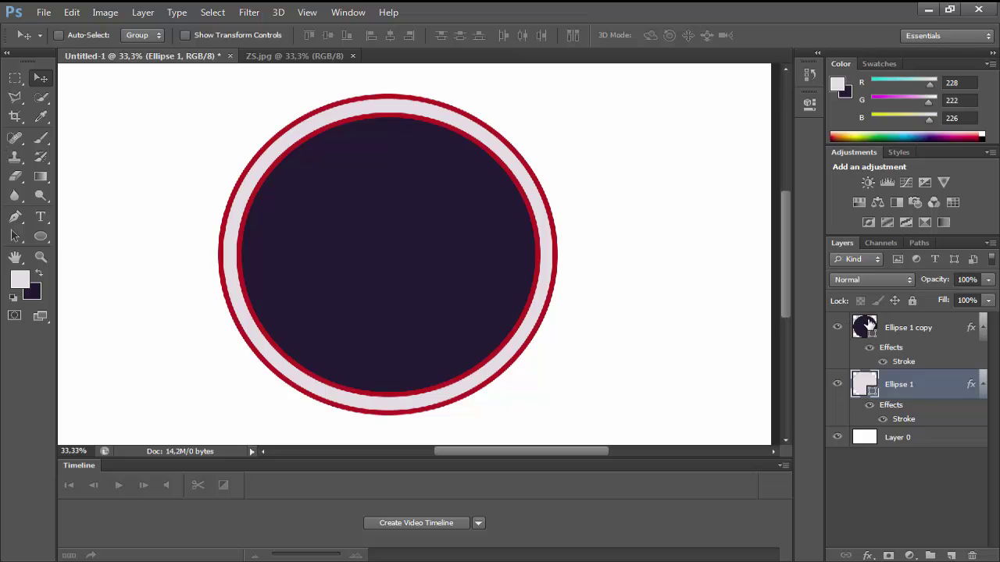
# - Set the light gray ellipse's stroke to 10 px and recolor it a lighter red, RGB 247, 69, 74
pyautogui.doubleClick(901, 421)
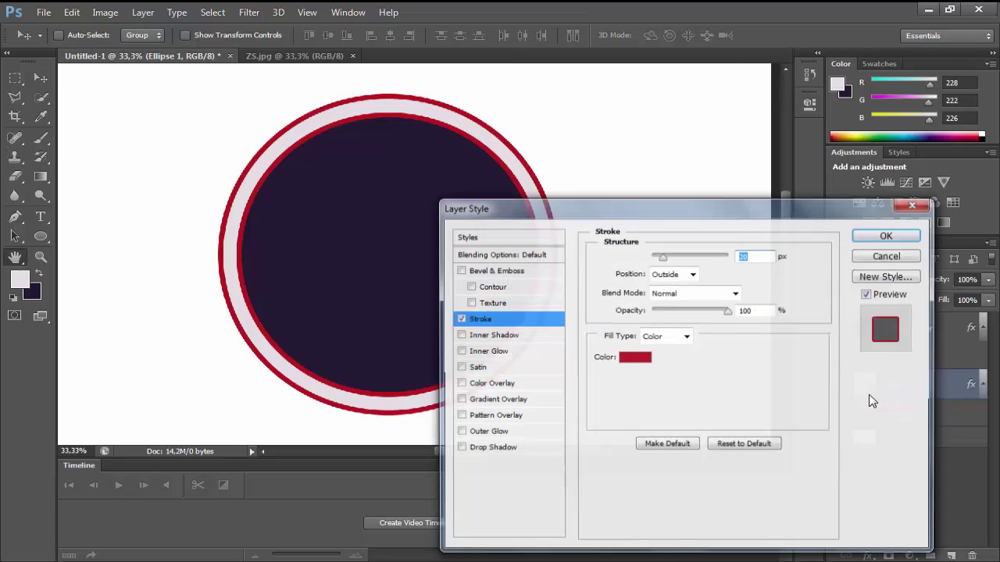
pyautogui.doubleClick(771, 257)
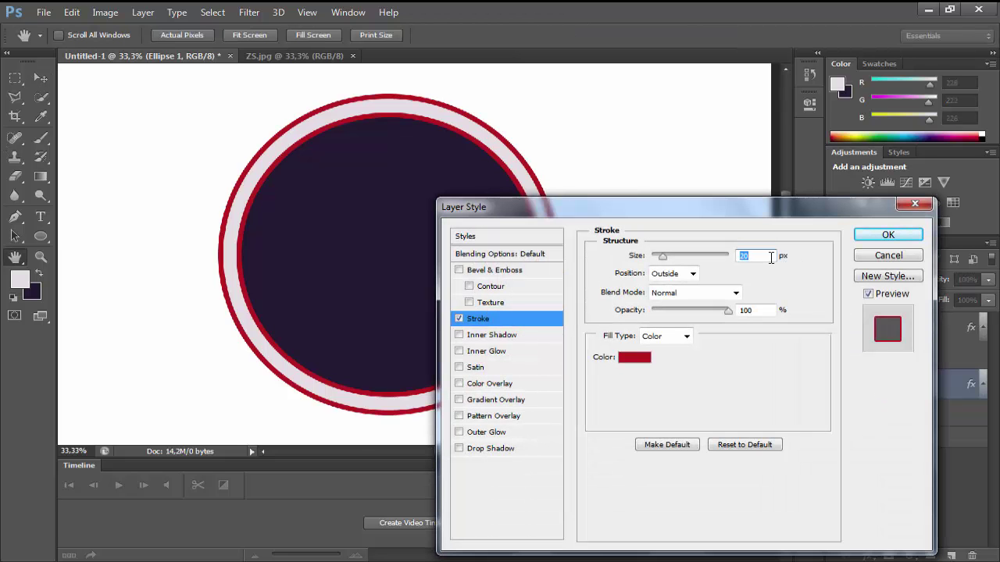
pyautogui.write('6')
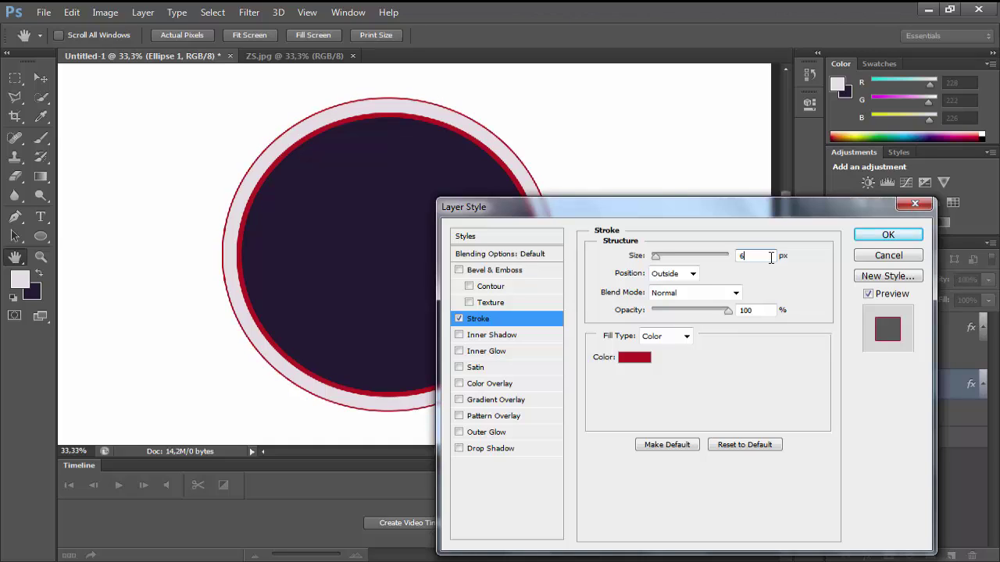
pyautogui.write('10')
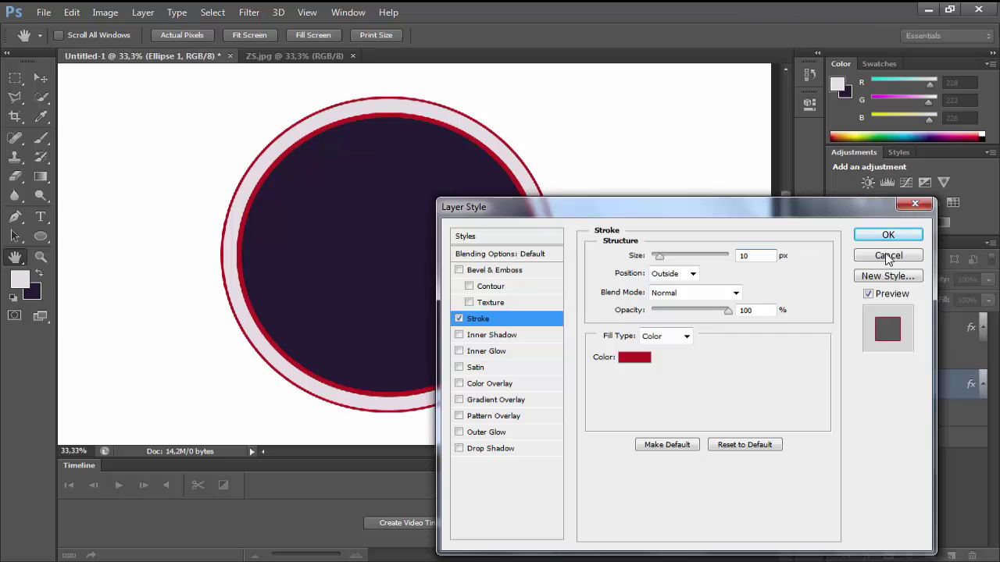
pyautogui.click(630, 357)
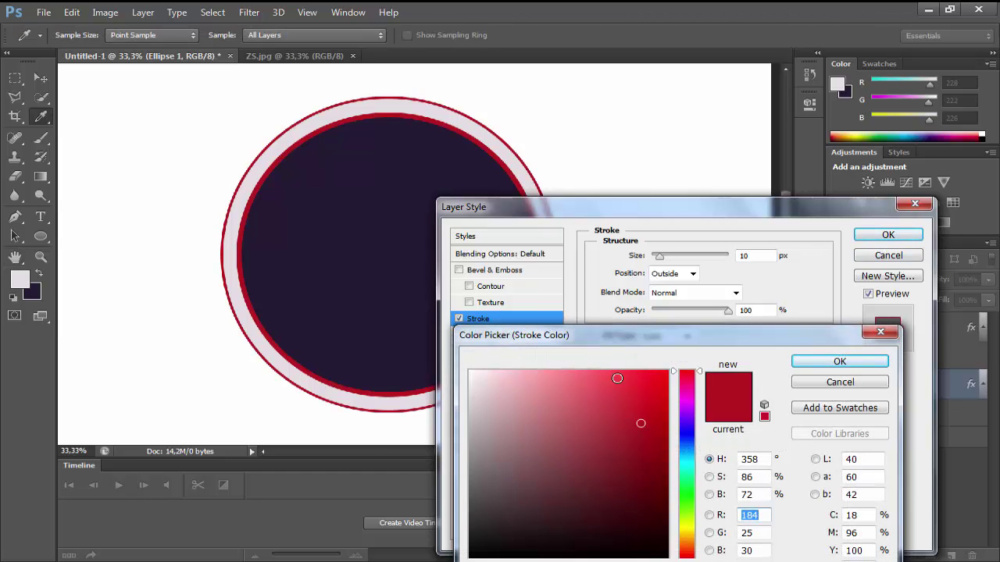
pyautogui.moveTo(617, 378); pyautogui.dragTo(612, 376)
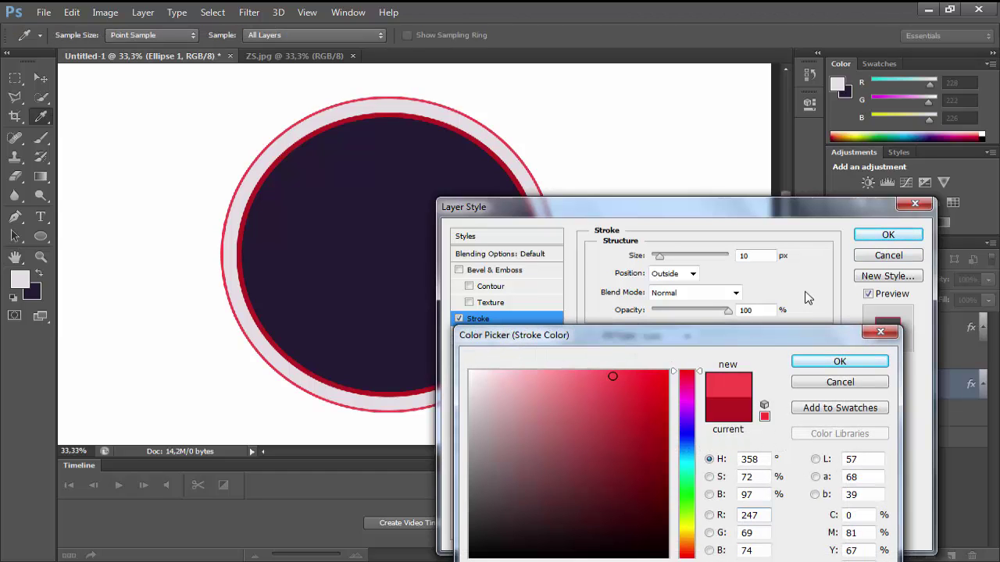
pyautogui.click(825, 364)
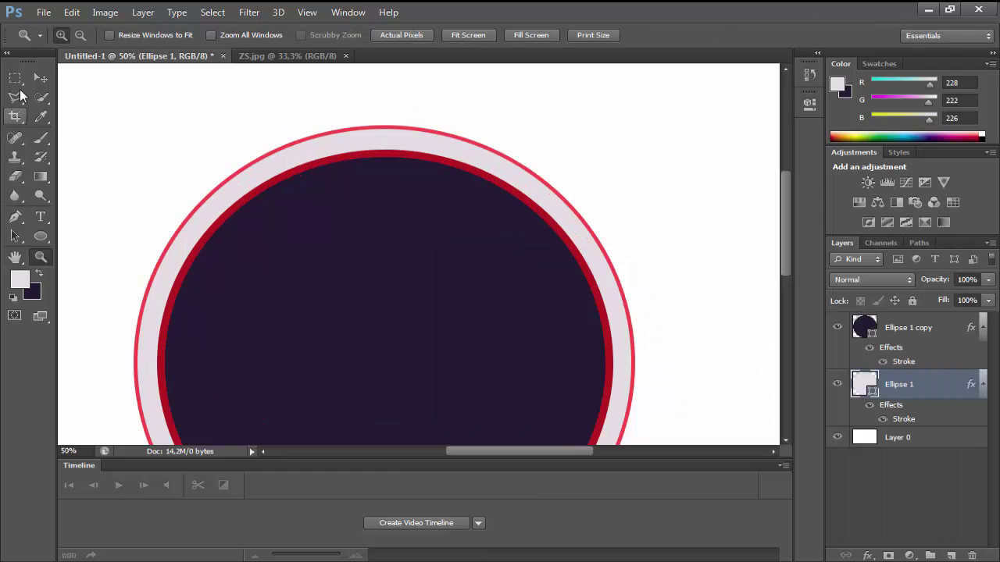
# - Outline a small triangular tooth at the top of the inner ring with the Polygonal Lasso and fill it with a Solid Color layer in the dark red stroke color
pyautogui.click(17, 84)
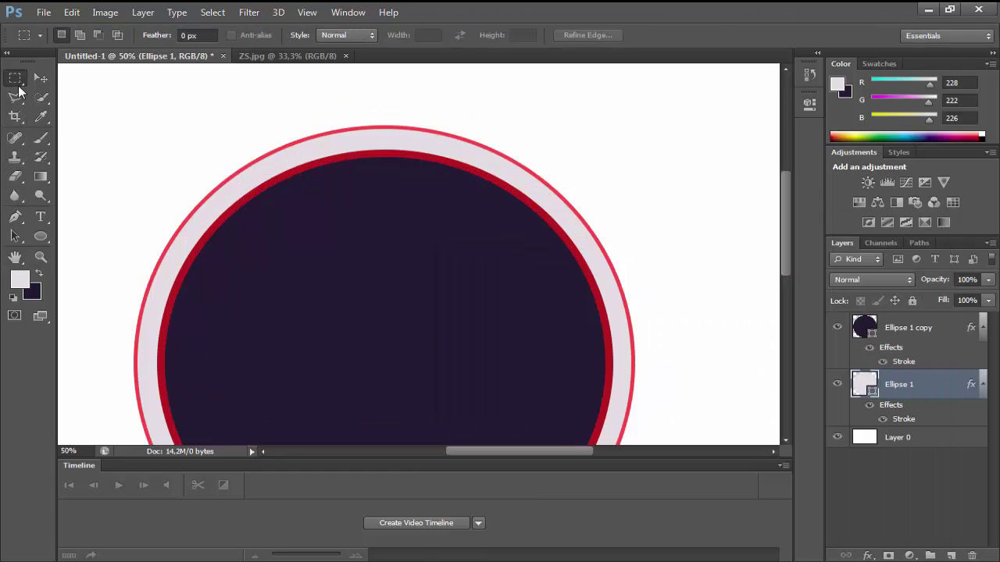
pyautogui.click(15, 97)
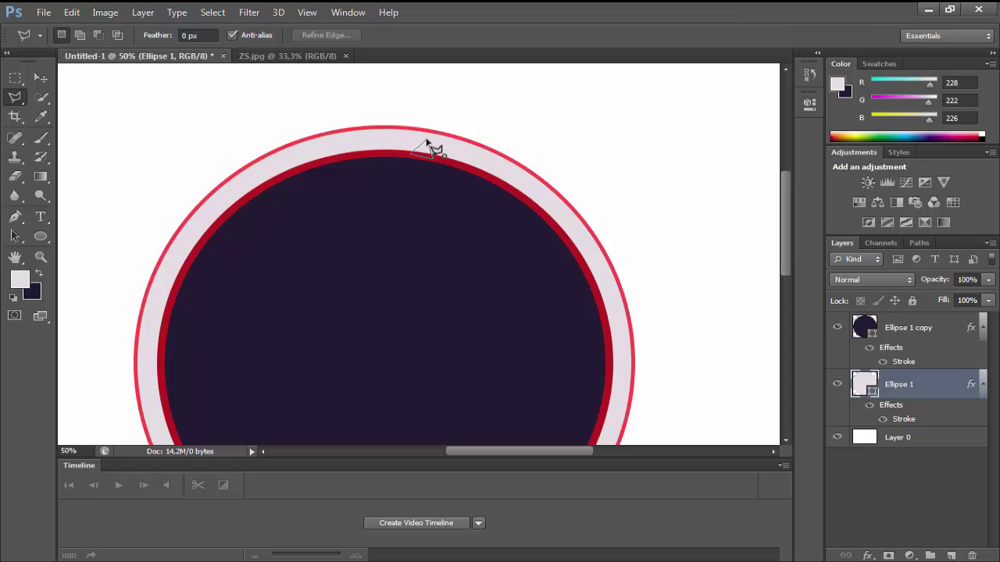
pyautogui.click(428, 143)
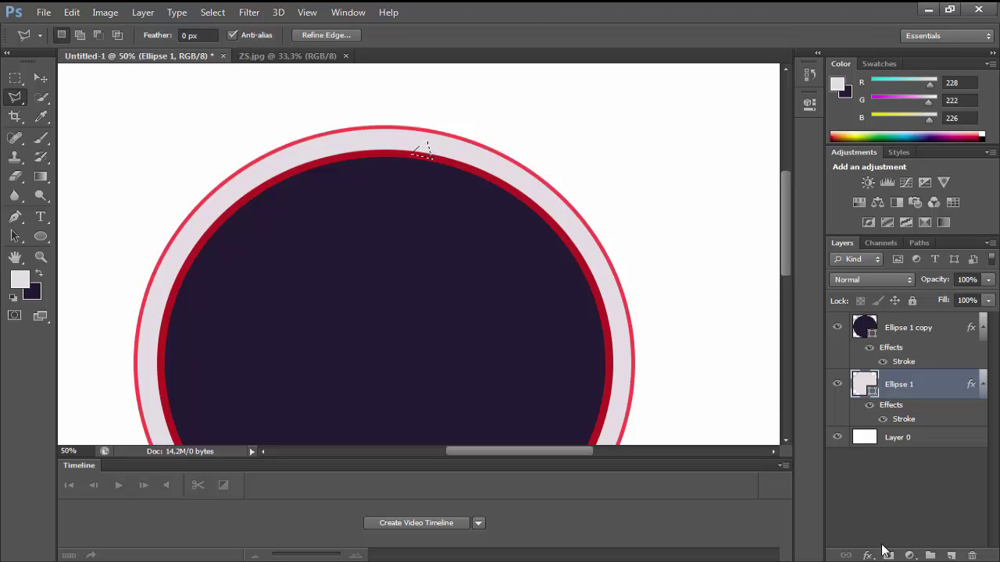
pyautogui.click(906, 555)
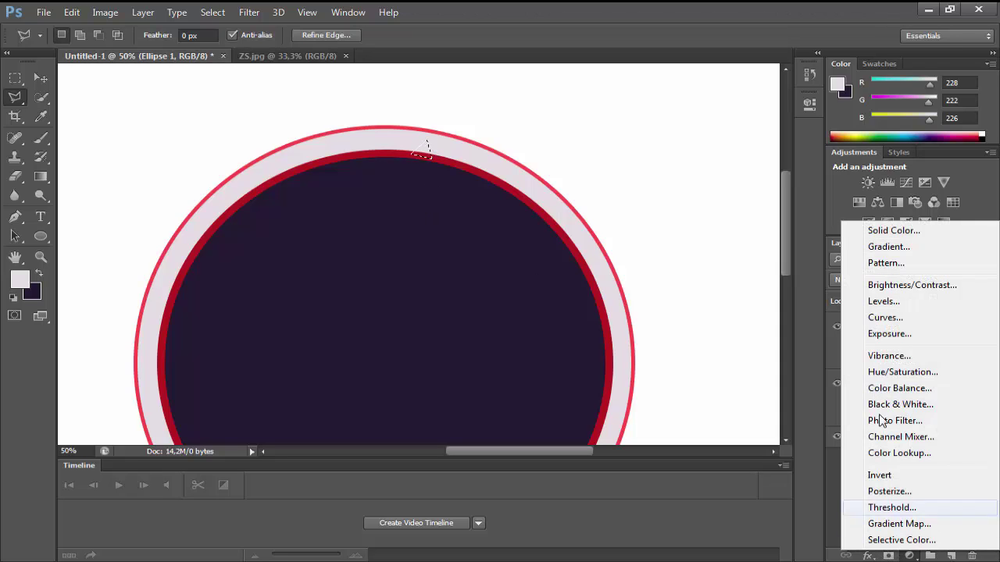
pyautogui.click(876, 229)
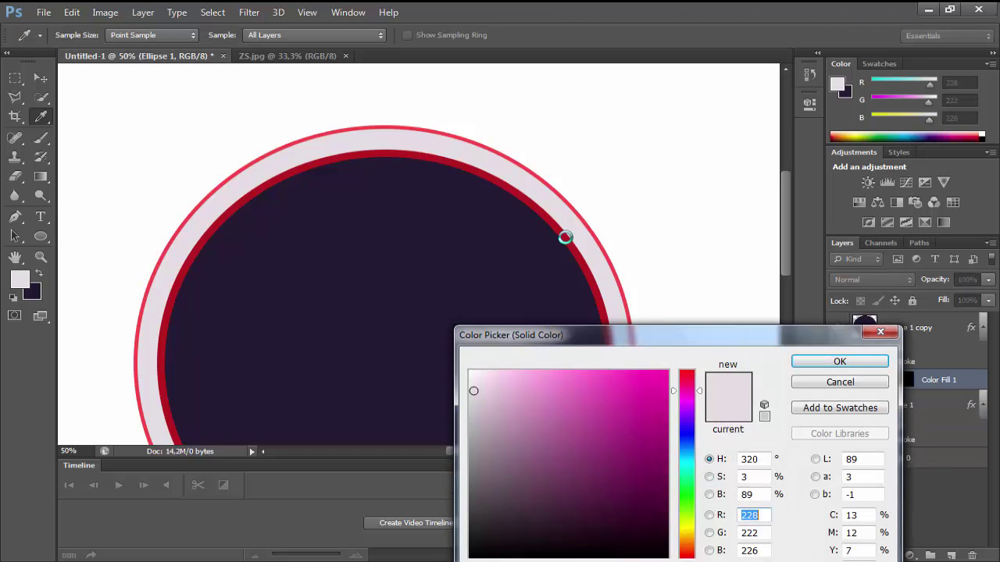
pyautogui.click(568, 236)
pyautogui.click(812, 366)
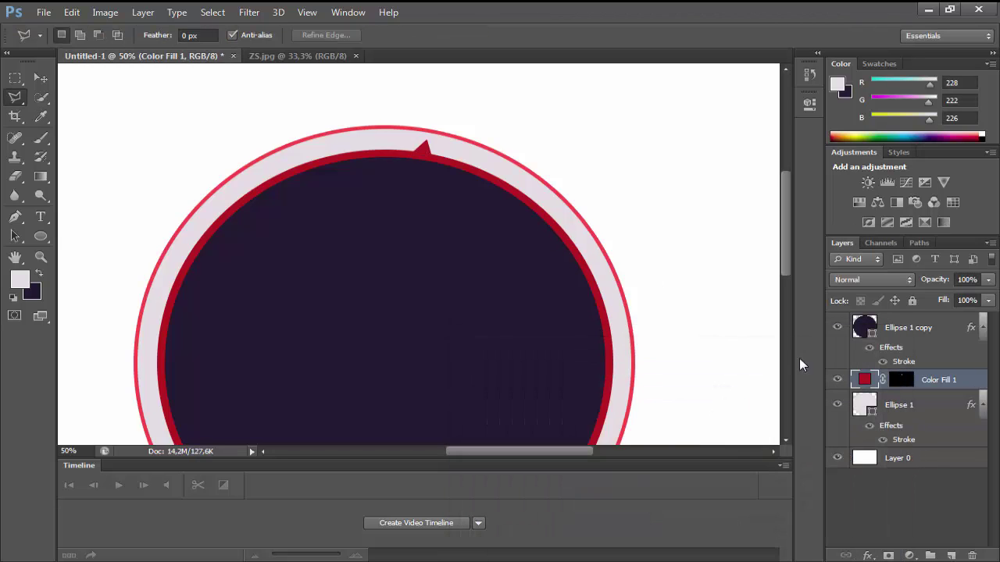
# - Change the triangular tooth's fill layer to a brighter red, RGB 218, 24, 30
pyautogui.doubleClick(861, 384)
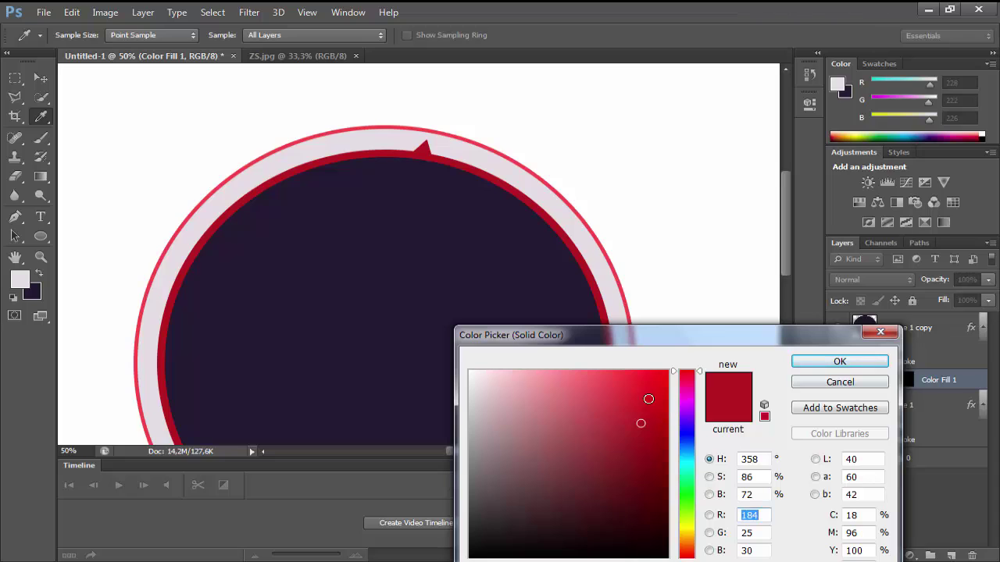
pyautogui.click(646, 398)
pyautogui.click(852, 363)
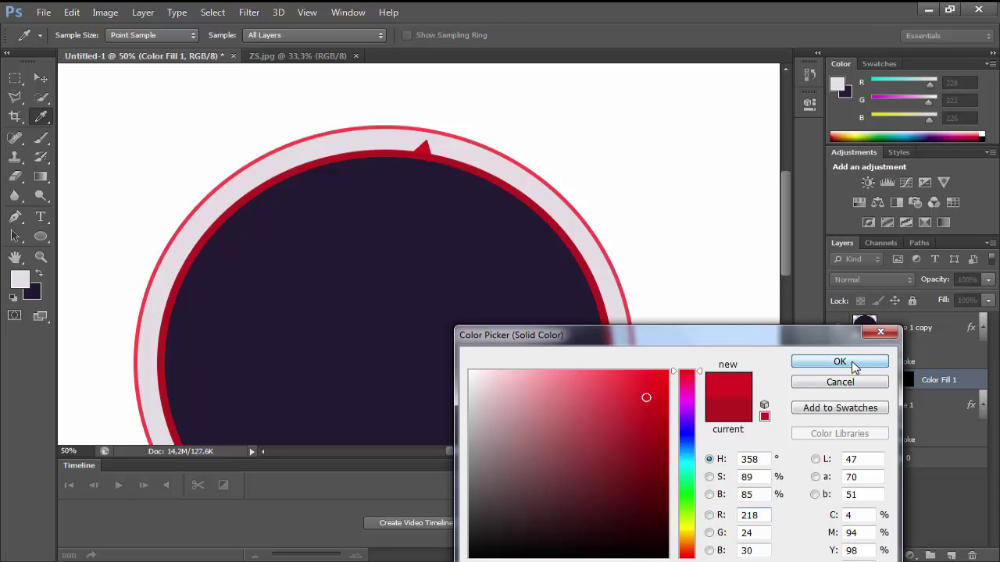
# - Duplicate the Color Fill 1 layer and place the copy as a second tooth directly left of the first along the ring
pyautogui.rightClick(912, 386)
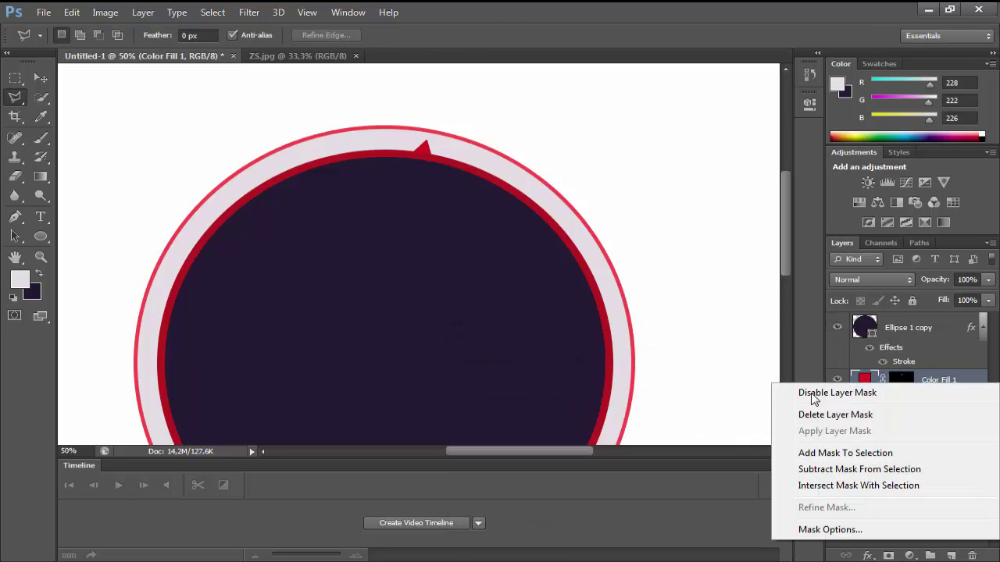
pyautogui.click(862, 384)
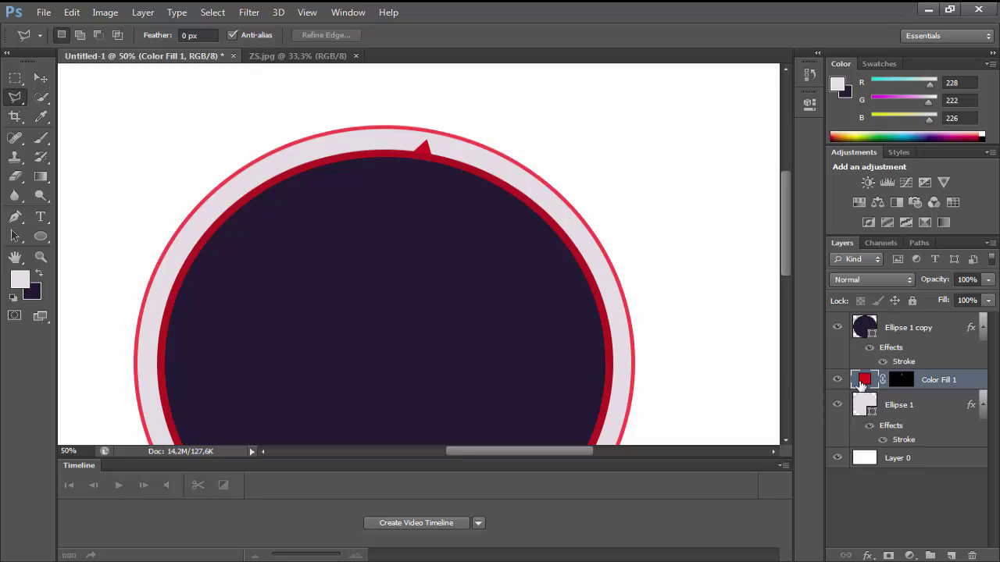
pyautogui.rightClick(863, 385)
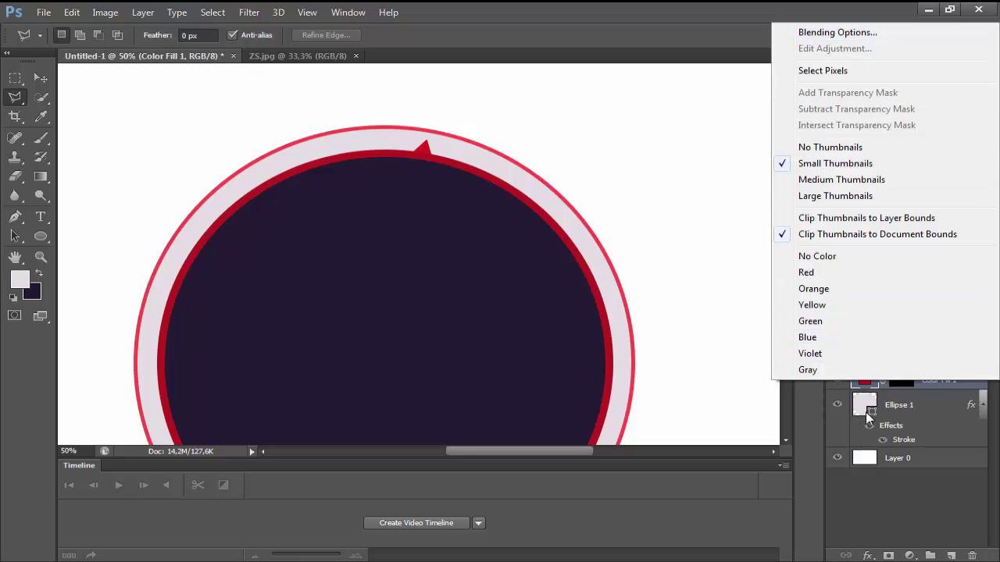
pyautogui.rightClick(898, 388)
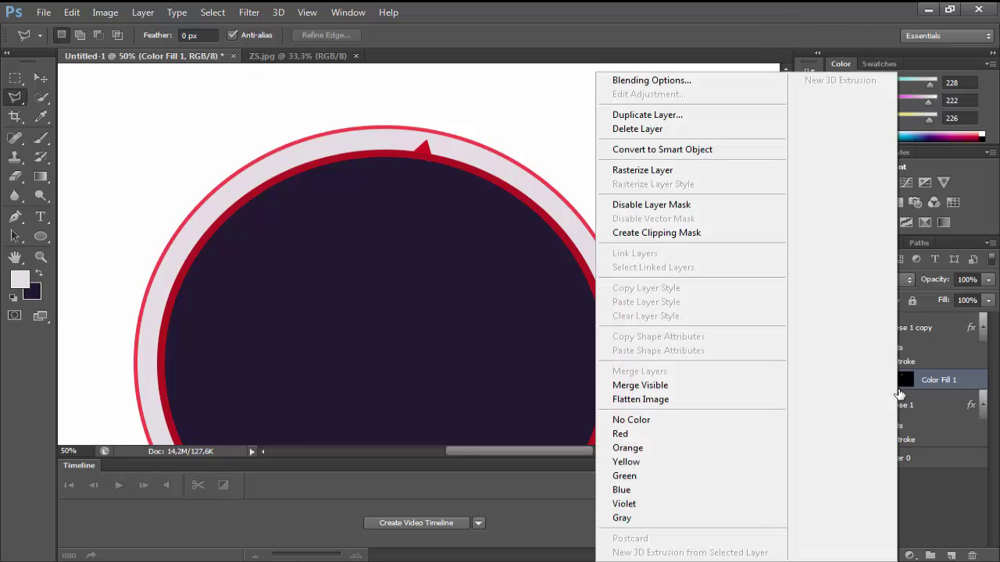
pyautogui.click(682, 119)
pyautogui.click(636, 175)
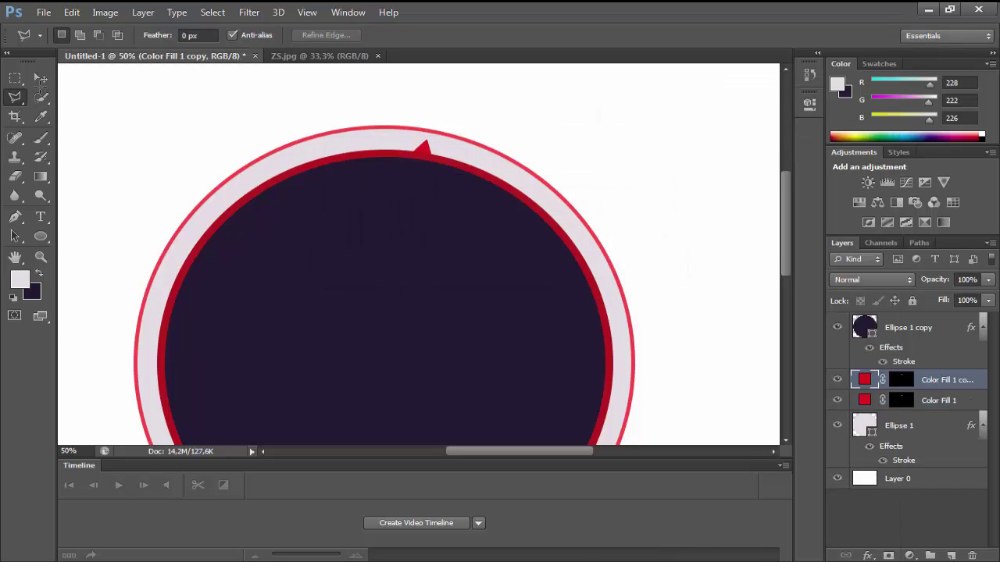
pyautogui.press('v')
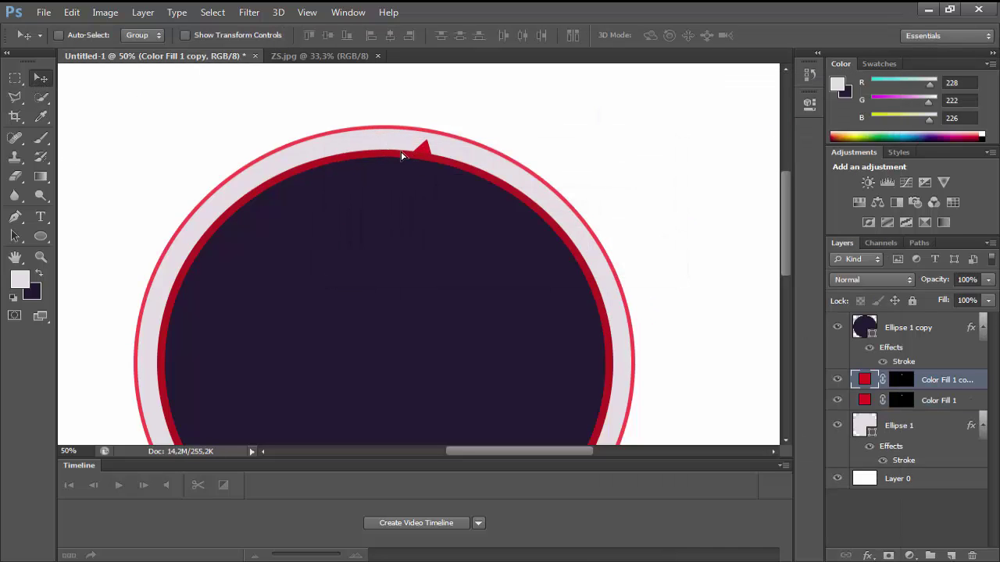
pyautogui.moveTo(402, 155); pyautogui.dragTo(396, 154)
# - Duplicate the second tooth's layer and place the copy as a third tooth beside it at the top of the ring
pyautogui.rightClick(956, 385)
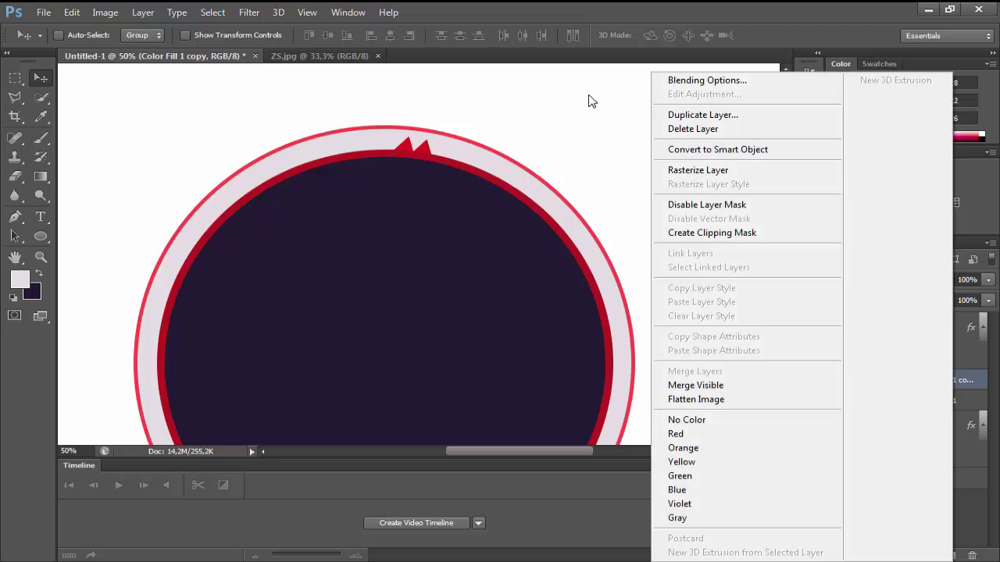
pyautogui.click(656, 117)
pyautogui.click(633, 175)
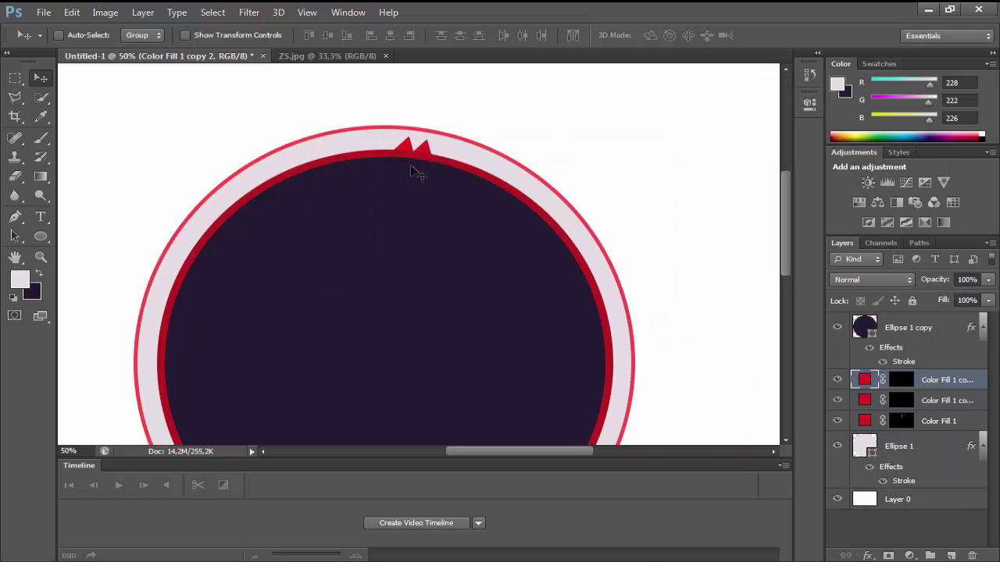
pyautogui.moveTo(410, 164)
pyautogui.mouseDown()
pyautogui.moveTo(390, 158)
pyautogui.moveTo(386, 174)
pyautogui.moveTo(393, 163)
pyautogui.moveTo(402, 174)
pyautogui.mouseUp()
# - Duplicate the third tooth's layer and position the copy as a fourth tooth to its left, nudging it into line with the row
pyautogui.rightClick(906, 386)
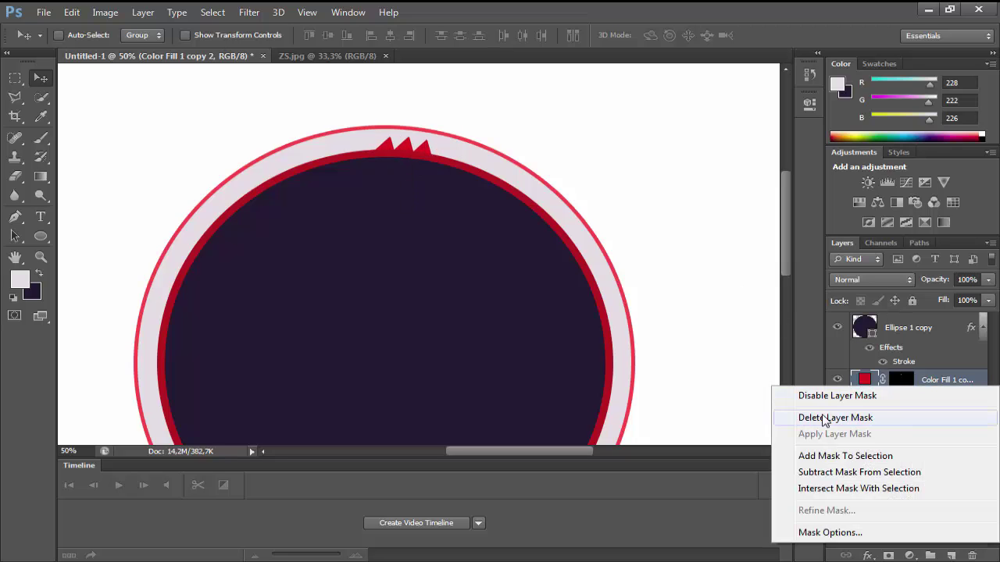
pyautogui.rightClick(879, 379)
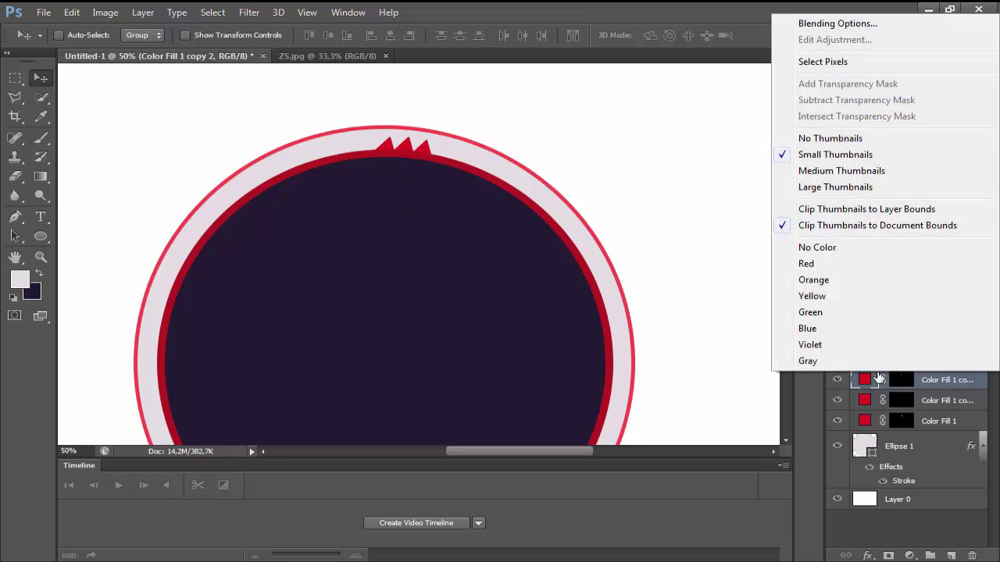
pyautogui.rightClick(927, 382)
pyautogui.click(748, 121)
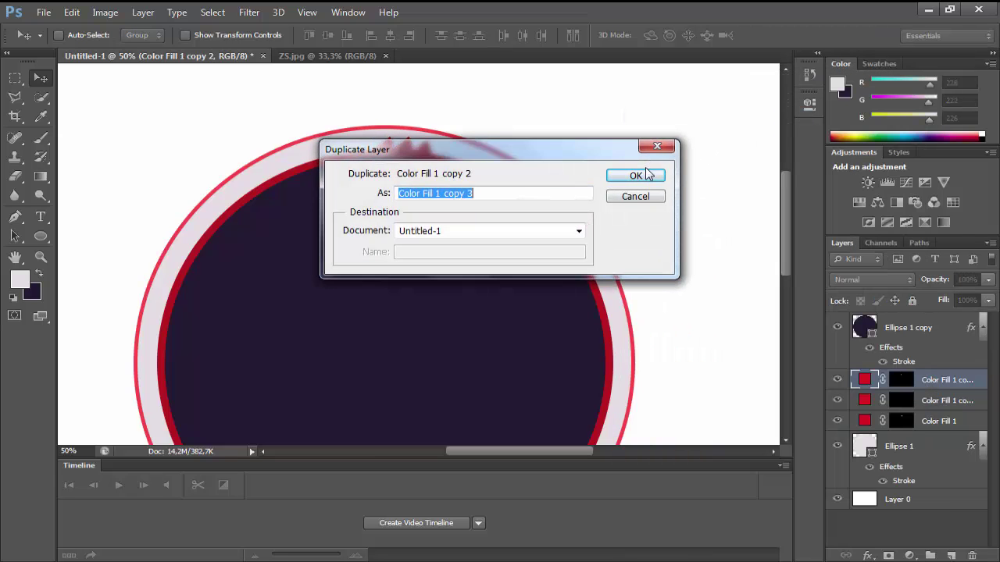
pyautogui.click(639, 176)
pyautogui.moveTo(402, 147); pyautogui.dragTo(375, 147)
pyautogui.press('Right')
pyautogui.press('Right')
pyautogui.press('Right')
pyautogui.press('Right')
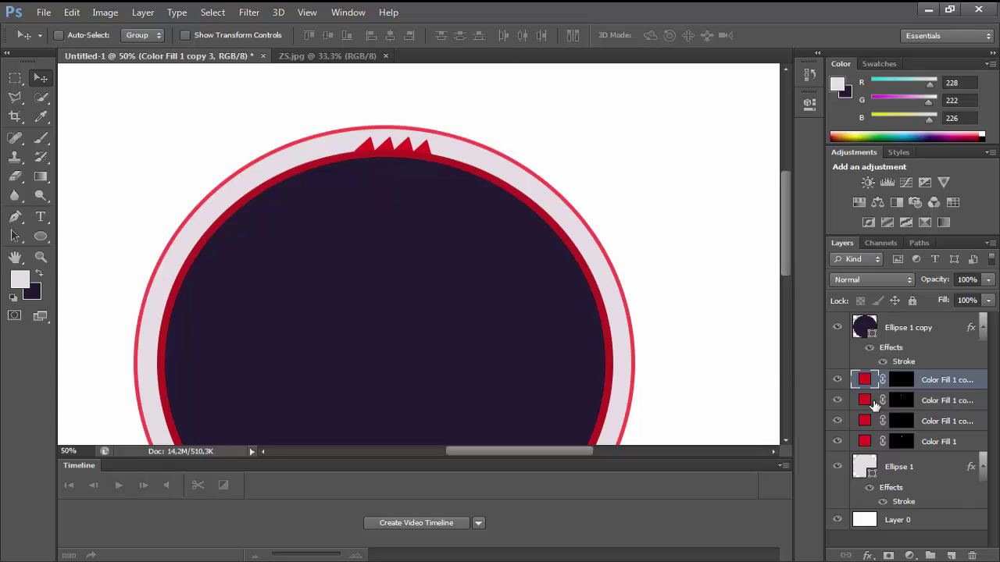
# - Duplicate the fourth tooth's layer and place the copy as a fifth tooth at the left end of the row, following the ring's curve
pyautogui.rightClick(926, 381)
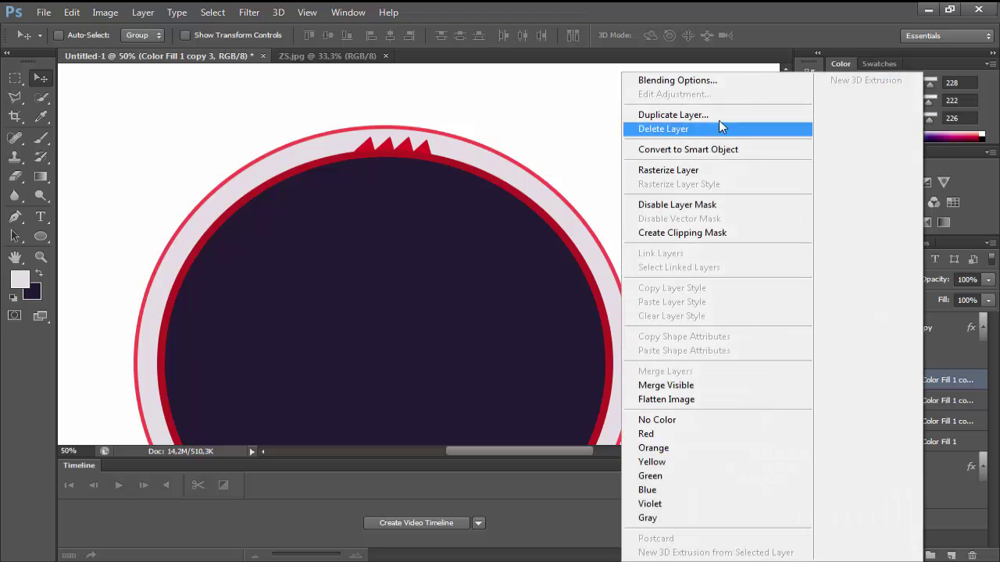
pyautogui.click(664, 112)
pyautogui.click(642, 178)
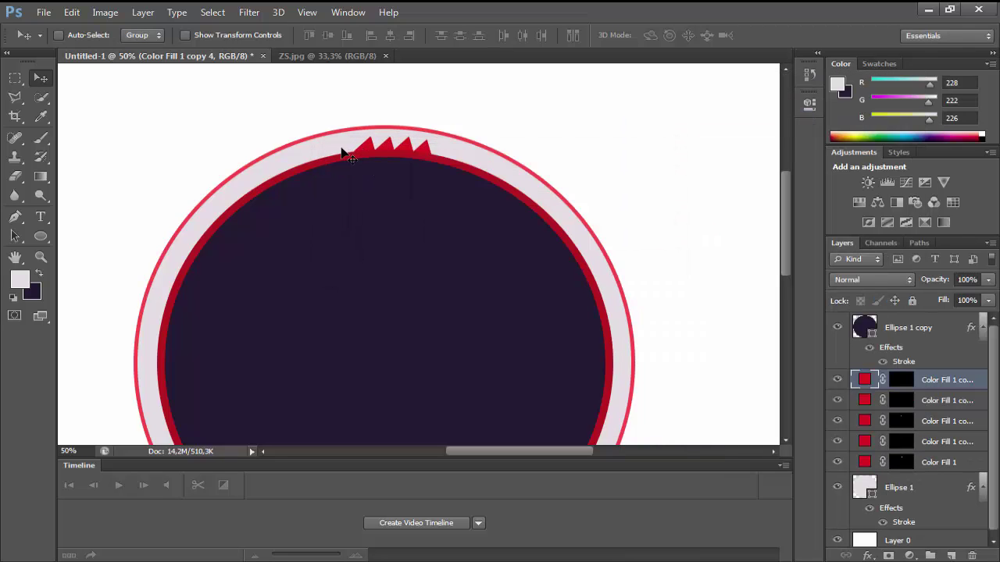
pyautogui.moveTo(343, 151)
pyautogui.mouseDown()
pyautogui.moveTo(356, 141)
pyautogui.moveTo(349, 156)
pyautogui.mouseUp()
# - Select all five Color Fill tooth layers and merge them into a single layer
pyautogui.keyDown('shift'); pyautogui.click(902, 463); pyautogui.keyUp('shift')
pyautogui.click(906, 463)
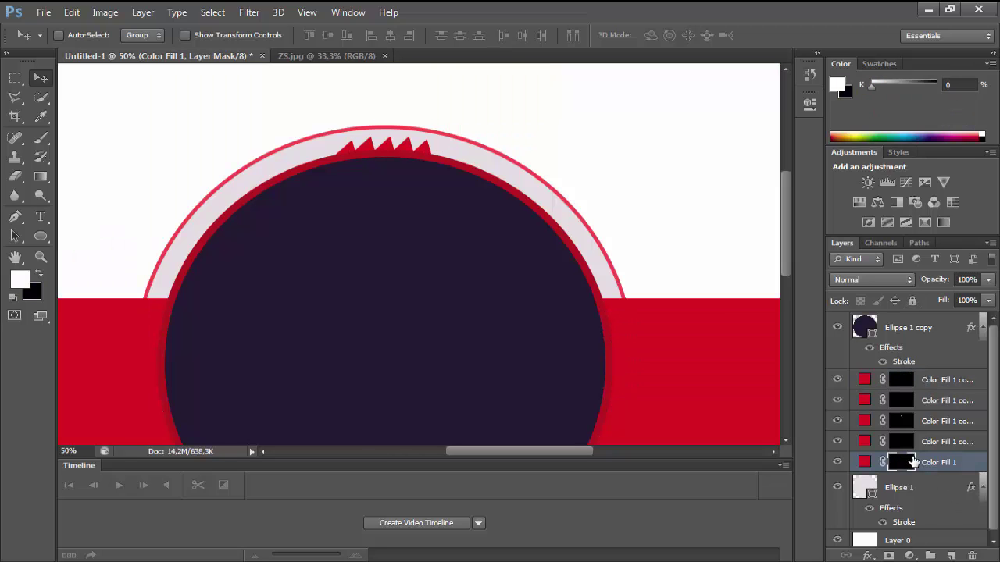
pyautogui.keyDown('shift'); pyautogui.click(936, 388); pyautogui.keyUp('shift')
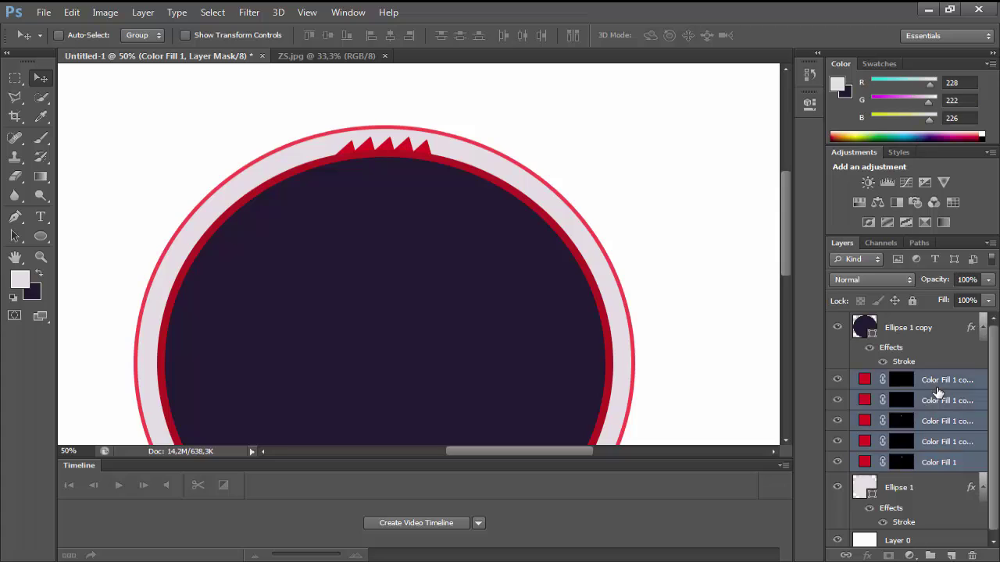
pyautogui.click(135, 12)
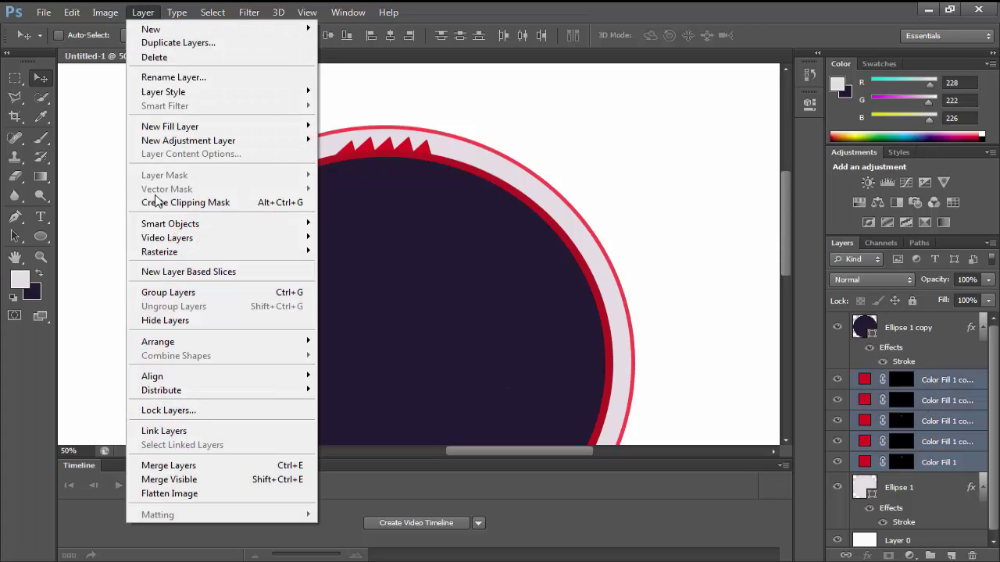
pyautogui.click(179, 466)
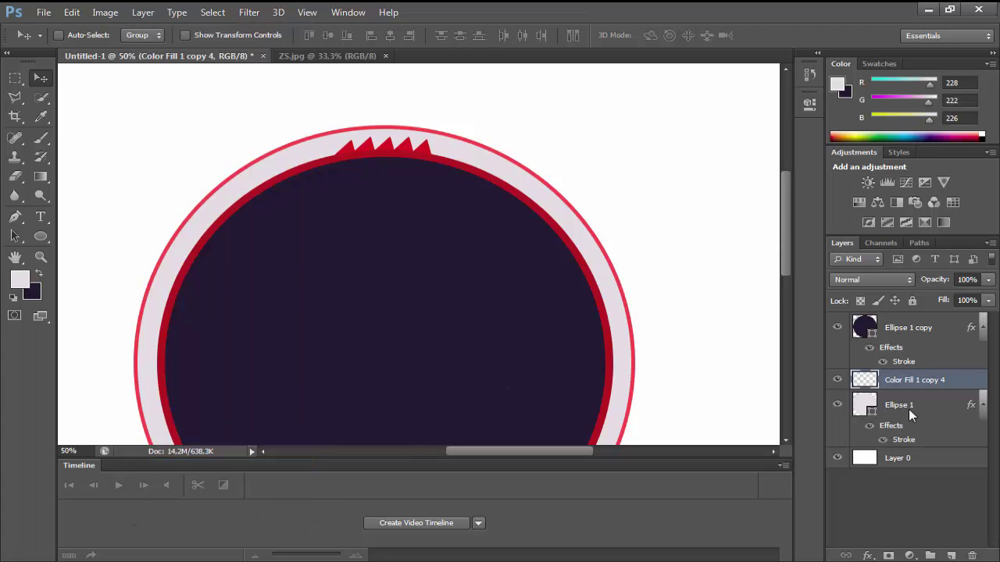
# - Duplicate the merged teeth layer, rotate the copy counterclockwise, and place it against the left end of the existing tooth row
pyautogui.rightClick(922, 380)
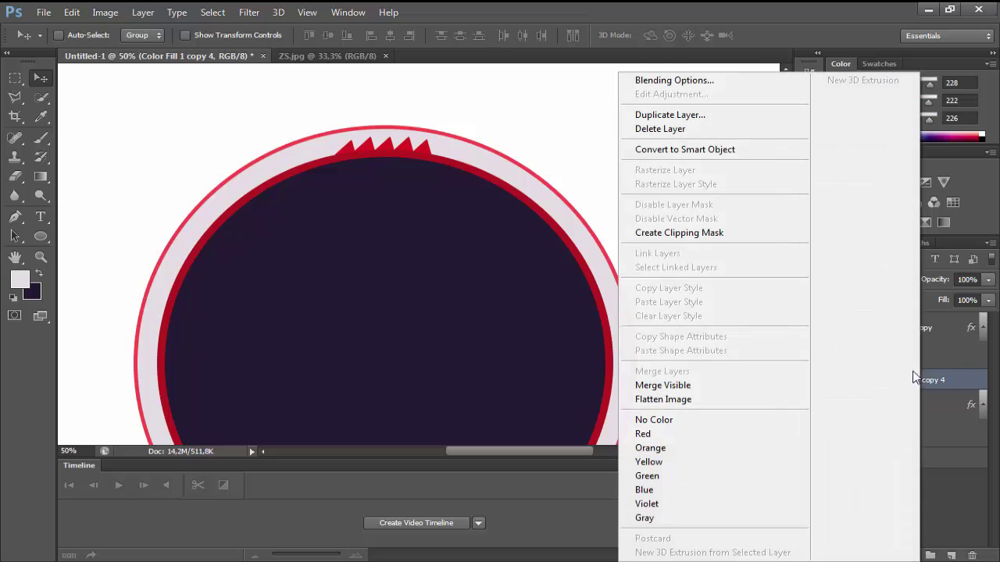
pyautogui.click(660, 115)
pyautogui.click(643, 170)
pyautogui.click(70, 11)
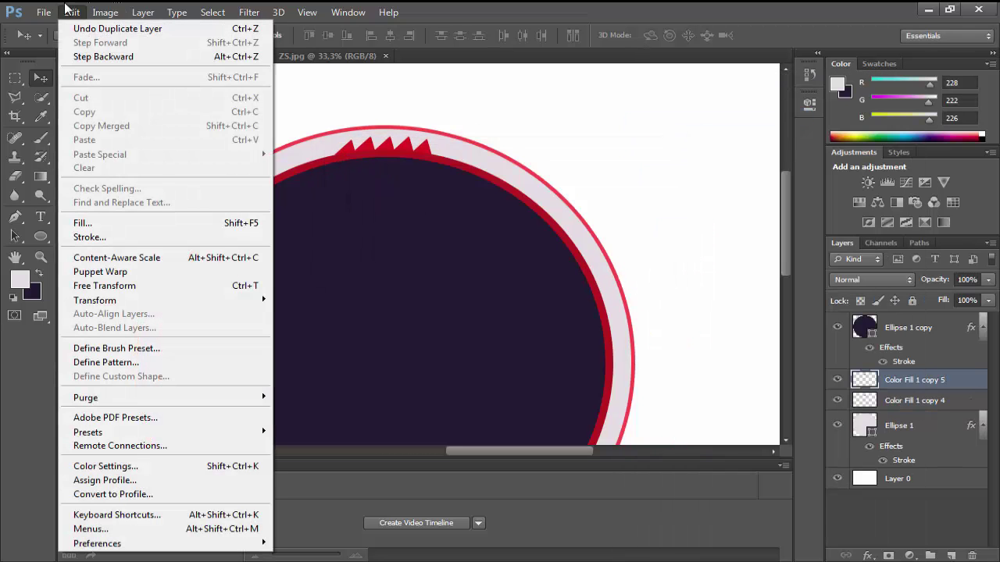
pyautogui.click(121, 286)
pyautogui.moveTo(356, 273); pyautogui.dragTo(389, 250)
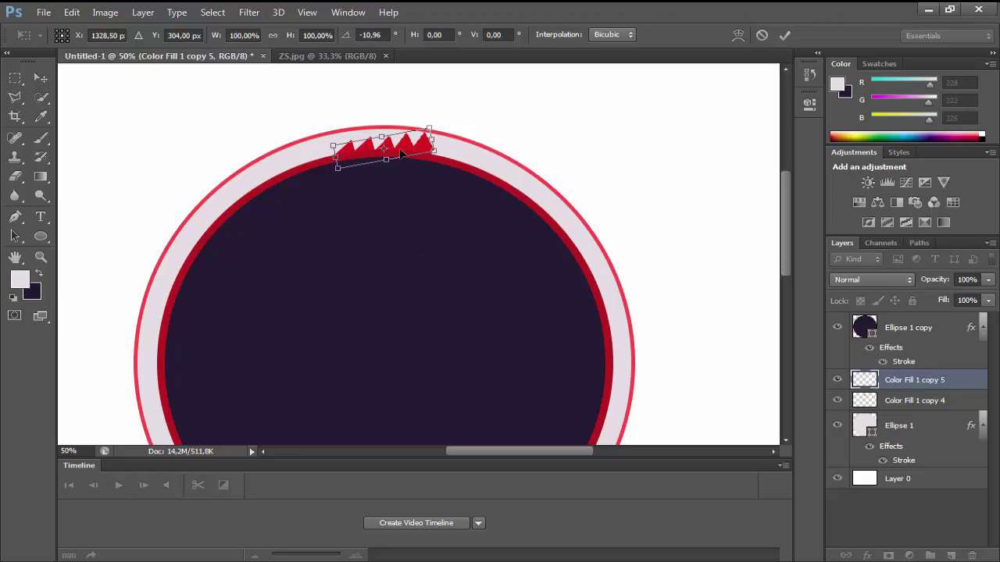
pyautogui.moveTo(400, 155); pyautogui.dragTo(332, 173)
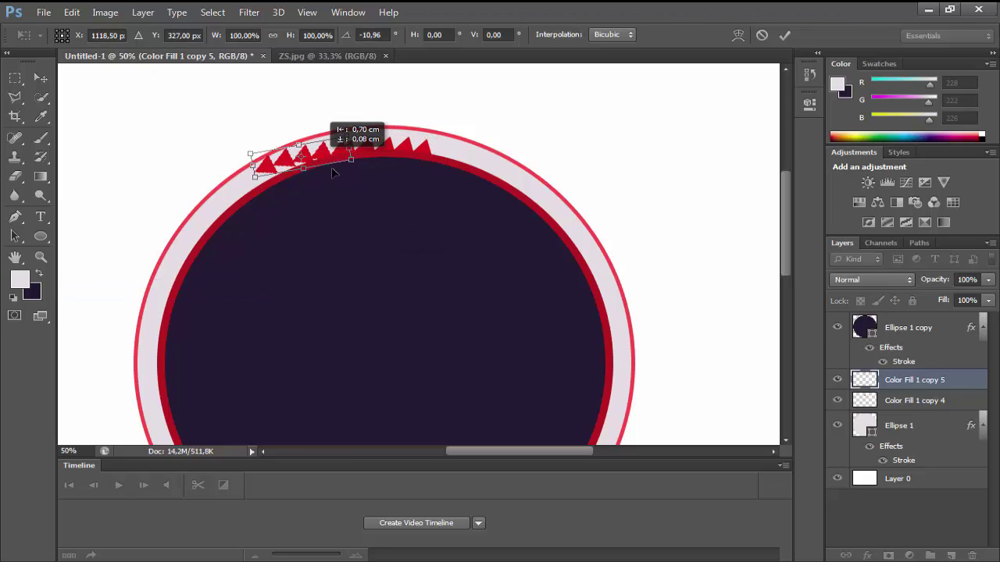
pyautogui.moveTo(420, 209); pyautogui.dragTo(389, 176)
pyautogui.moveTo(330, 153); pyautogui.dragTo(385, 193)
pyautogui.press('Return')
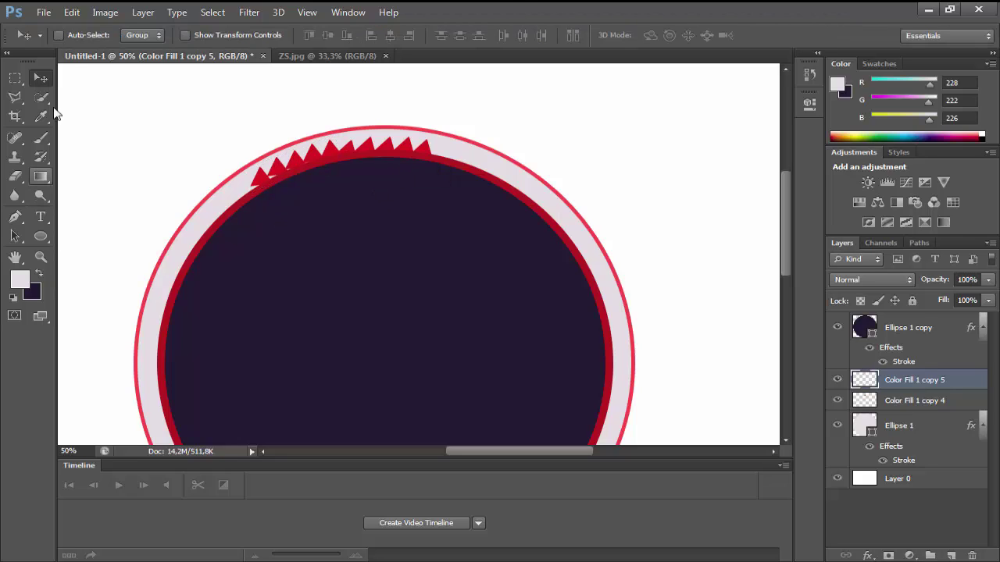
# - Rotate the copied teeth by about -2.9° and shift them so their bases follow the curve of the inner ring
pyautogui.moveTo(245, 167); pyautogui.dragTo(259, 161)
pyautogui.click(66, 15)
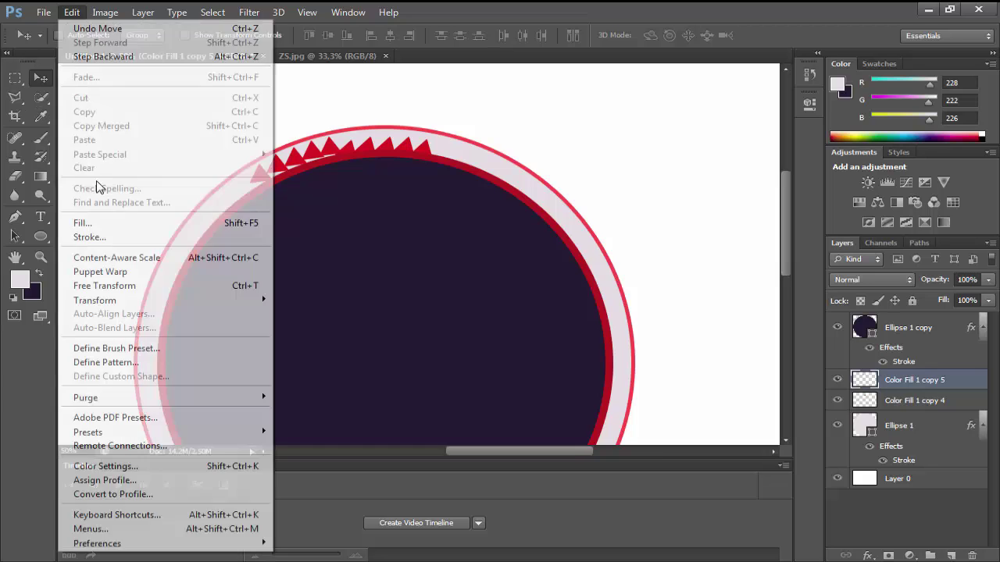
pyautogui.click(171, 285)
pyautogui.moveTo(297, 259); pyautogui.dragTo(311, 258)
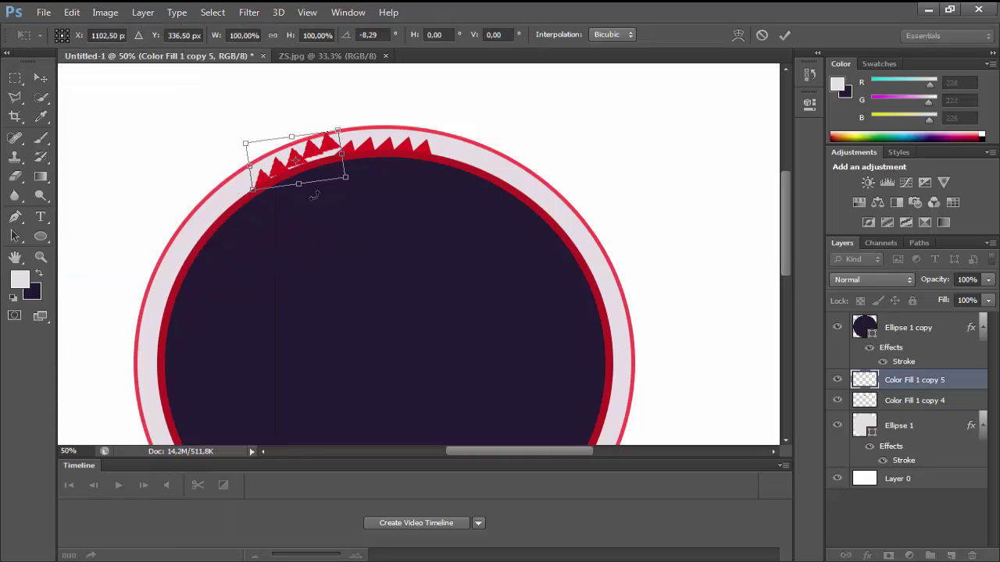
pyautogui.moveTo(328, 182); pyautogui.dragTo(334, 188)
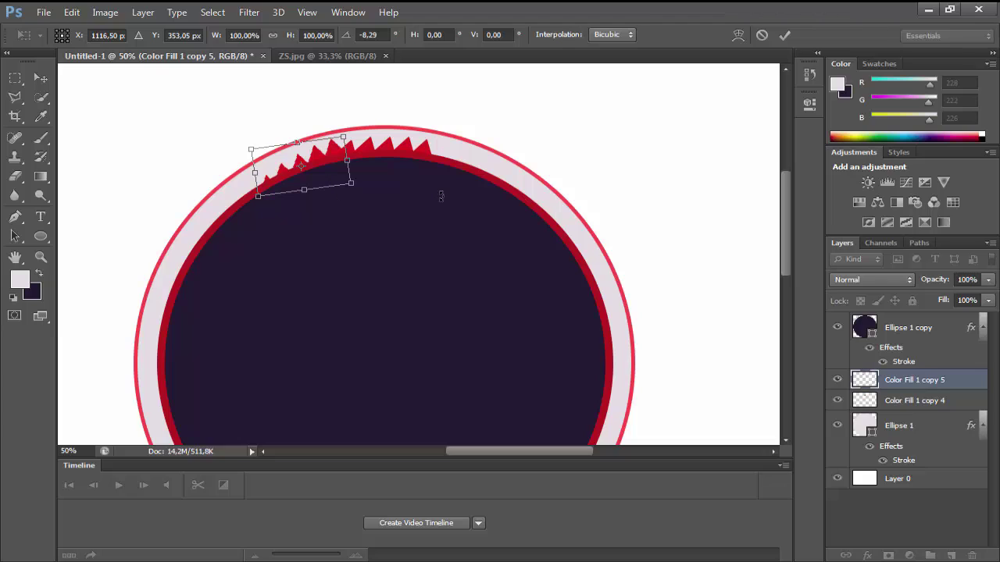
pyautogui.moveTo(439, 196); pyautogui.dragTo(426, 214)
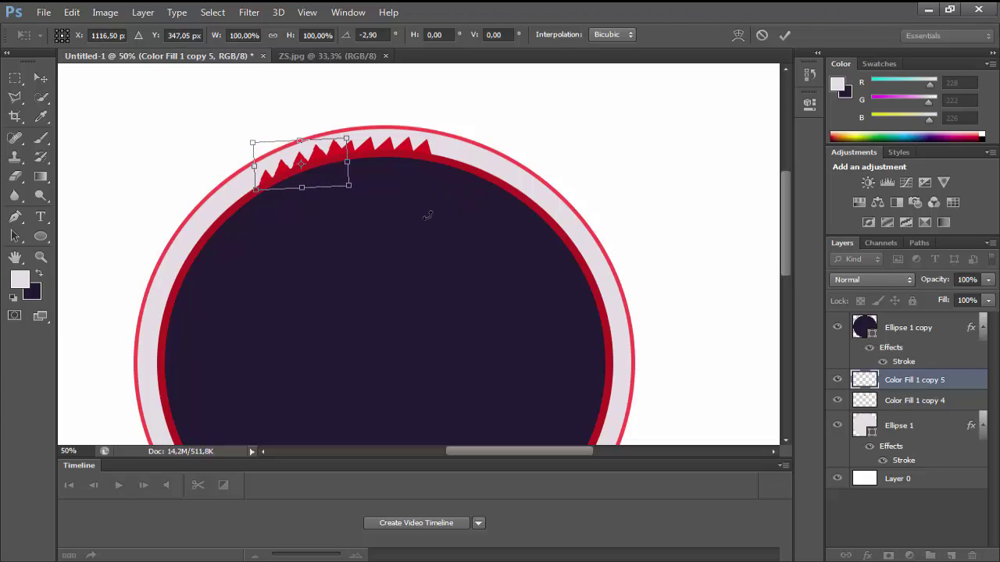
pyautogui.press('Return')
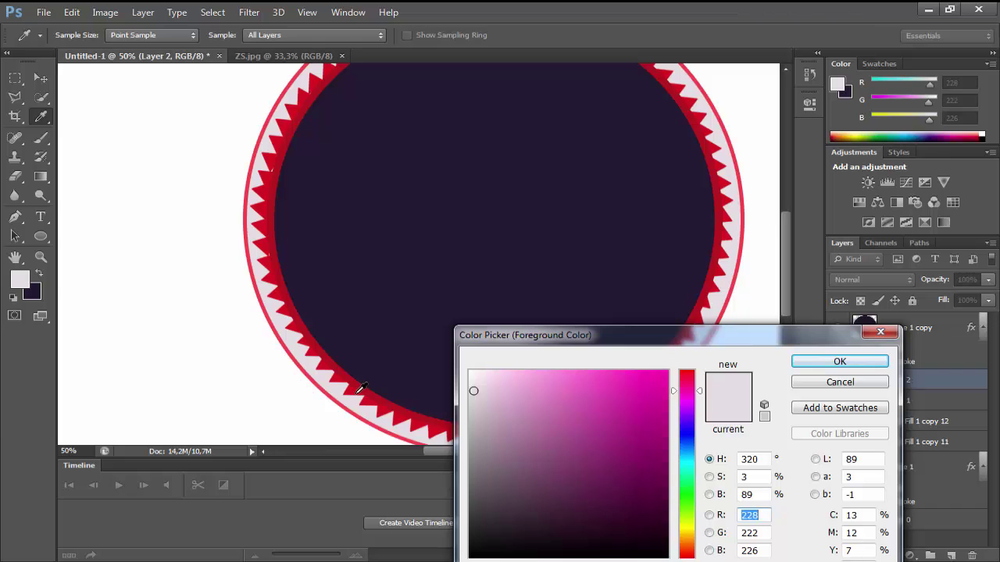
# - Set the foreground color to the red sampled from the tooth ring (R 218, G 24, B 30)
pyautogui.click(360, 388)
pyautogui.click(839, 361)
pyautogui.press('z')
pyautogui.scroll(1, 558, 339)
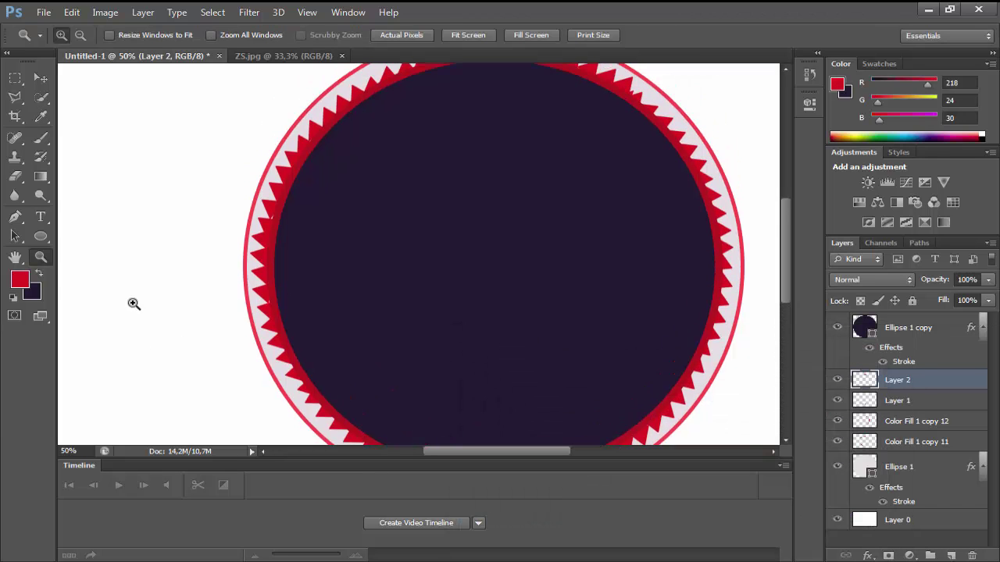
pyautogui.click(40, 236)
pyautogui.moveTo(104, 224)
pyautogui.mouseDown()
pyautogui.moveTo(32, 226)
pyautogui.moveTo(80, 226)
pyautogui.mouseUp()
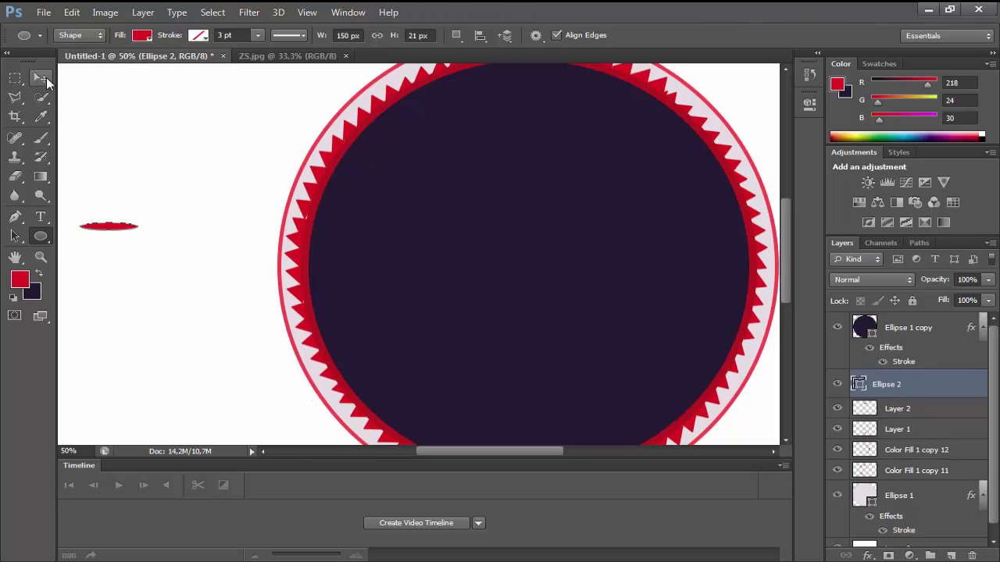
pyautogui.click(41, 79)
pyautogui.press('Delete')
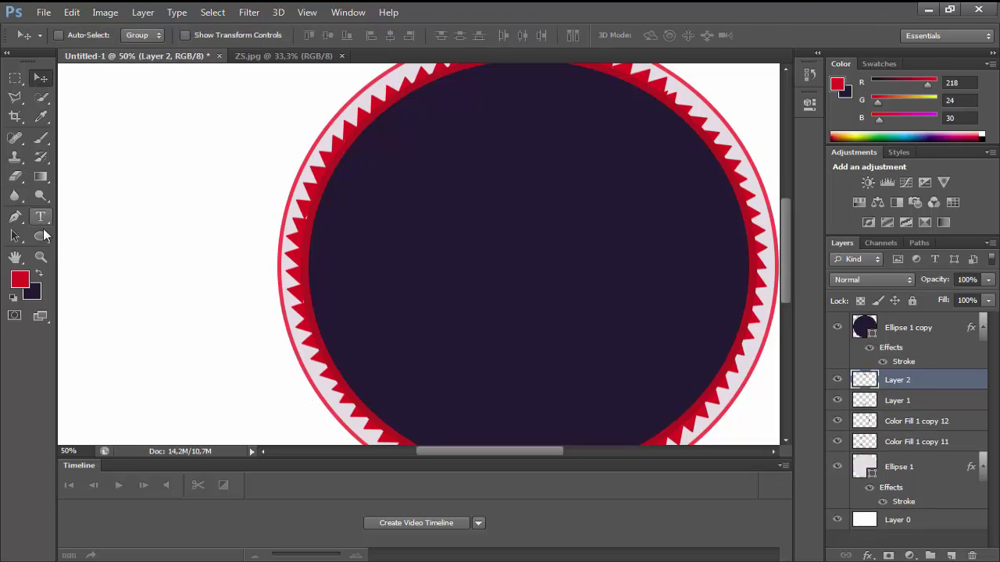
# - Draw a red rectangle about 672 × 25 px across the dark circle's upper part and move its layer above Ellipse 1 copy
pyautogui.click(43, 236)
pyautogui.click(78, 233)
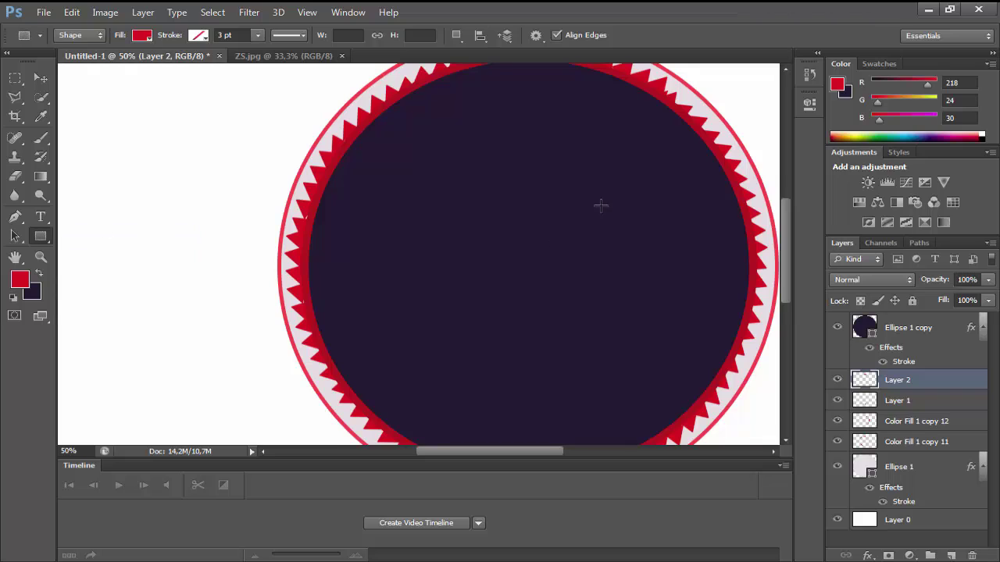
pyautogui.scroll(1, 601, 207)
pyautogui.moveTo(661, 164); pyautogui.dragTo(403, 173)
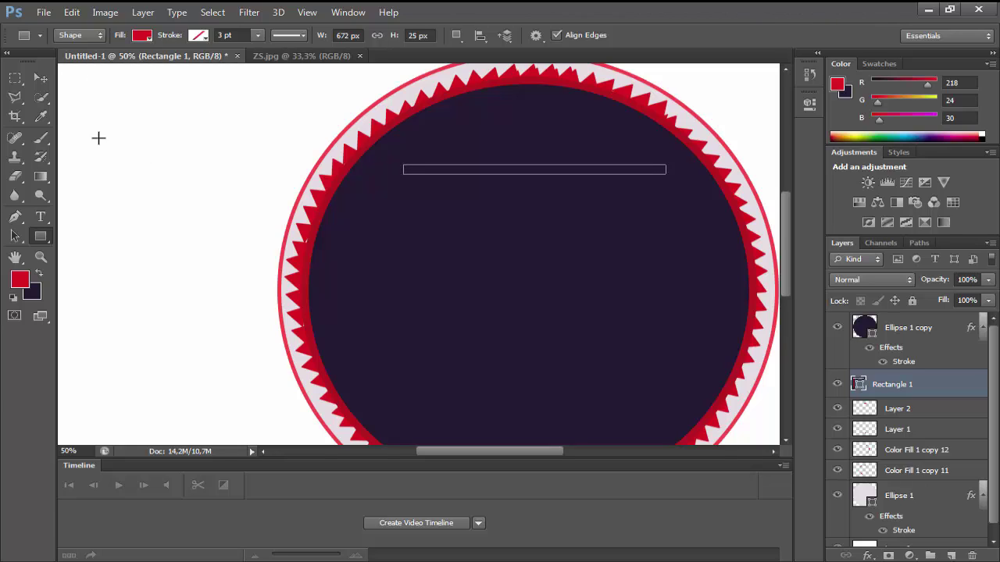
pyautogui.click(41, 77)
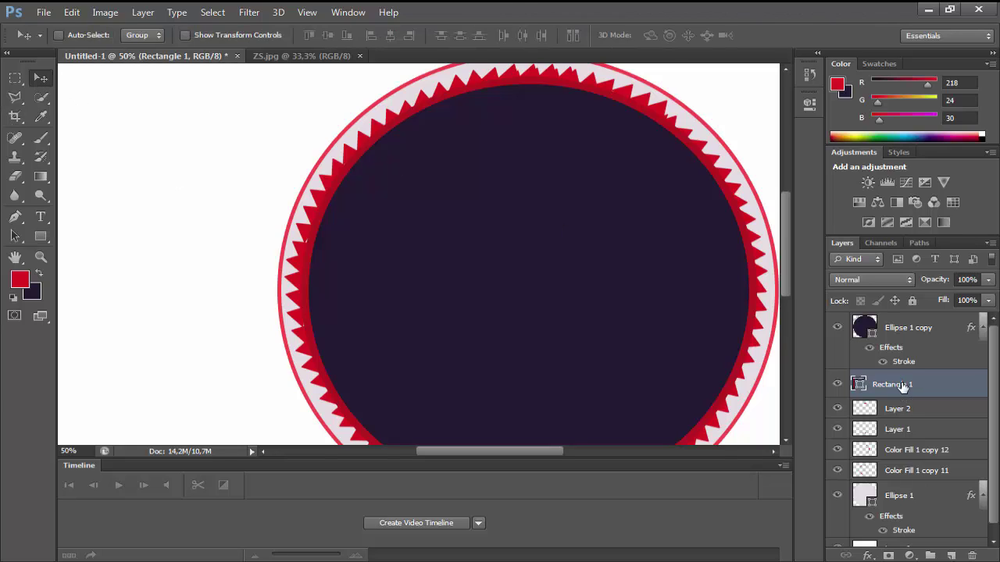
pyautogui.moveTo(902, 388); pyautogui.dragTo(897, 320)
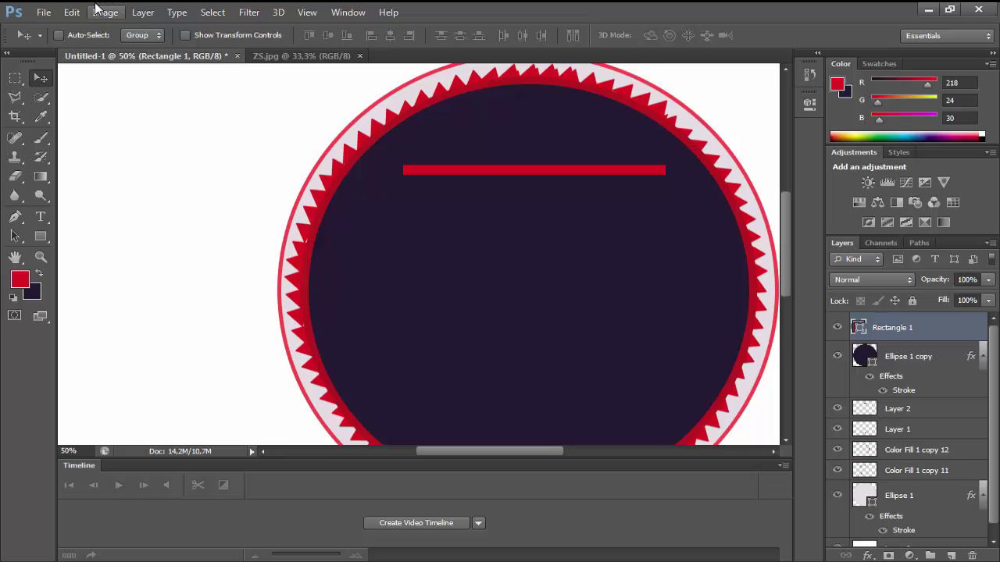
# - Warp the red bar with the Arc style at 50% bend and apply the transformation
pyautogui.click(71, 11)
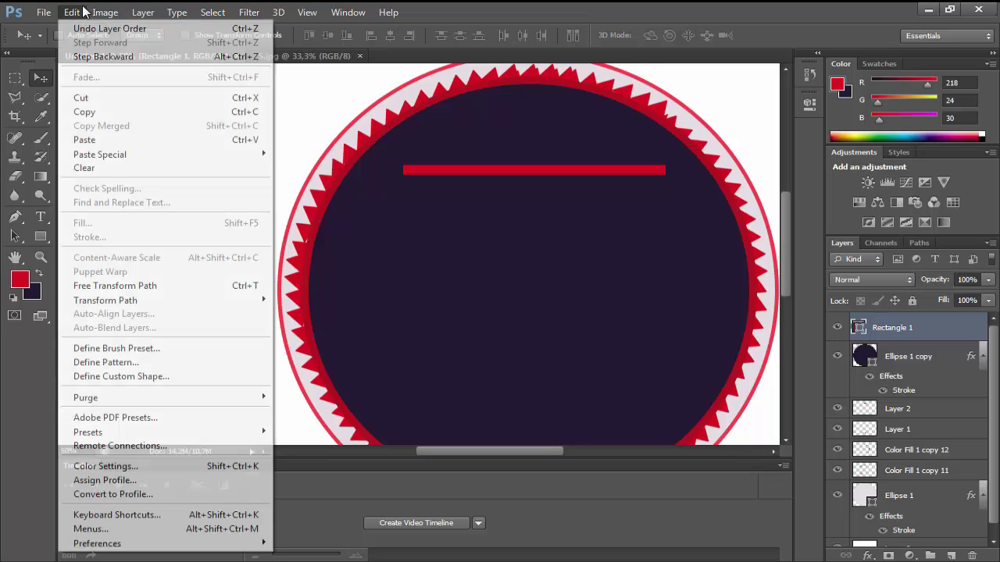
pyautogui.click(157, 291)
pyautogui.click(724, 36)
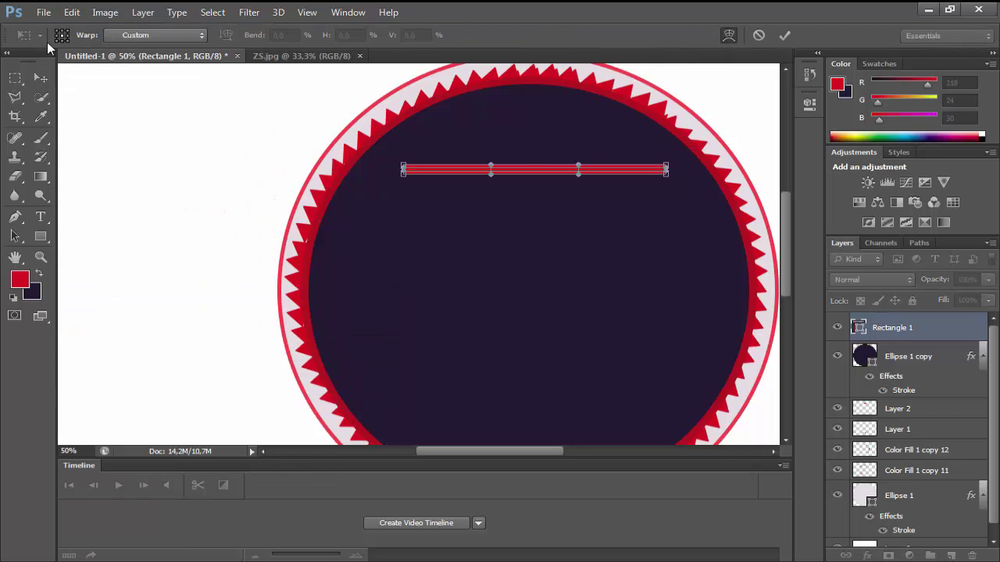
pyautogui.click(104, 35)
pyautogui.click(129, 98)
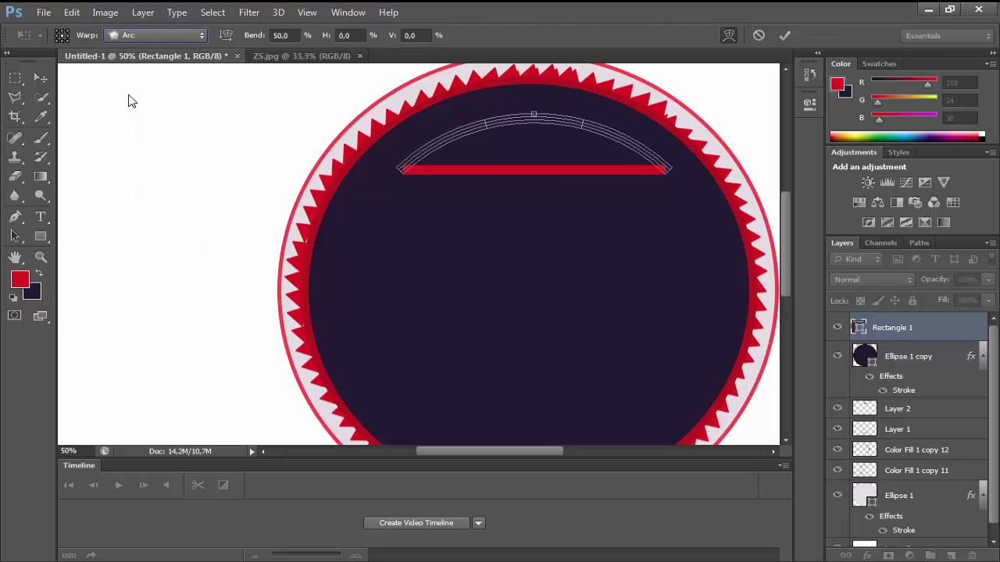
pyautogui.click(20, 78)
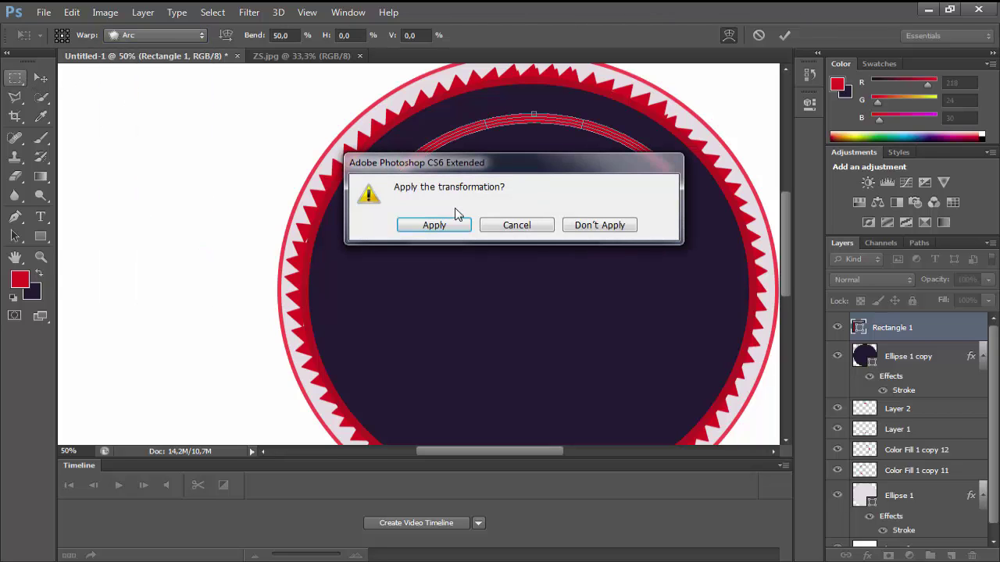
pyautogui.click(436, 225)
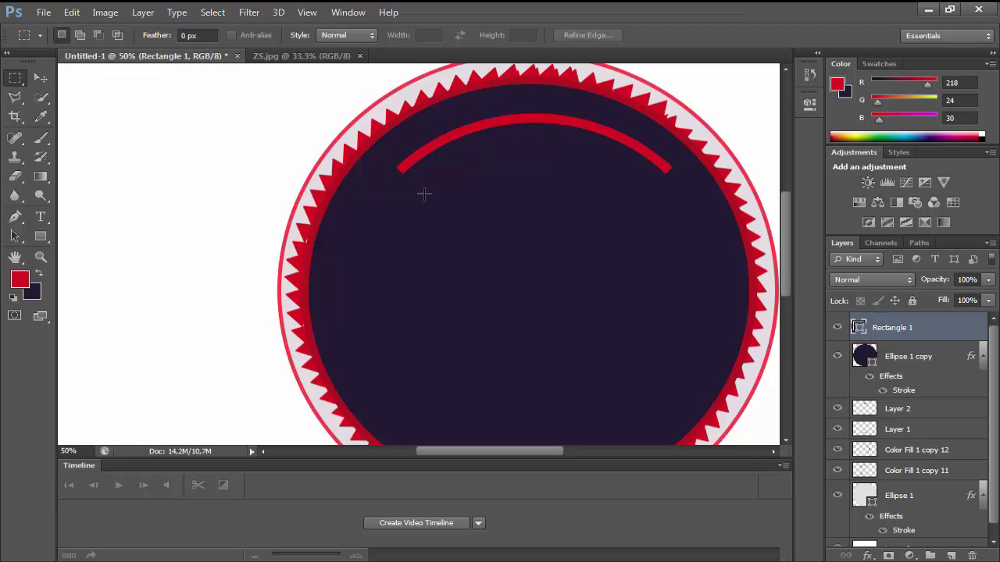
# - Duplicate the red arc's Rectangle 1 layer and move the copy below the original arc inside the dark circle
pyautogui.scroll(-2, 593, 356)
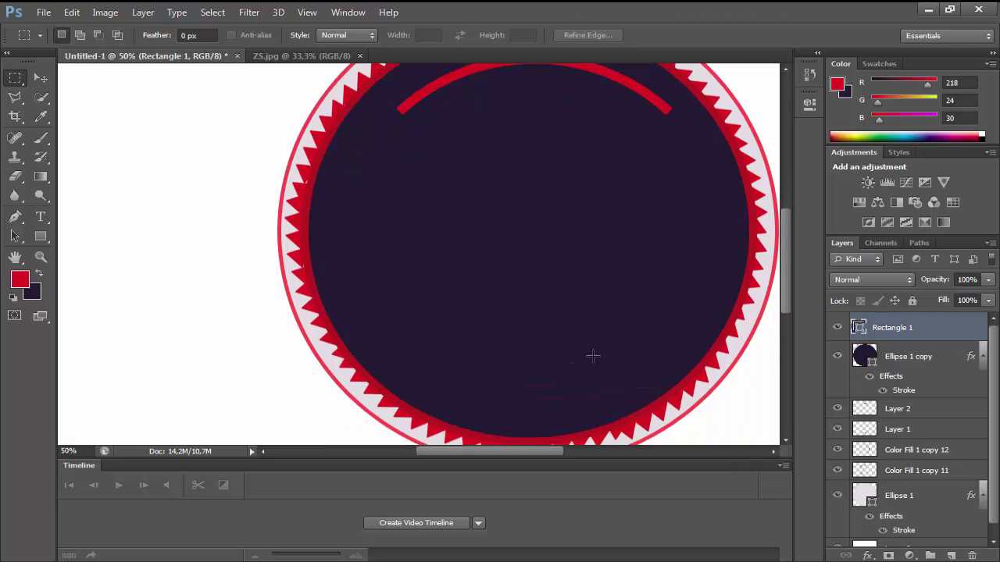
pyautogui.click(41, 78)
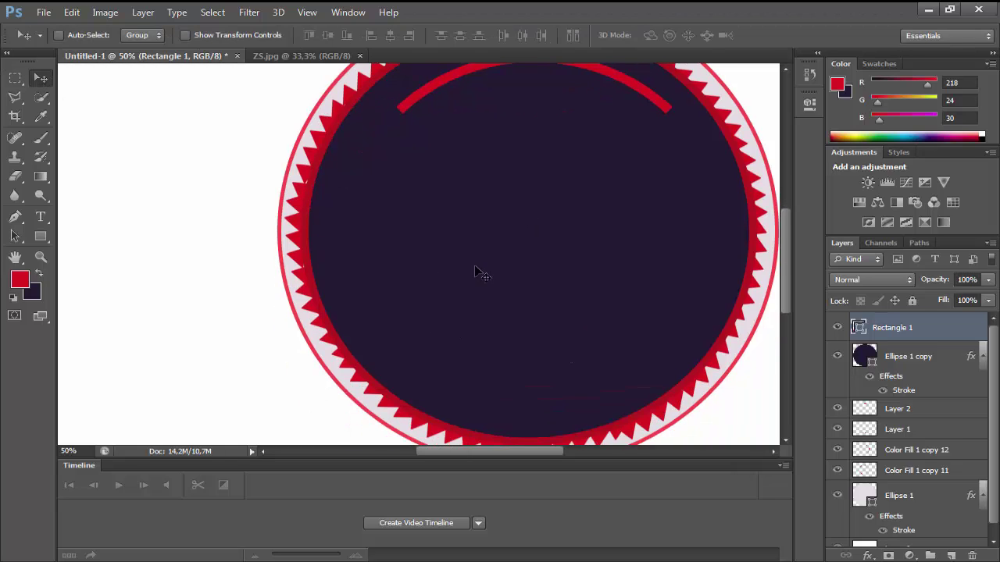
pyautogui.scroll(2, 479, 275)
pyautogui.scroll(-1, 483, 277)
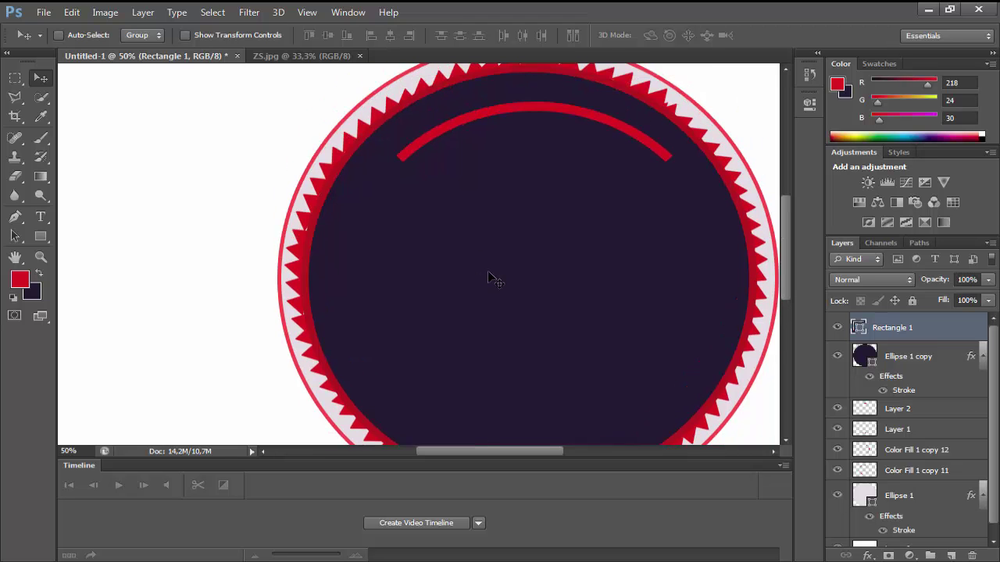
pyautogui.rightClick(909, 330)
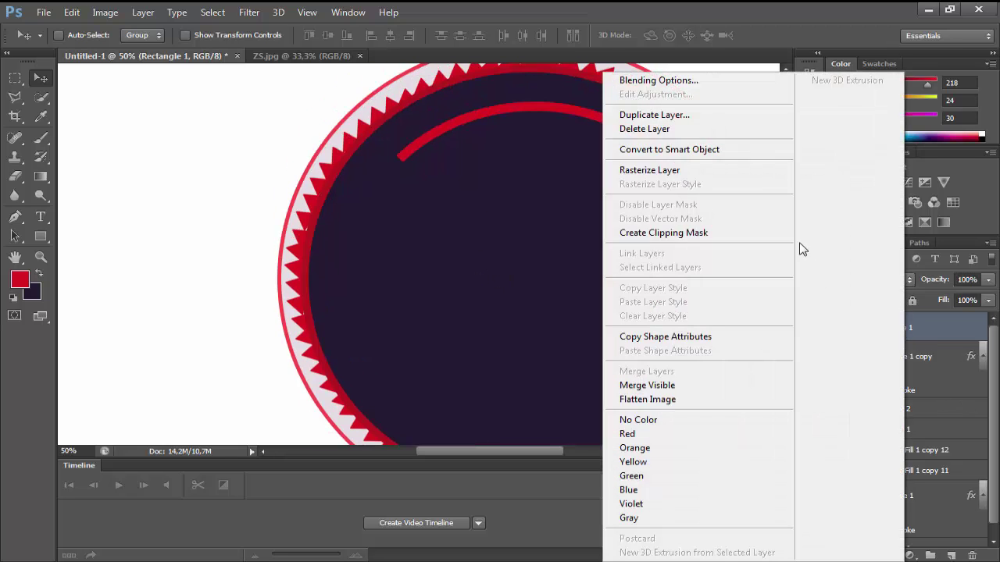
pyautogui.click(673, 115)
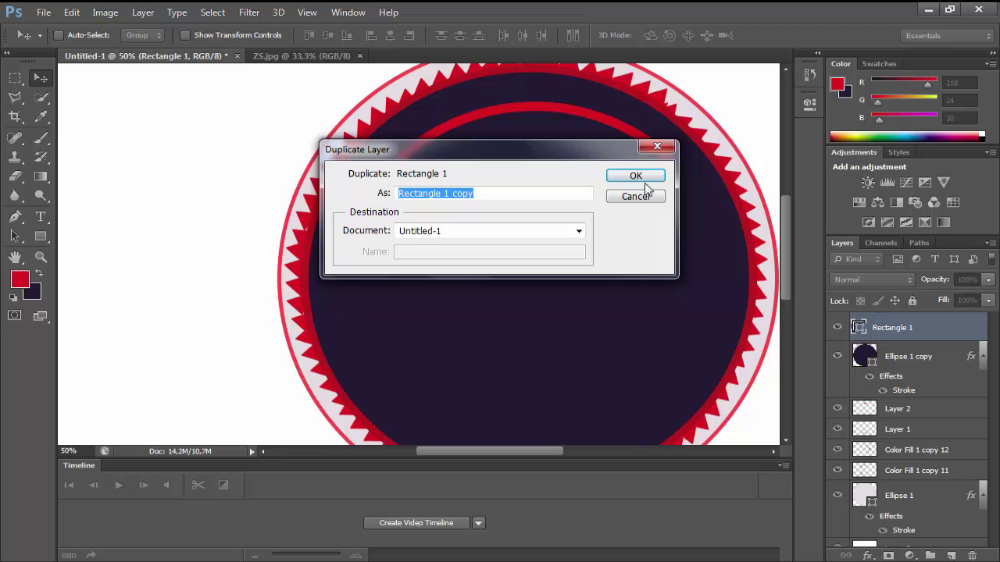
pyautogui.click(636, 177)
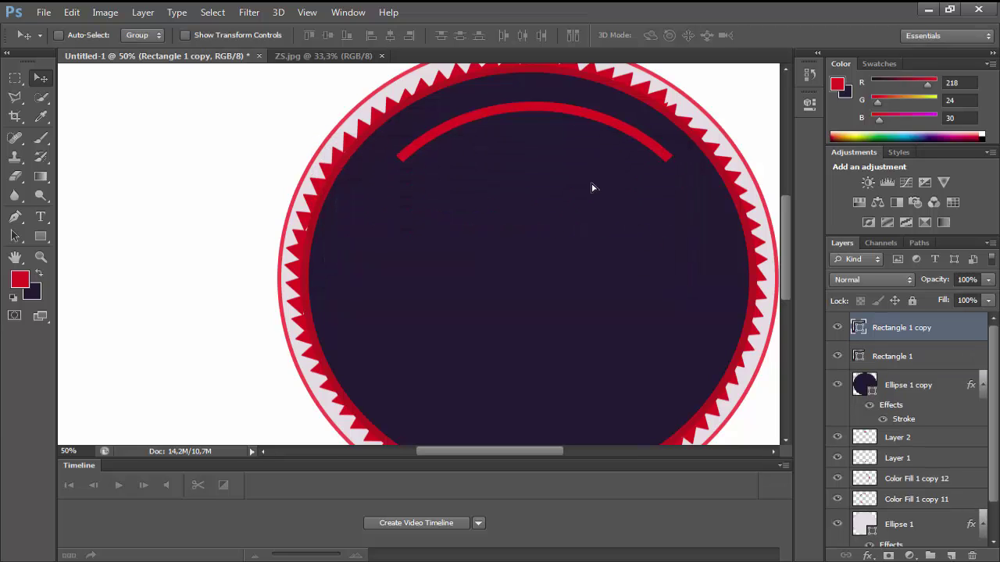
pyautogui.moveTo(591, 187); pyautogui.dragTo(547, 251)
# - Rotate the copied arc to about 94.4° and place it along the right side of the dark circle
pyautogui.click(71, 12)
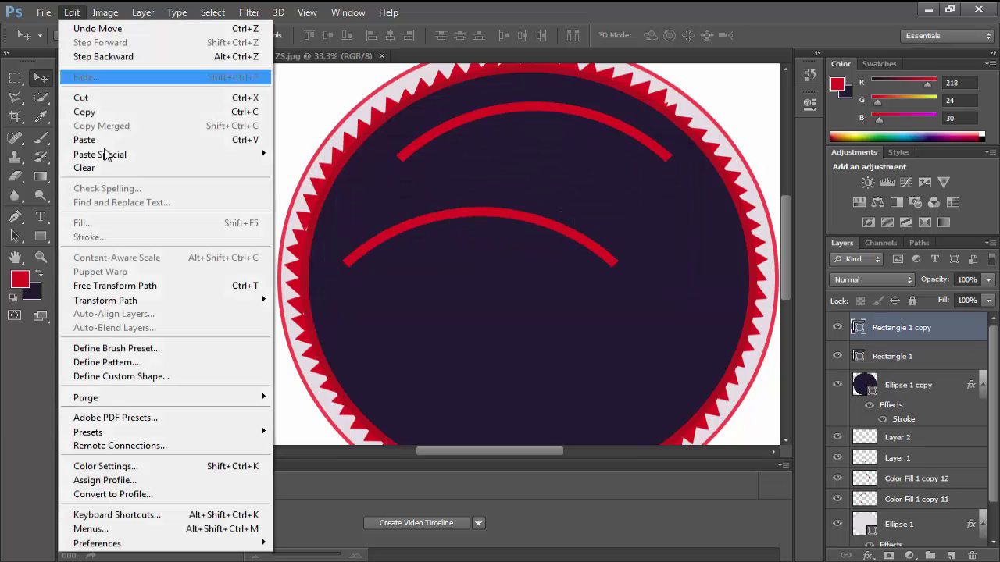
pyautogui.click(135, 286)
pyautogui.moveTo(598, 319); pyautogui.dragTo(432, 316)
pyautogui.moveTo(500, 290); pyautogui.dragTo(760, 325)
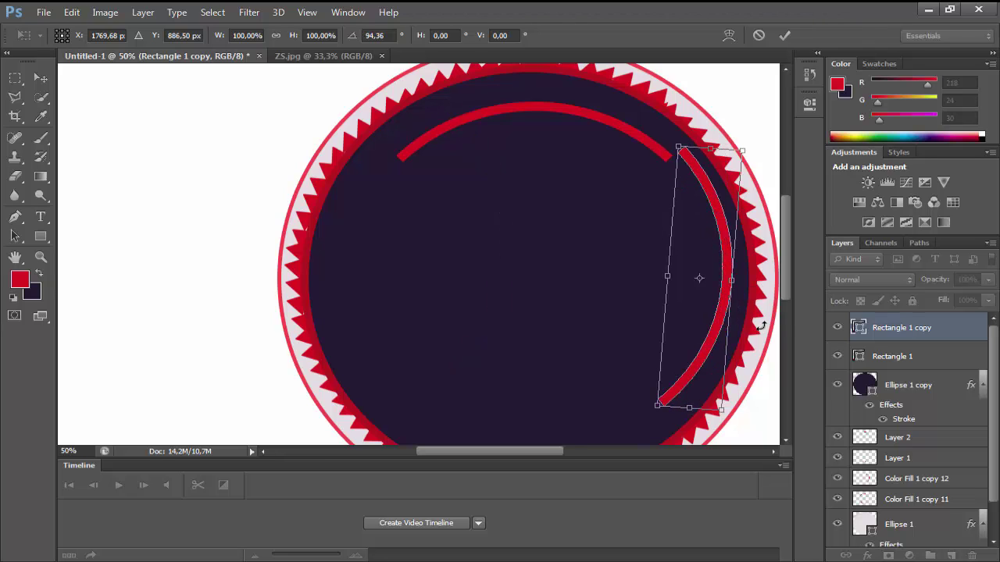
# - Nudge the rotated arc about 30 px down and 20 px left so it meets the top arc's right end, and apply the transformation
pyautogui.hotkey('shift', 'Down')
pyautogui.hotkey('shift', 'Down')
pyautogui.hotkey('shift', 'Down')
pyautogui.press('Left')
pyautogui.press('Left')
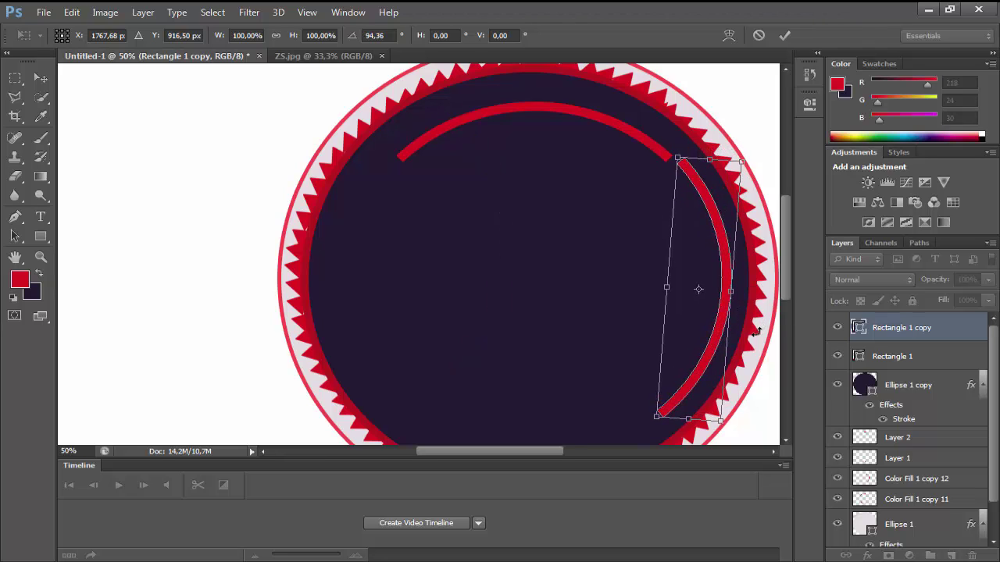
pyautogui.press('Left')
pyautogui.press('Left')
pyautogui.press('Left')
pyautogui.press('Left')
pyautogui.press('Left')
pyautogui.press('Left')
pyautogui.press('Left')
pyautogui.press('Left')
pyautogui.press('Left')
pyautogui.press('Left')
pyautogui.press('Left')
pyautogui.press('Left')
pyautogui.press('Left')
pyautogui.press('Left')
pyautogui.press('Left')
pyautogui.press('Left')
pyautogui.press('Left')
pyautogui.press('Left')
pyautogui.press('Left')
pyautogui.press('Left')
pyautogui.press('Left')
pyautogui.press('Left')
pyautogui.press('Left')
pyautogui.press('Left')
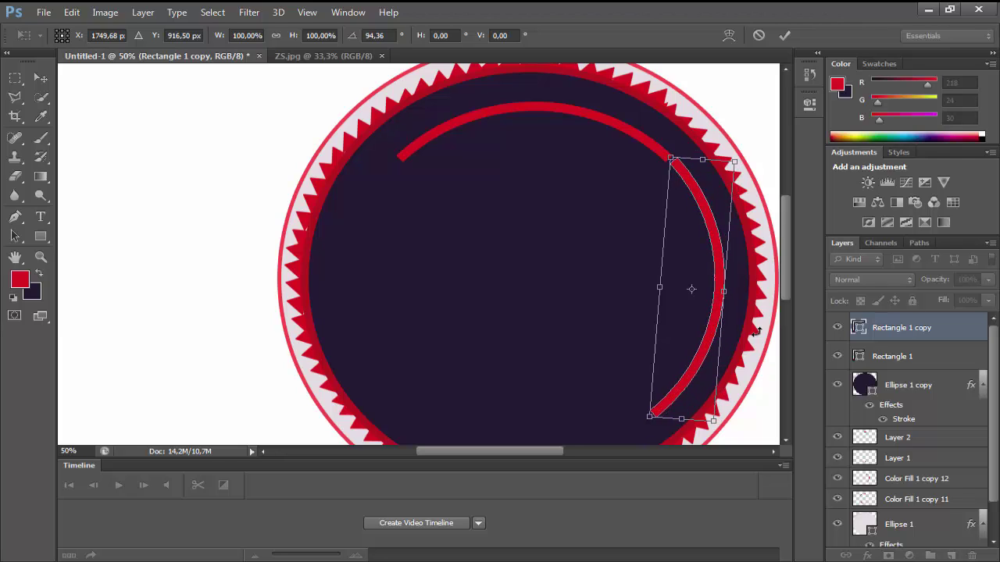
pyautogui.press('Return')
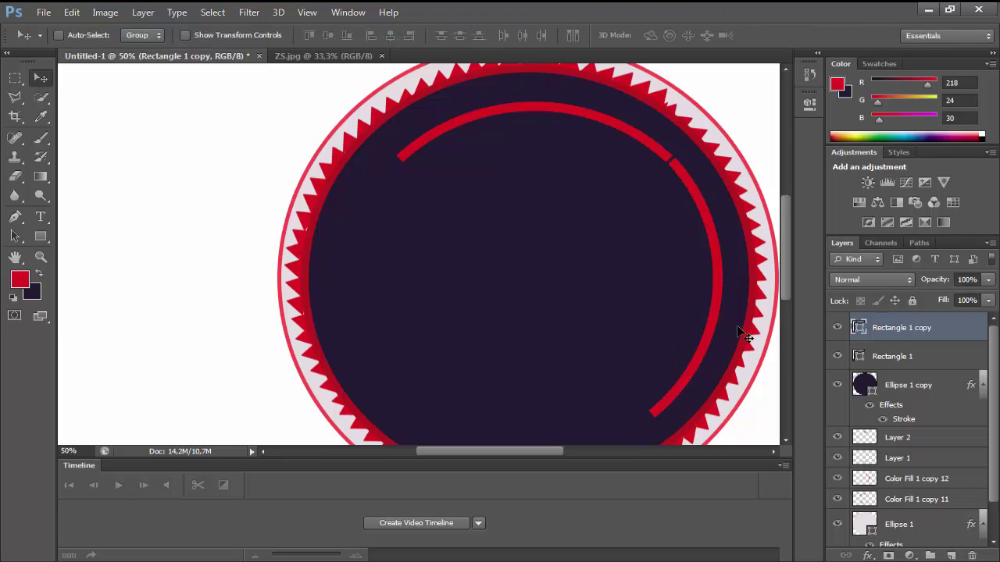
# - Recolor the right-hand arc to the light grey of the emblem's toothed ring (RGB 228, 222, 226)
pyautogui.doubleClick(859, 329)
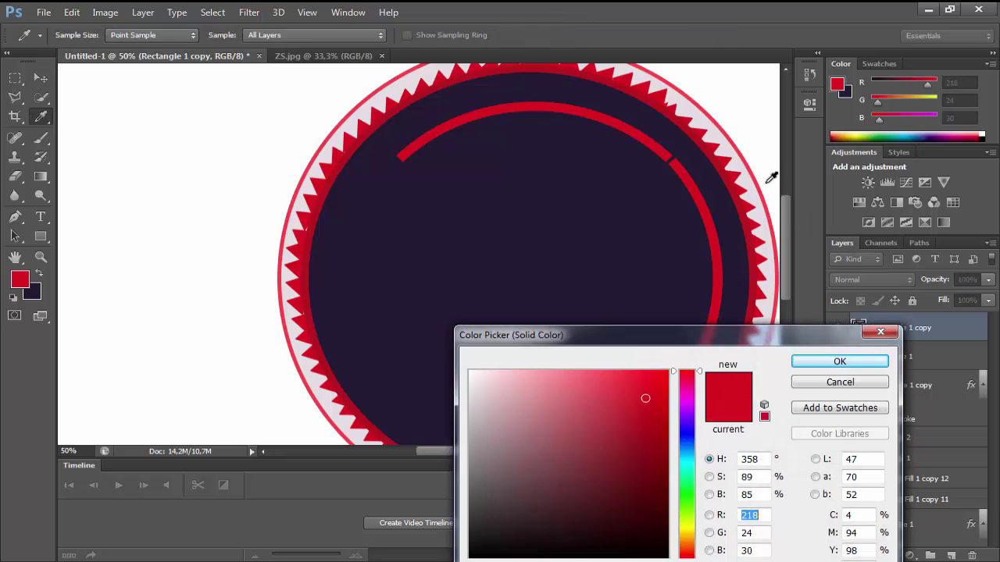
pyautogui.click(742, 159)
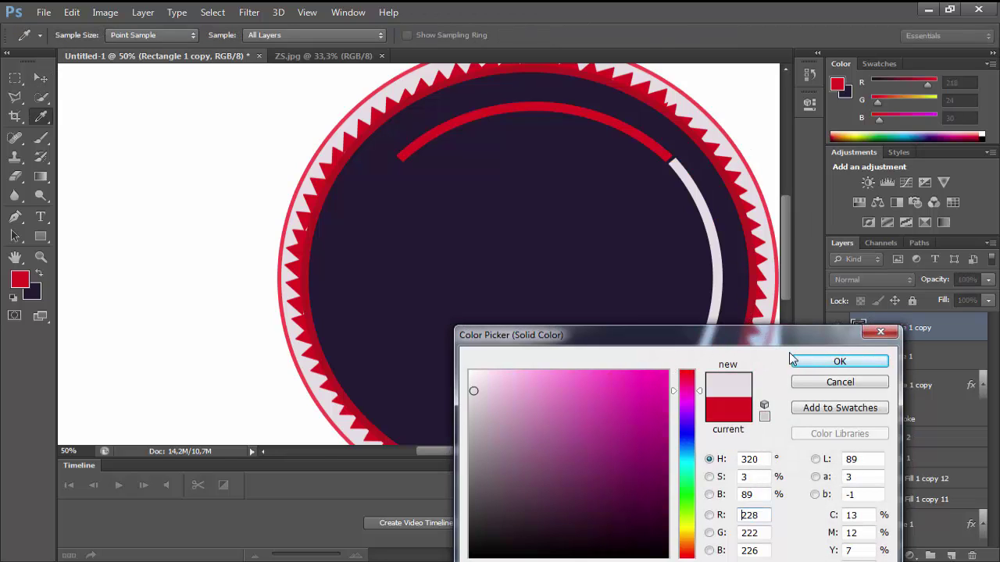
pyautogui.click(794, 363)
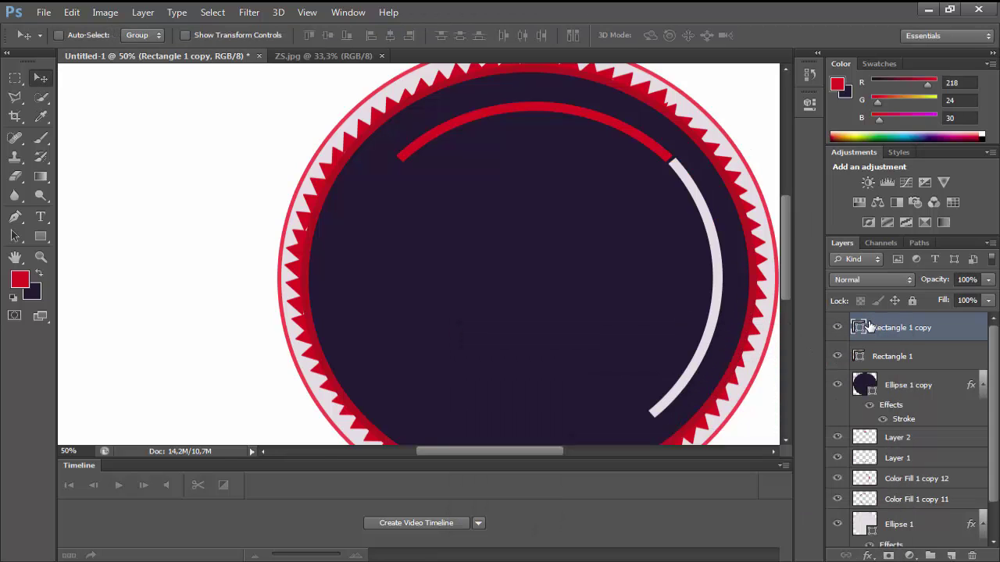
# - Duplicate the Rectangle 1 layer that holds the top red arc
pyautogui.click(901, 351)
pyautogui.rightClick(898, 353)
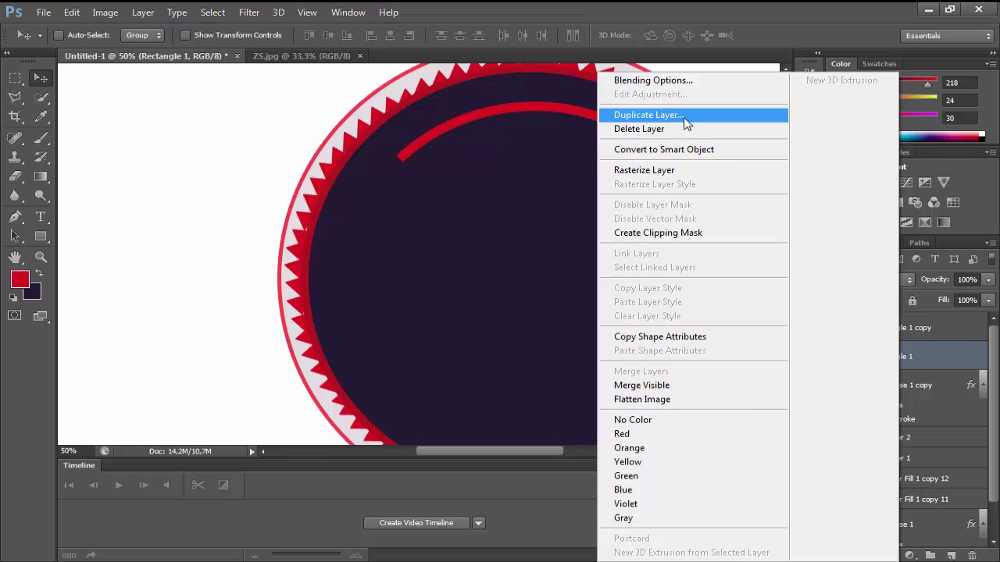
pyautogui.click(684, 124)
pyautogui.press('Return')
# - Rotate the new red arc copy to about -164° and place it along the bottom of the dark circle
pyautogui.click(71, 14)
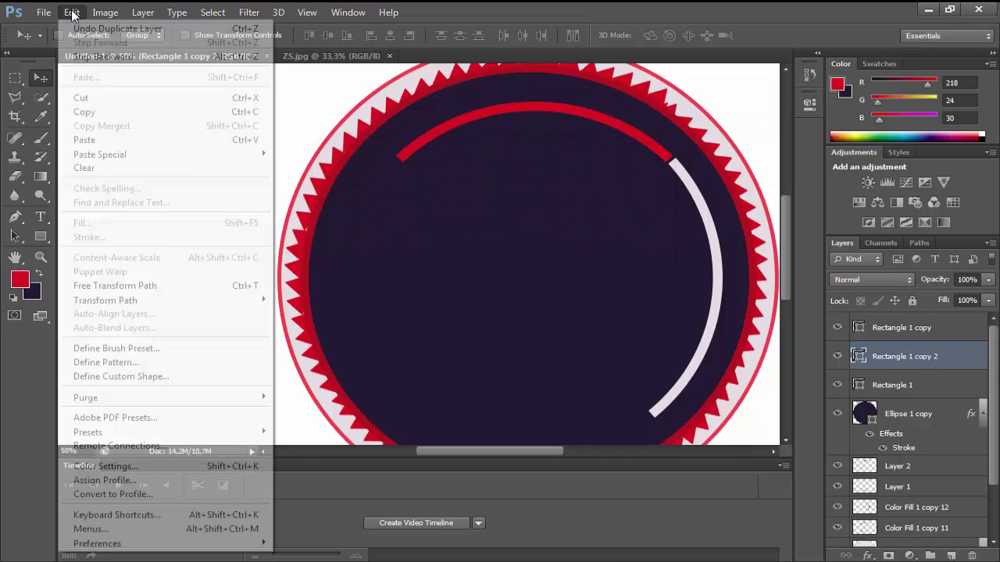
pyautogui.click(148, 286)
pyautogui.moveTo(523, 271); pyautogui.dragTo(550, 164)
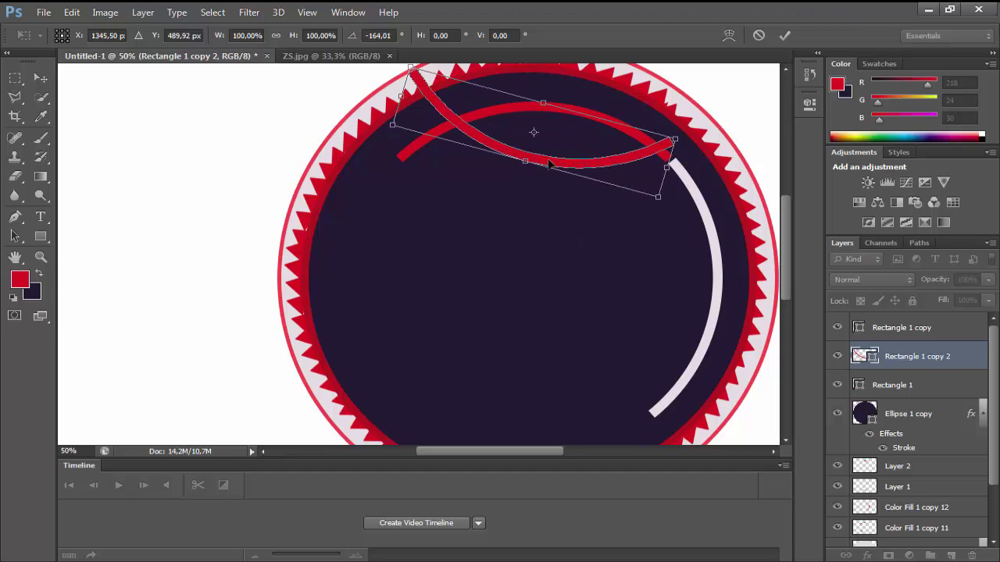
pyautogui.moveTo(537, 222); pyautogui.dragTo(520, 436)
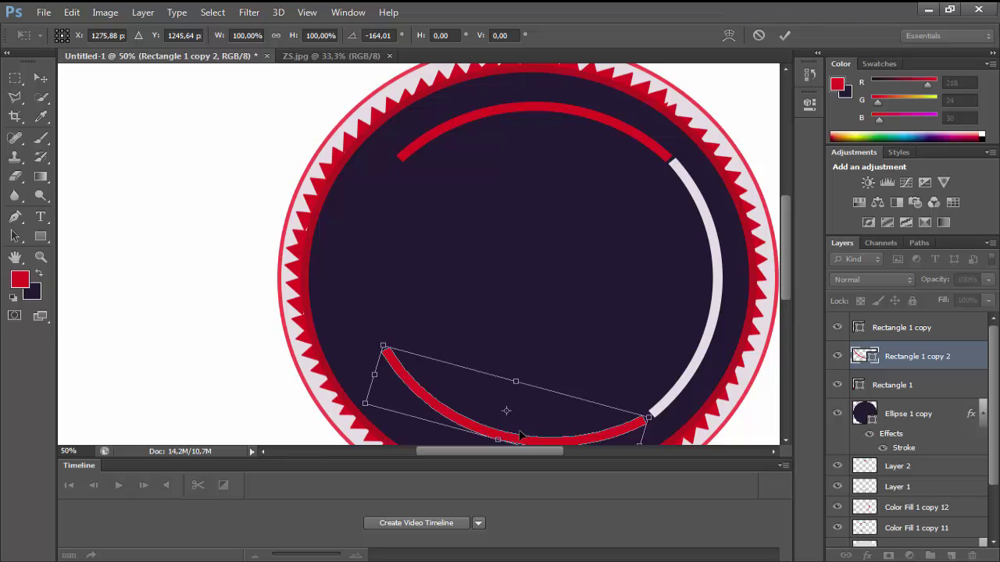
# - Nudge the bottom red arc about 6 px up and 2 px right to meet the light arc, apply the transformation, and fine-tune its position
pyautogui.press('Up')
pyautogui.press('Up')
pyautogui.press('Up')
pyautogui.press('Up')
pyautogui.press('Up')
pyautogui.press('Up')
pyautogui.press('Right')
pyautogui.press('Right')
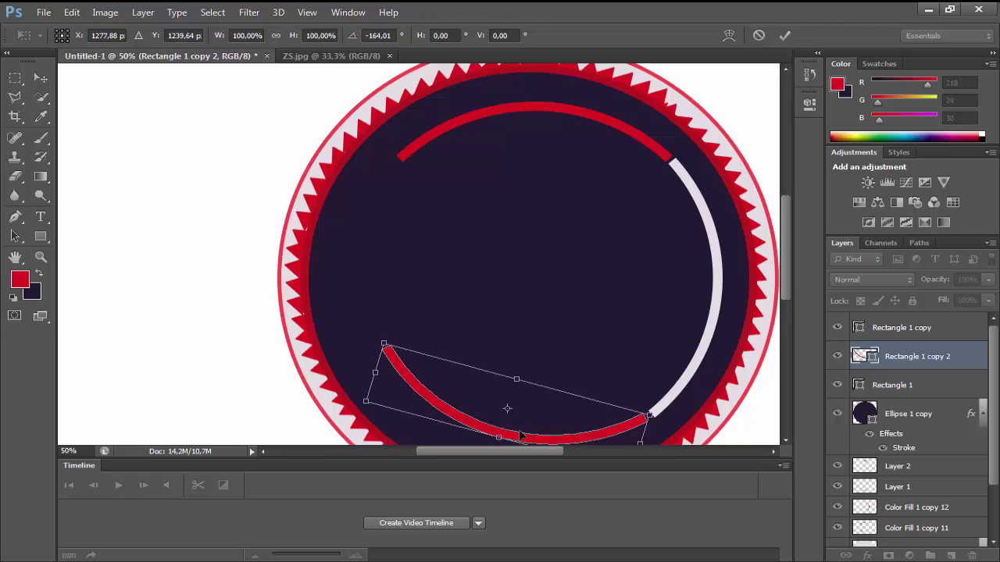
pyautogui.press('Return')
pyautogui.scroll(1, 546, 427)
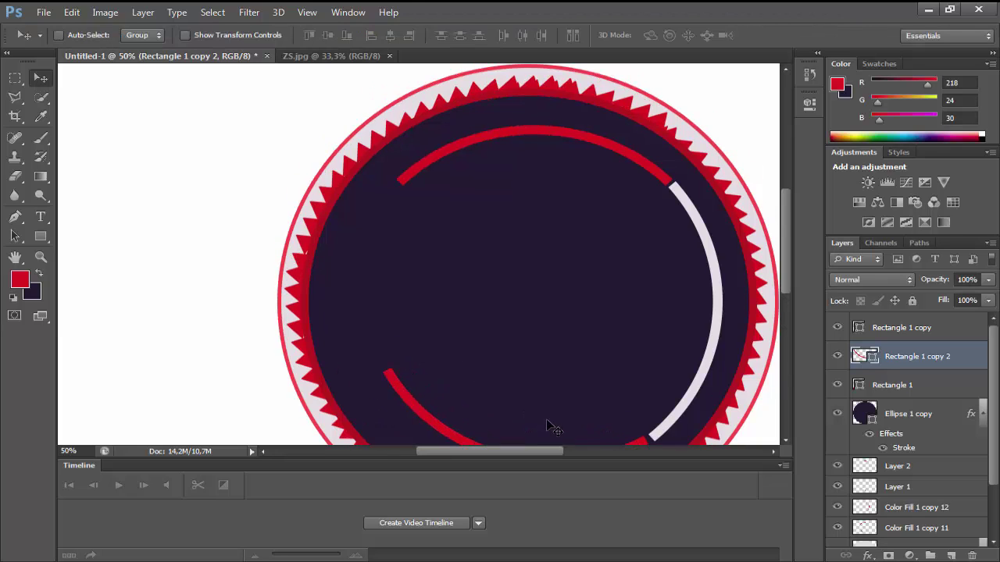
pyautogui.scroll(-2, 546, 420)
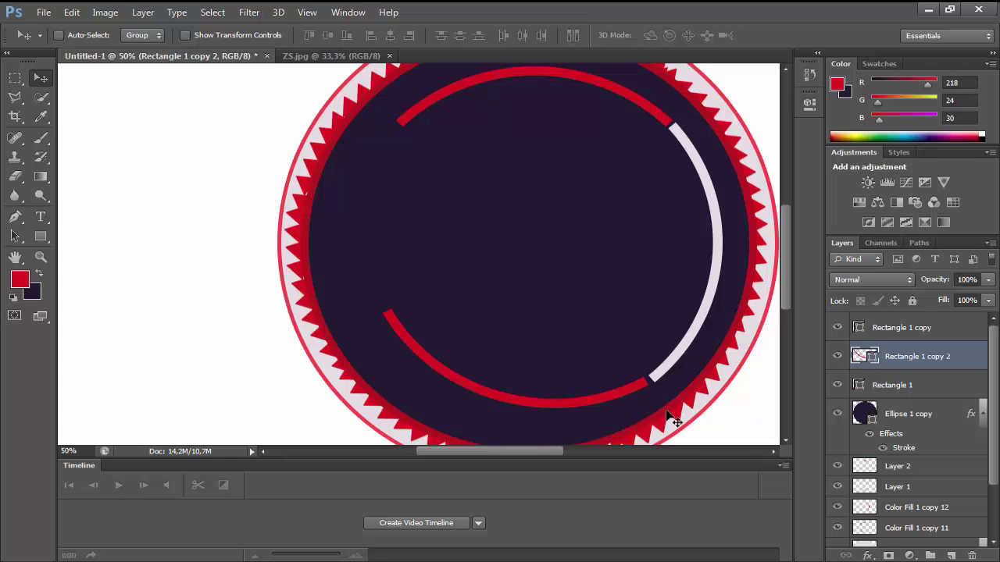
pyautogui.press('Up')
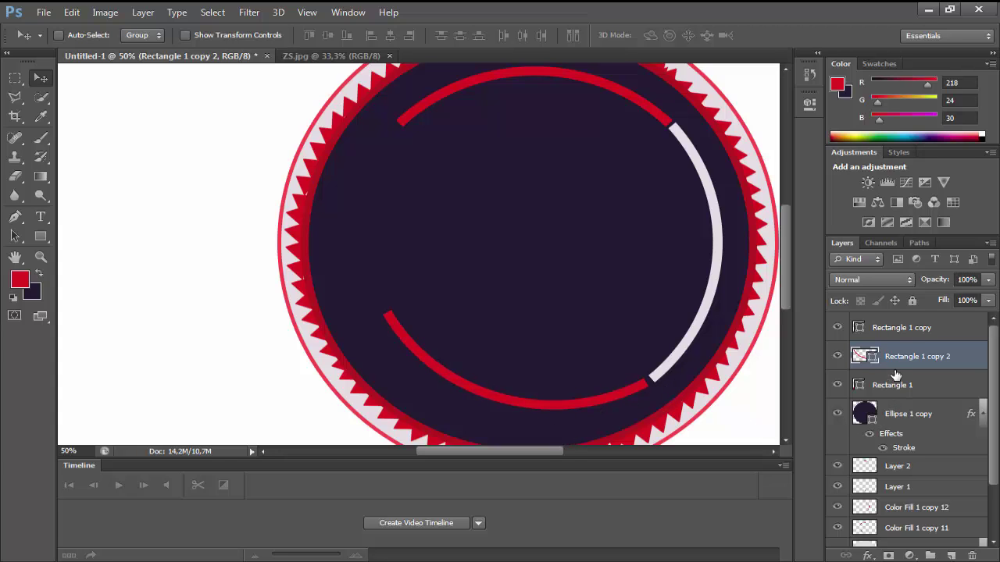
# - Duplicate the Rectangle 1 copy layer that holds the light arc
pyautogui.rightClick(897, 341)
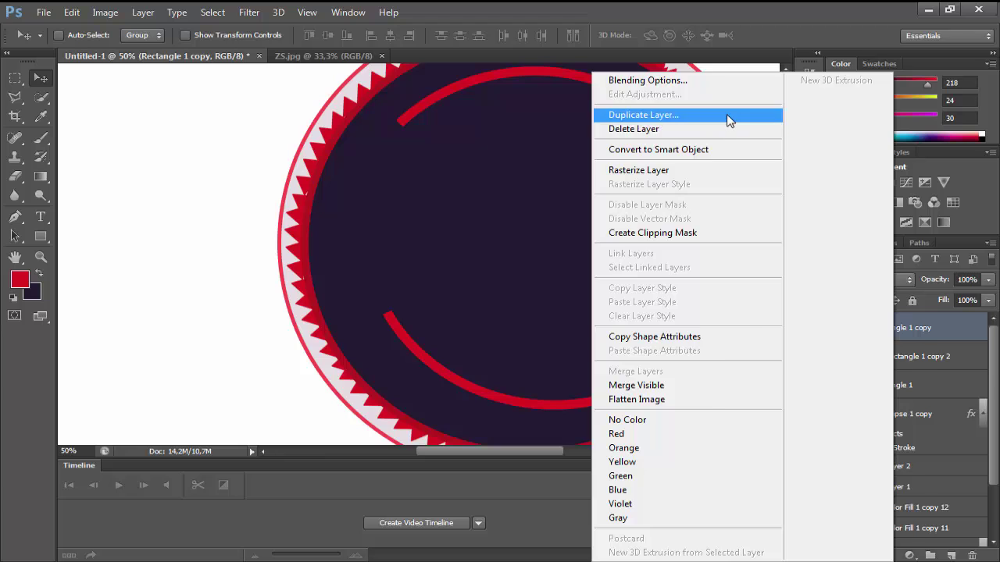
pyautogui.click(726, 114)
pyautogui.click(634, 174)
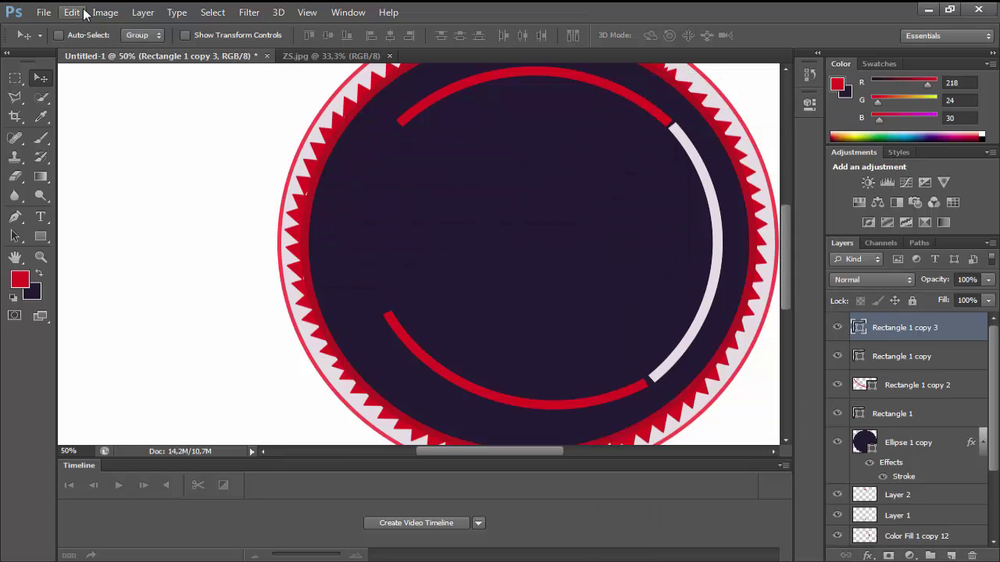
# - Rotate the light arc copy to about 176.6° and place it along the left side of the dark circle
pyautogui.click(71, 12)
pyautogui.click(129, 286)
pyautogui.moveTo(654, 344); pyautogui.dragTo(746, 181)
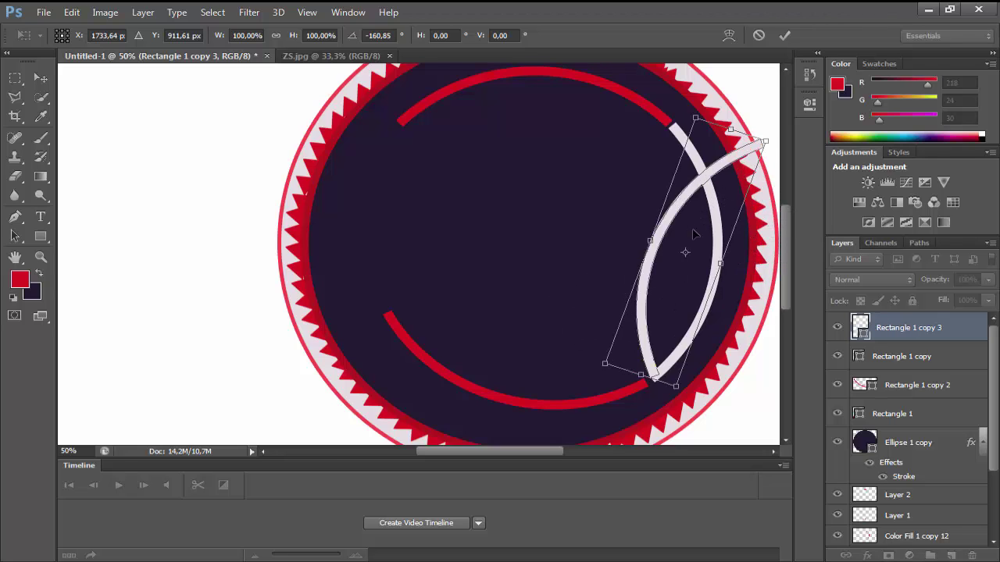
pyautogui.moveTo(689, 226); pyautogui.dragTo(371, 210)
pyautogui.moveTo(562, 268); pyautogui.dragTo(576, 192)
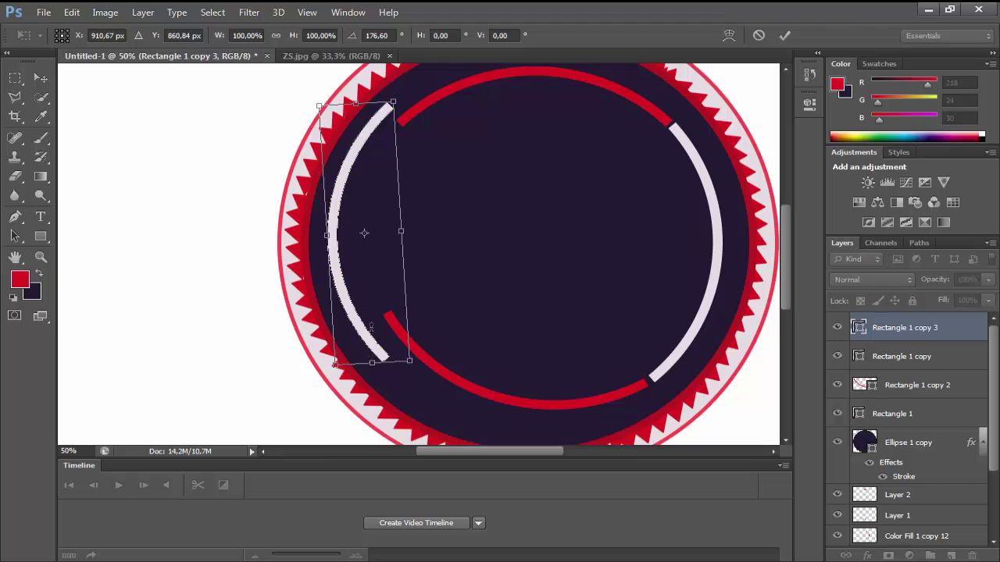
# - Scale the left light arc to about 88.4% width and 88.6% height between the red arcs, apply it, and nudge the arc slightly up
pyautogui.moveTo(370, 328); pyautogui.dragTo(432, 340)
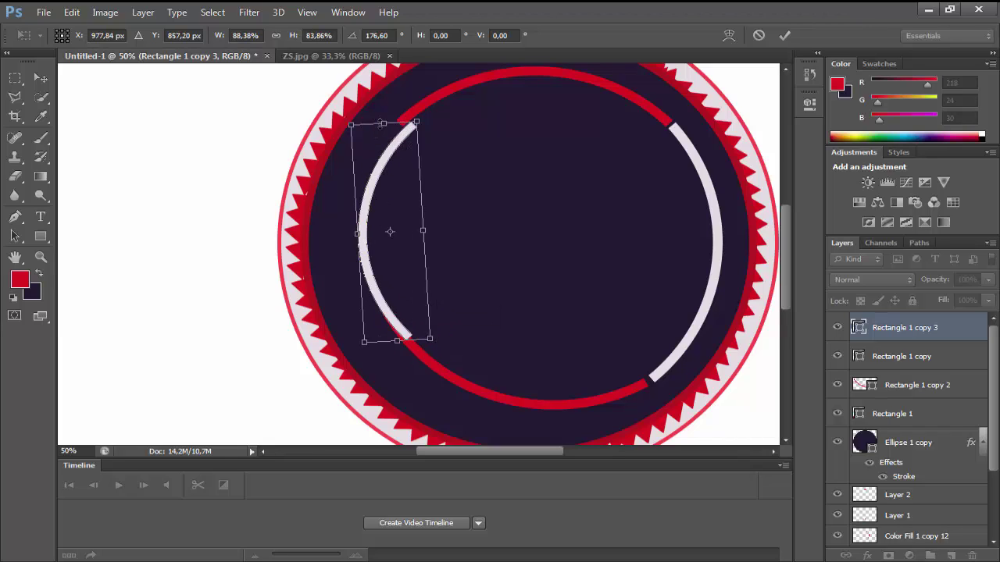
pyautogui.moveTo(379, 117)
pyautogui.mouseDown()
pyautogui.moveTo(387, 88)
pyautogui.moveTo(379, 117)
pyautogui.mouseUp()
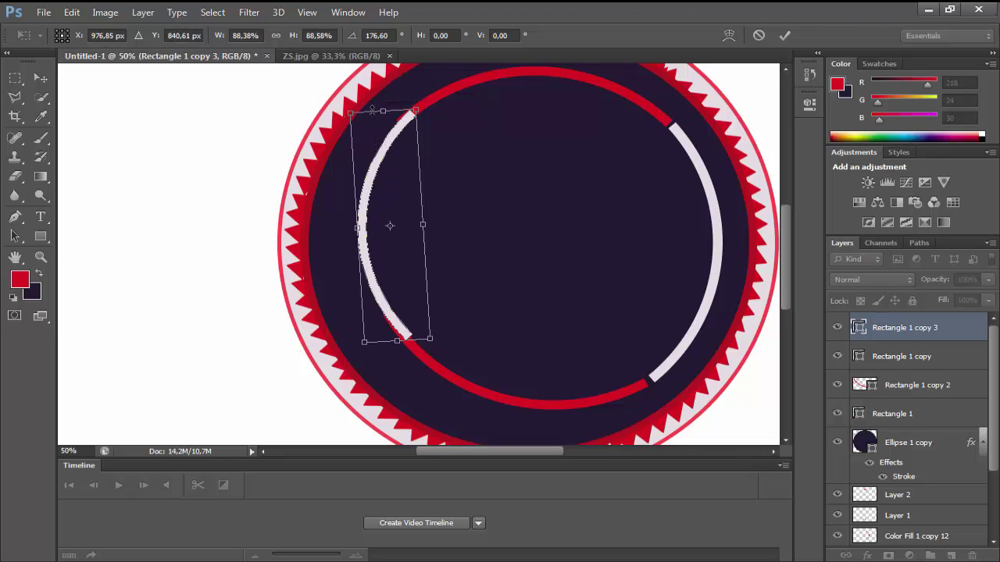
pyautogui.press('Return')
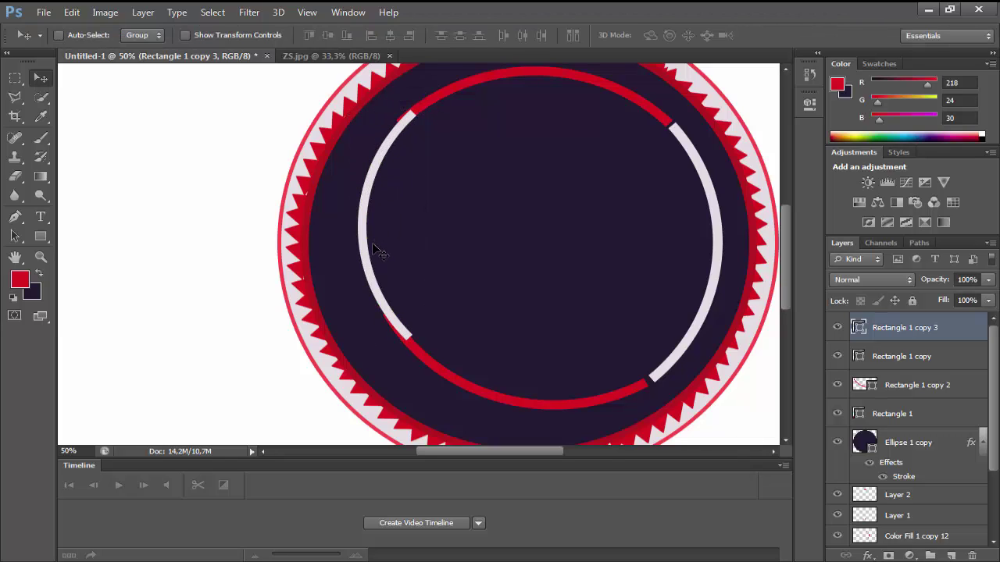
pyautogui.press('Up')
pyautogui.press('Up')
pyautogui.press('Up')
pyautogui.press('Up')
pyautogui.press('Up')
pyautogui.press('Up')
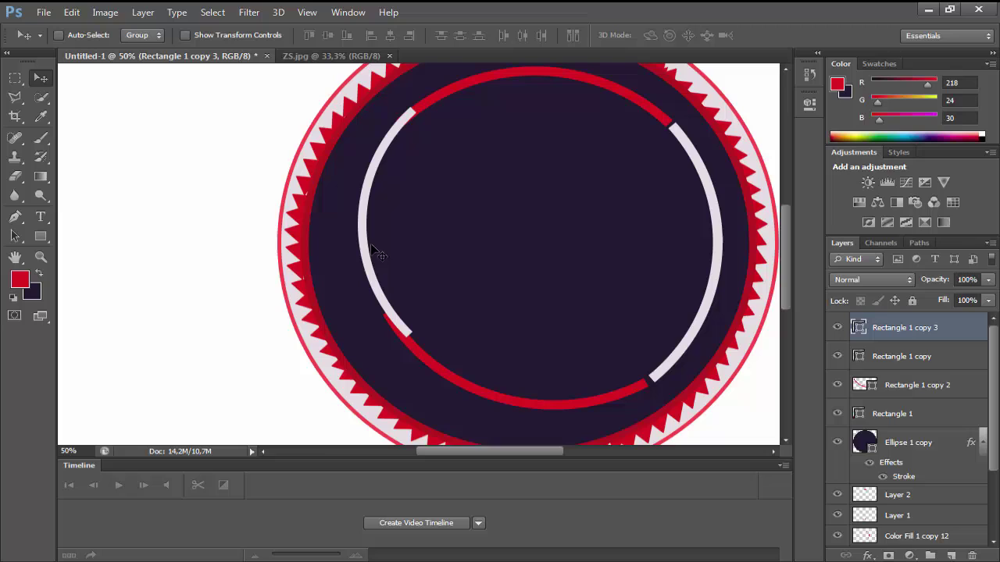
# - Rasterize the left light arc and erase its ends where they overlap the red arcs, using a 24 px eraser
pyautogui.click(15, 177)
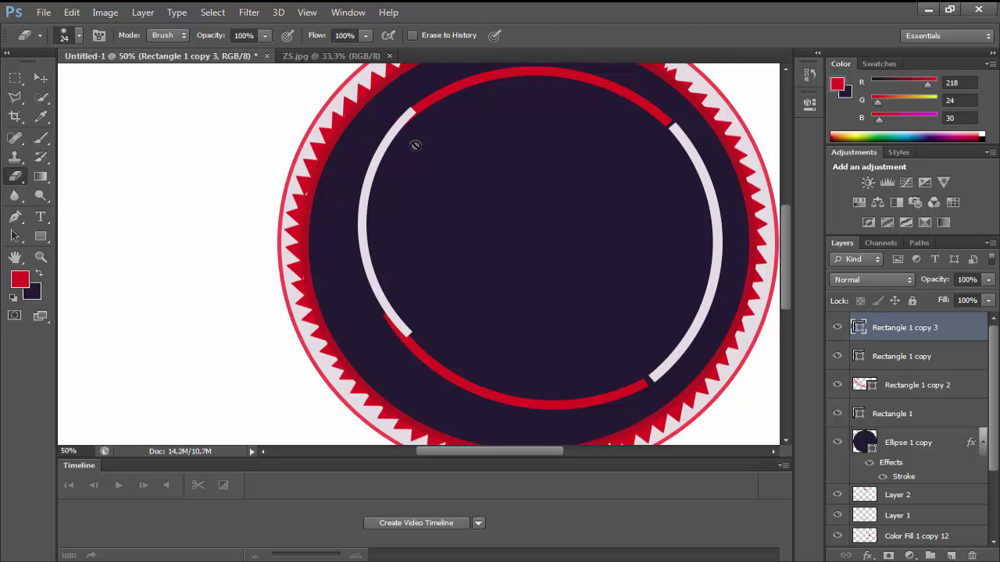
pyautogui.click(407, 173)
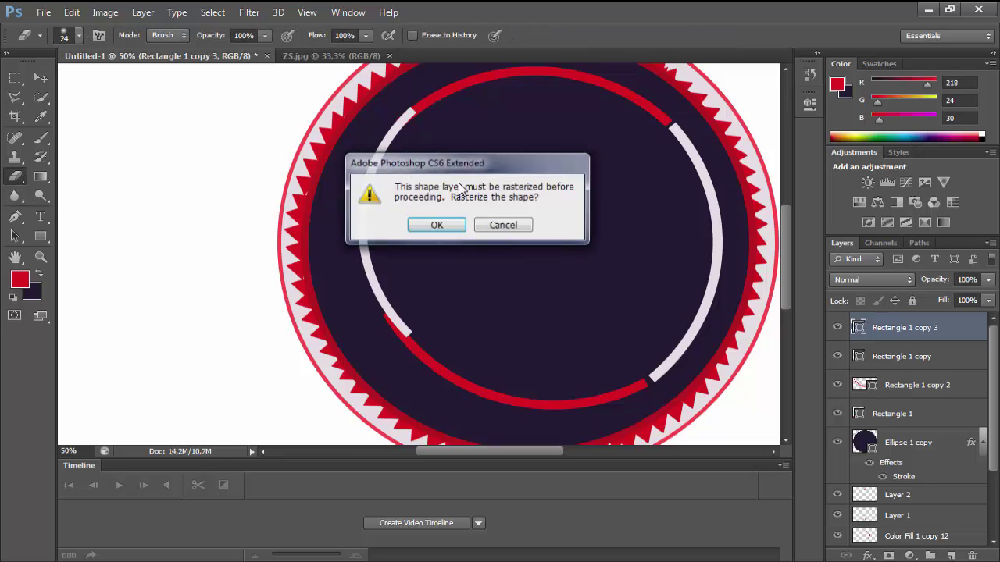
pyautogui.click(446, 227)
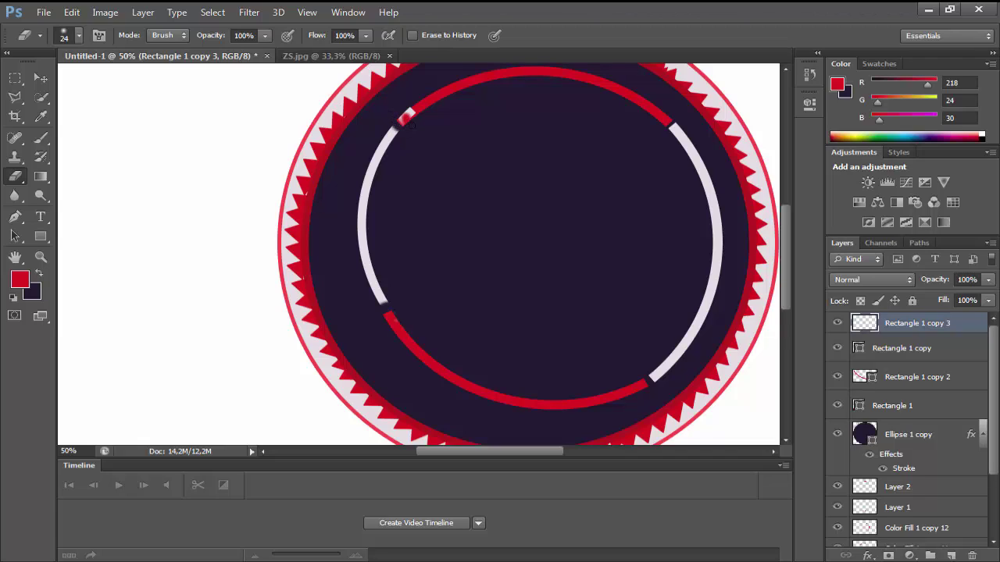
pyautogui.moveTo(406, 112); pyautogui.dragTo(382, 147)
pyautogui.scroll(2, 505, 240)
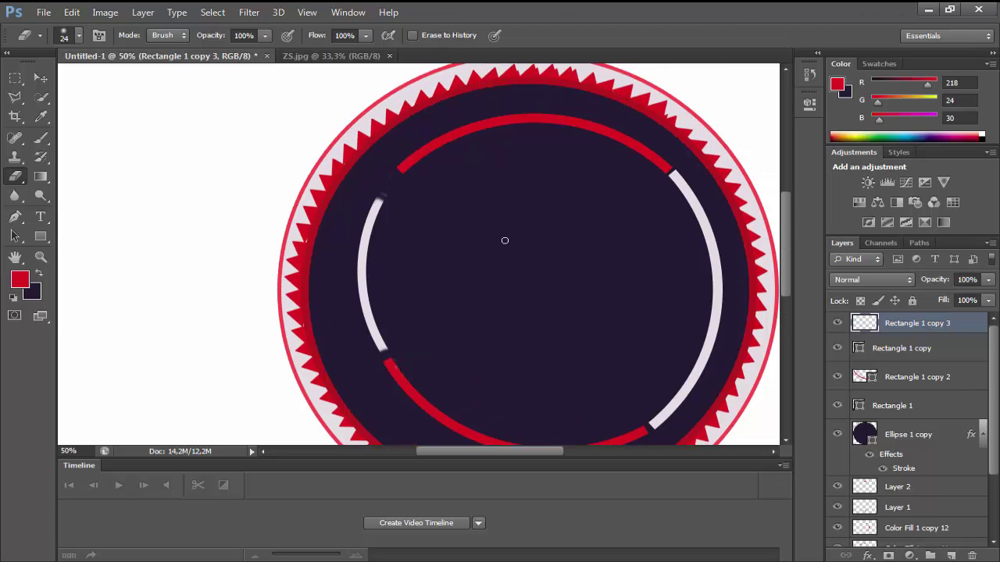
pyautogui.click(48, 76)
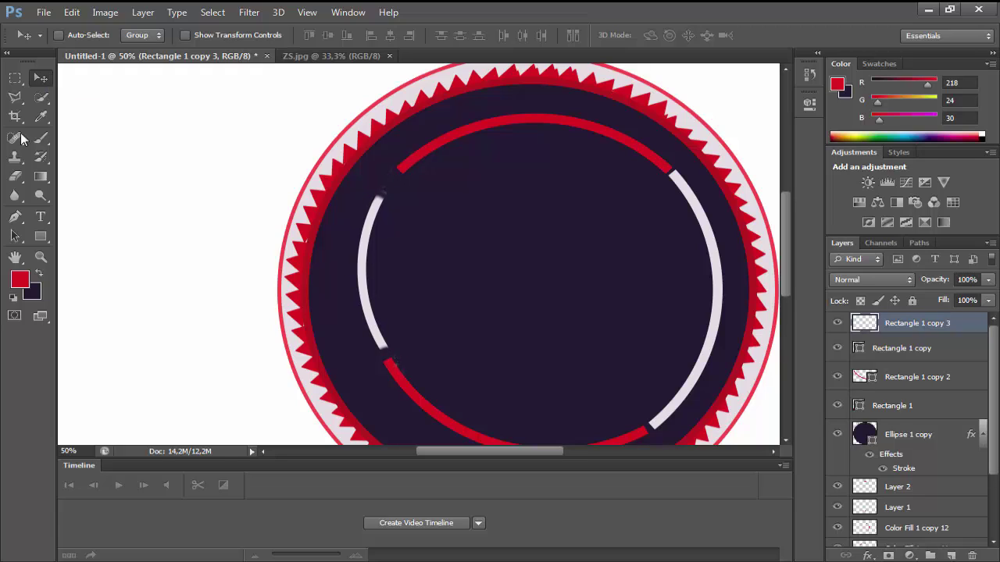
pyautogui.click(16, 177)
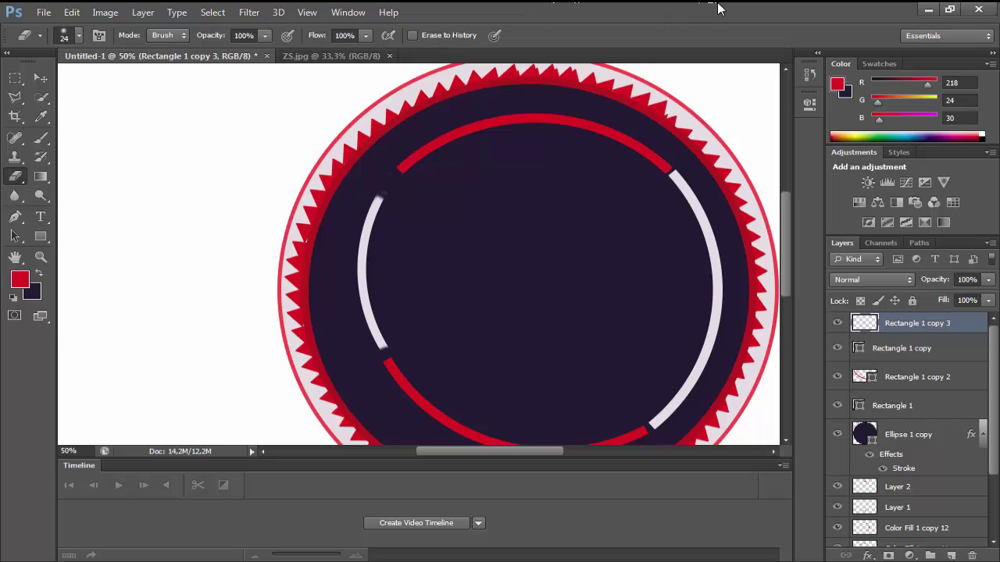
pyautogui.scroll(-3, 563, 308)
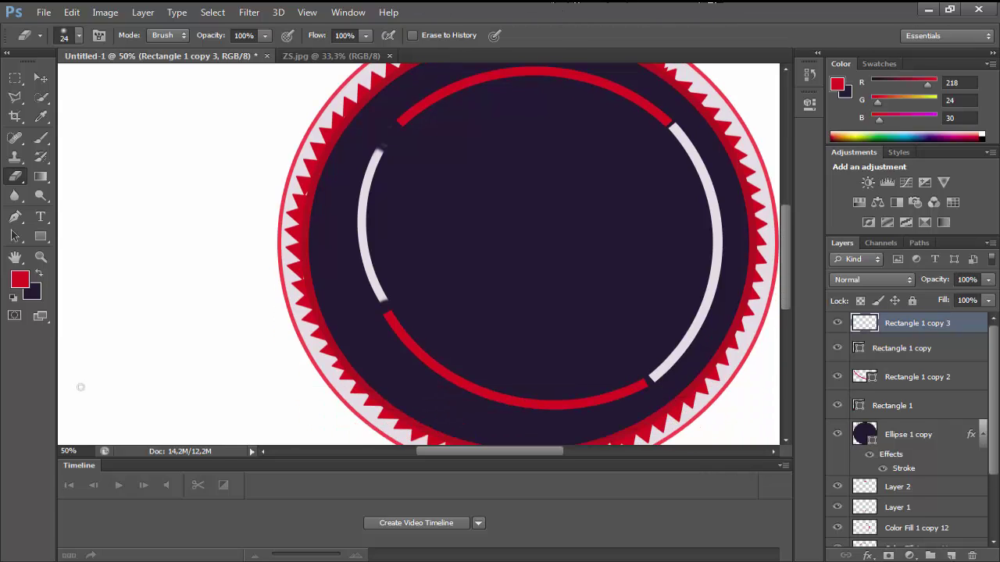
pyautogui.click(41, 216)
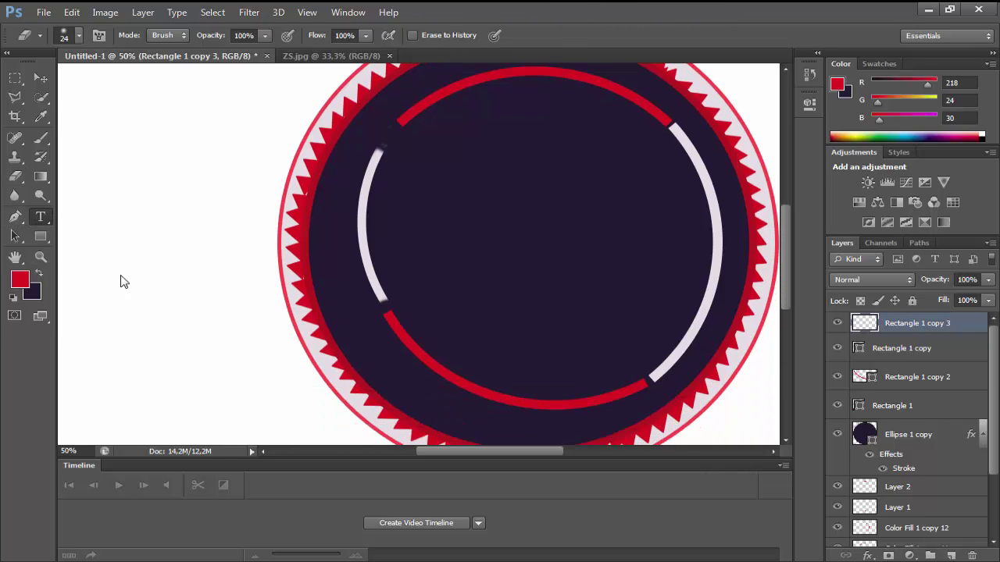
pyautogui.press('s')
pyautogui.click(479, 272)
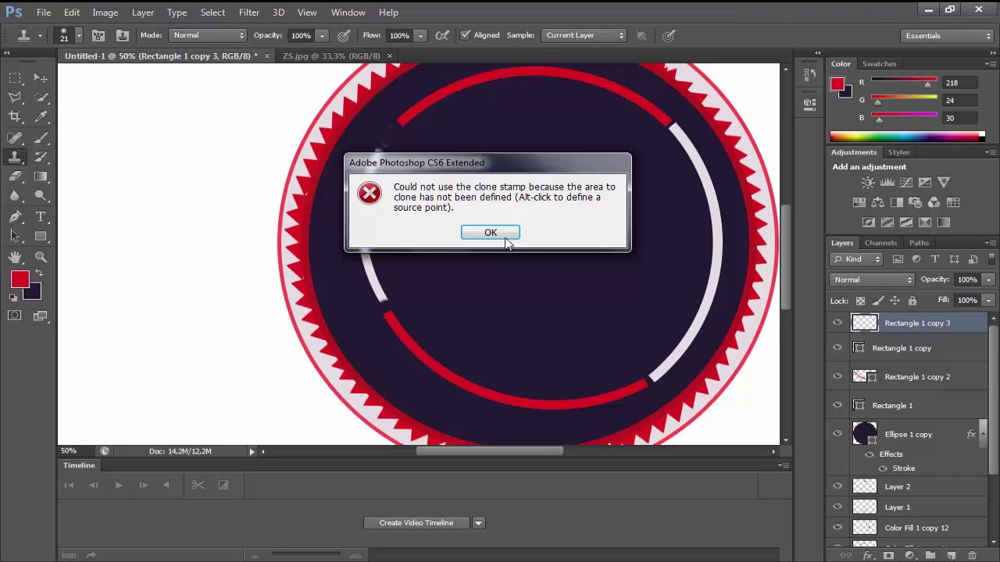
pyautogui.click(491, 233)
# - Add the red Tahoma text "scrt" inside the dark circle and set its size to 24 pt
pyautogui.click(41, 216)
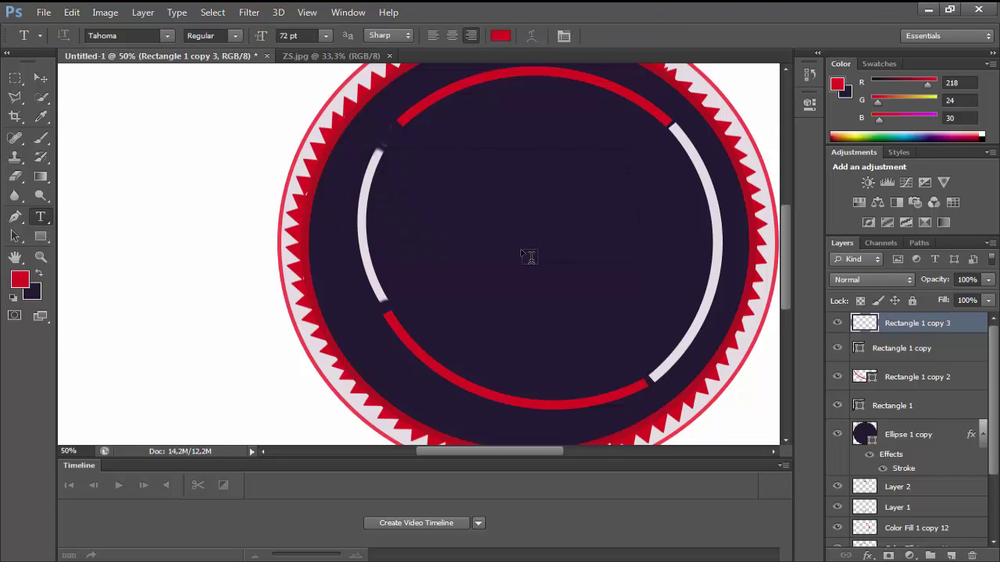
pyautogui.click(529, 257)
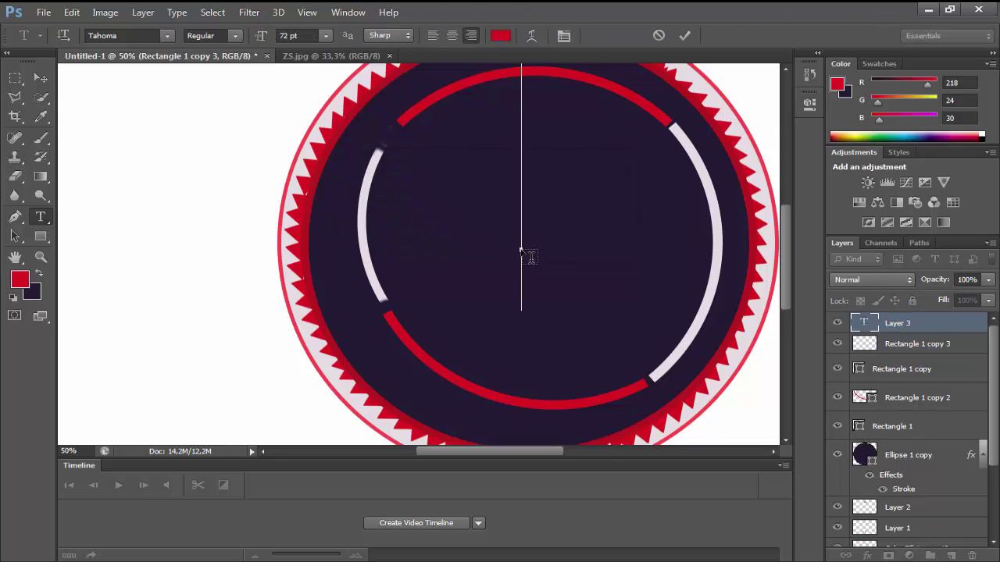
pyautogui.write('scrt')
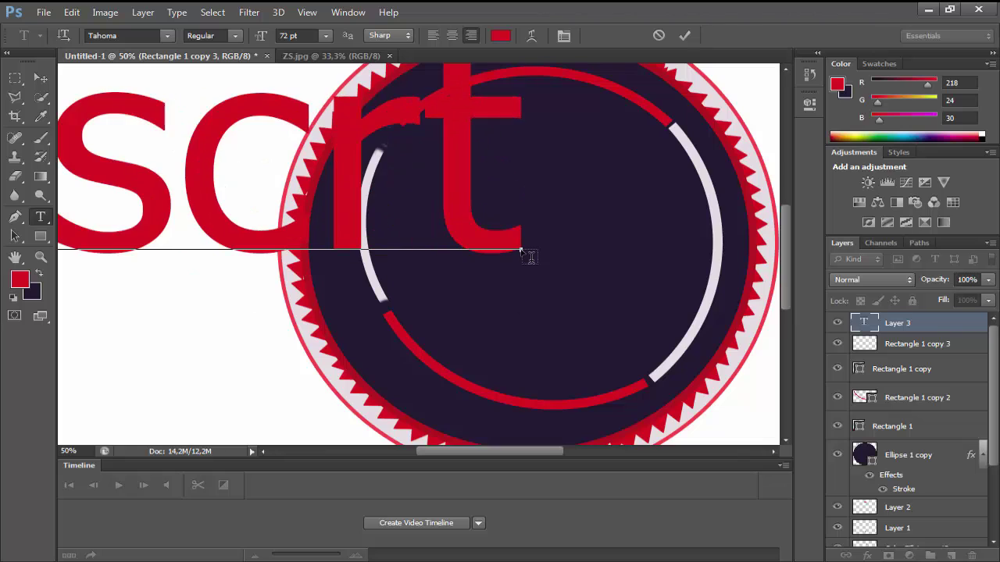
pyautogui.doubleClick(464, 199)
pyautogui.click(325, 35)
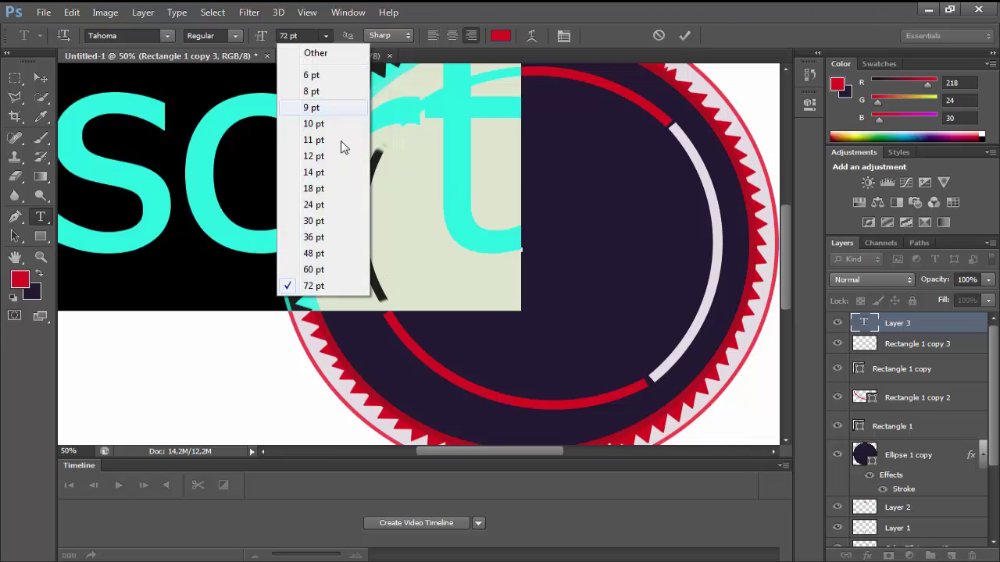
pyautogui.click(342, 208)
pyautogui.click(465, 238)
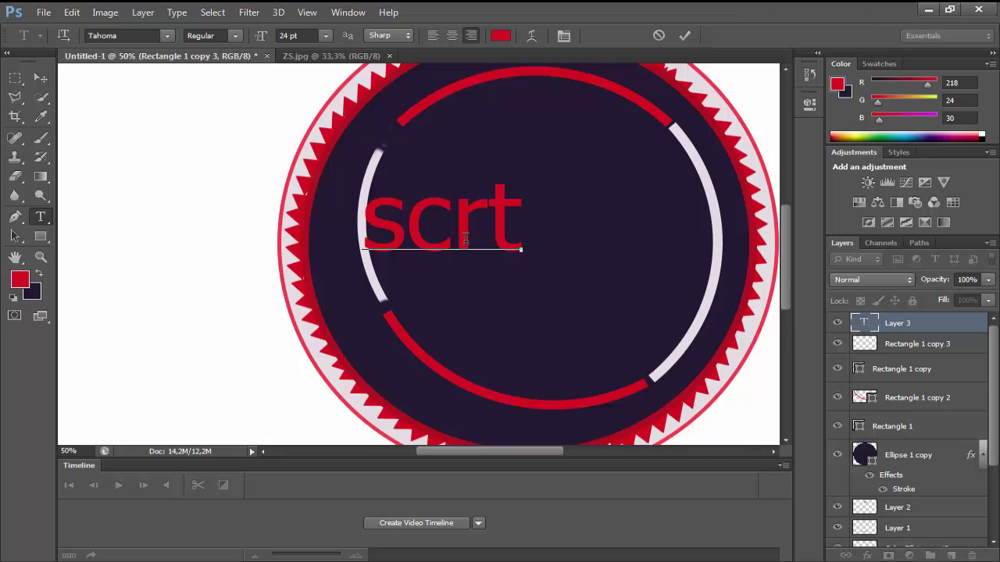
# - Capitalize the first letter so the text reads "Scrt", and select the whole text
pyautogui.moveTo(376, 231); pyautogui.dragTo(390, 227)
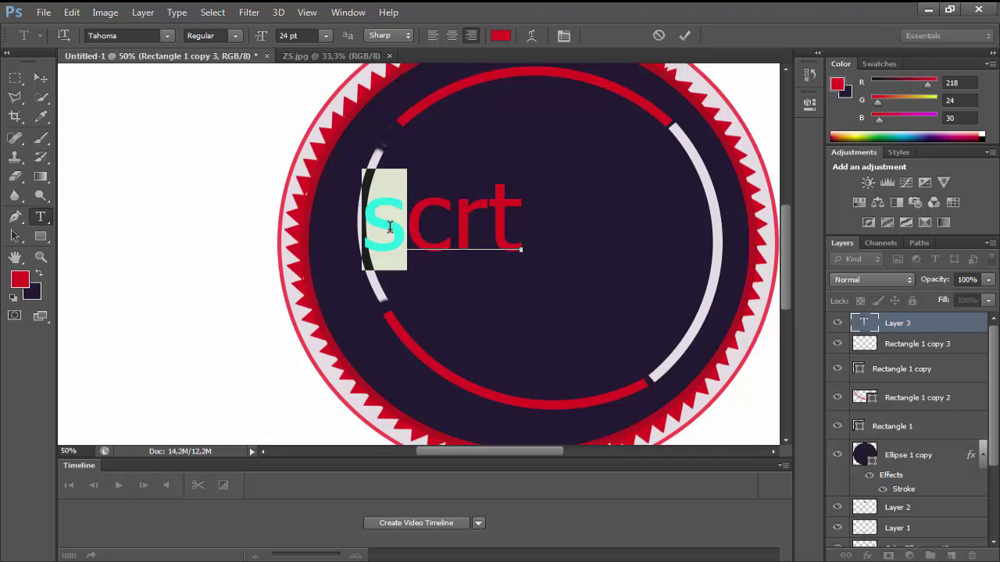
pyautogui.write('S')
pyautogui.hotkey('ctrl', 'a')
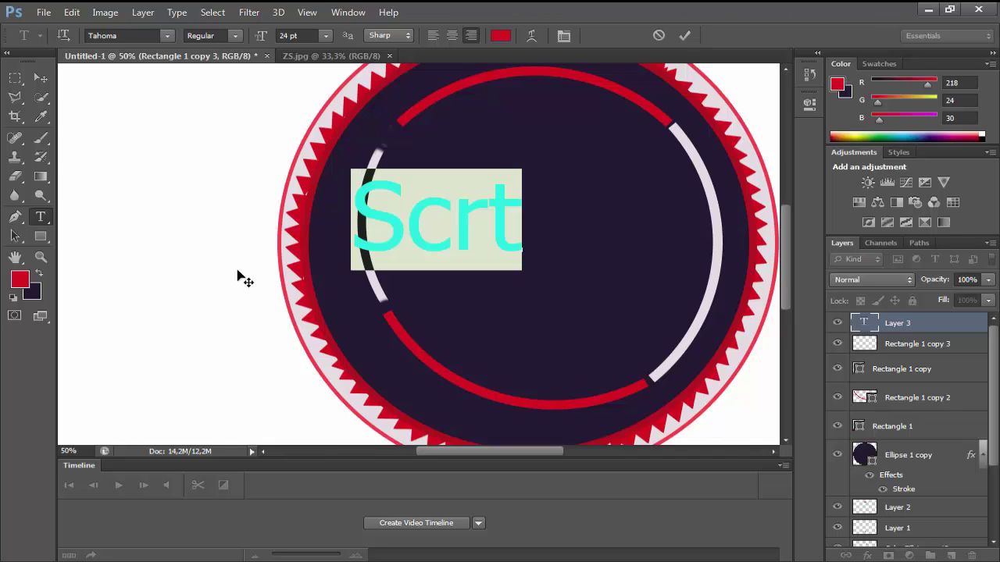
# - Recolour the selected "Scrt" text with the light colour sampled from the right arc and move it to the centre of the ring
pyautogui.click(20, 279)
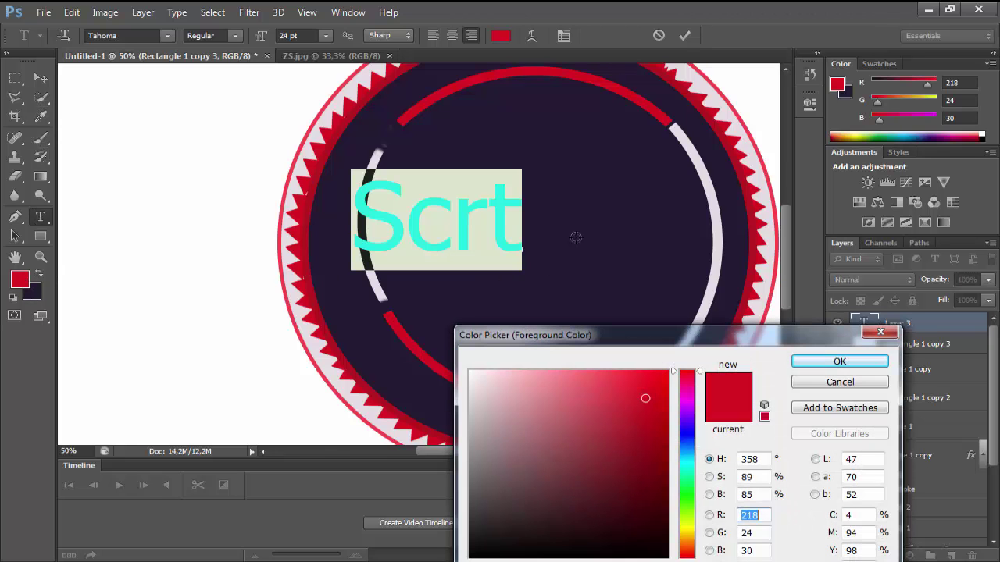
pyautogui.click(709, 197)
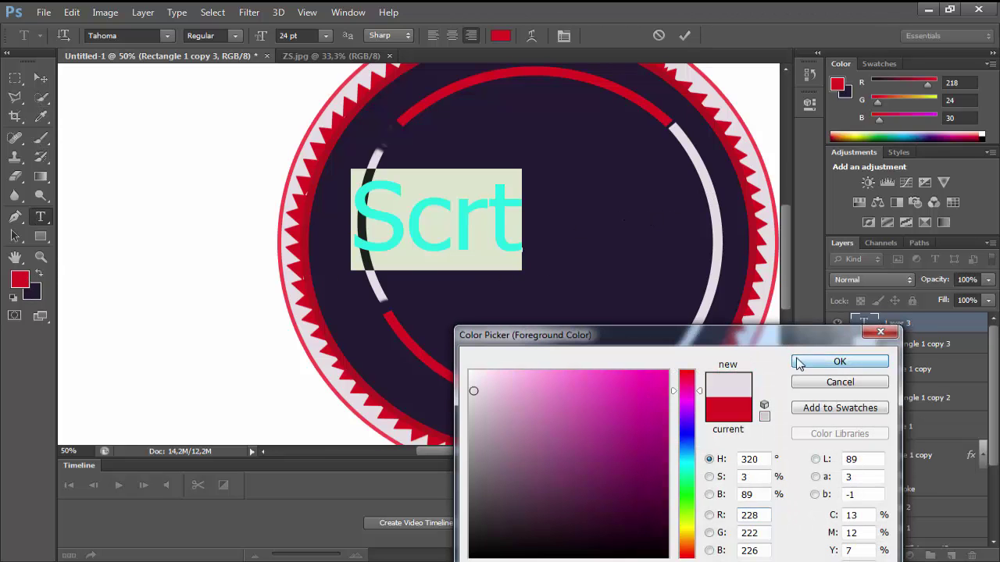
pyautogui.click(798, 364)
pyautogui.click(41, 78)
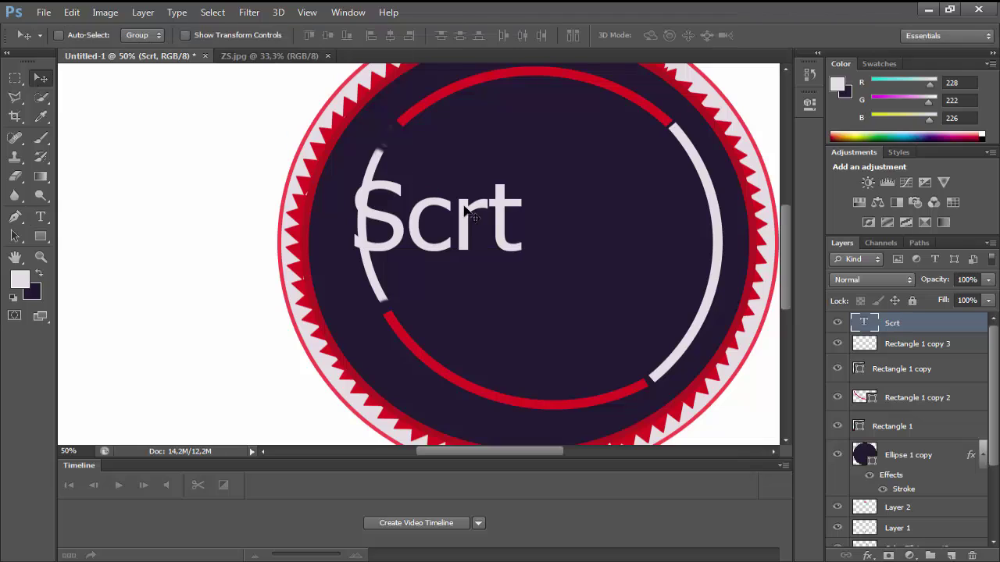
pyautogui.moveTo(468, 213); pyautogui.dragTo(571, 202)
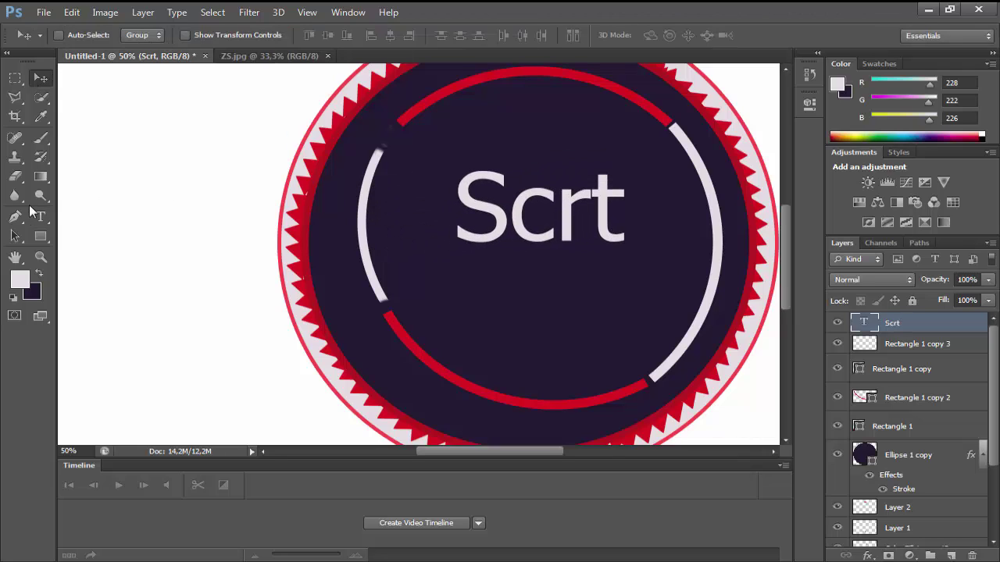
# - Add a second text line "Design Graphic" below "Scrt" at a size of 11 pt
pyautogui.click(39, 216)
pyautogui.click(514, 311)
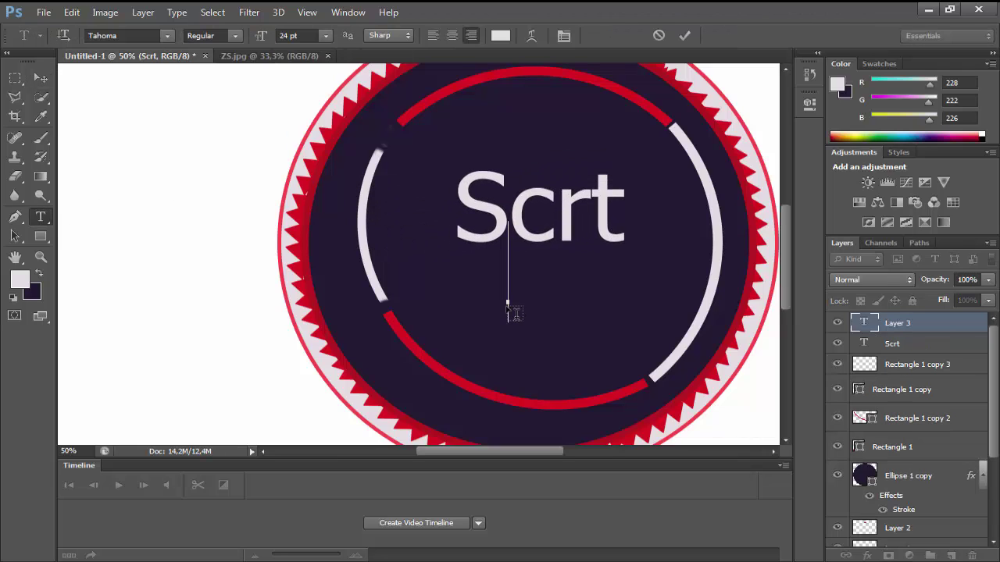
pyautogui.click(326, 36)
pyautogui.click(313, 141)
pyautogui.write('D')
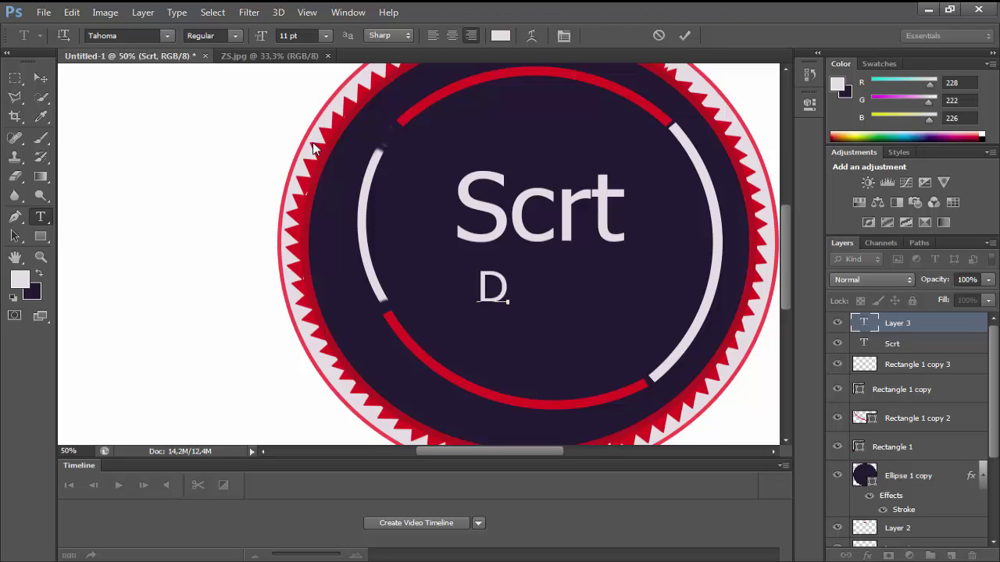
pyautogui.write('esign G')
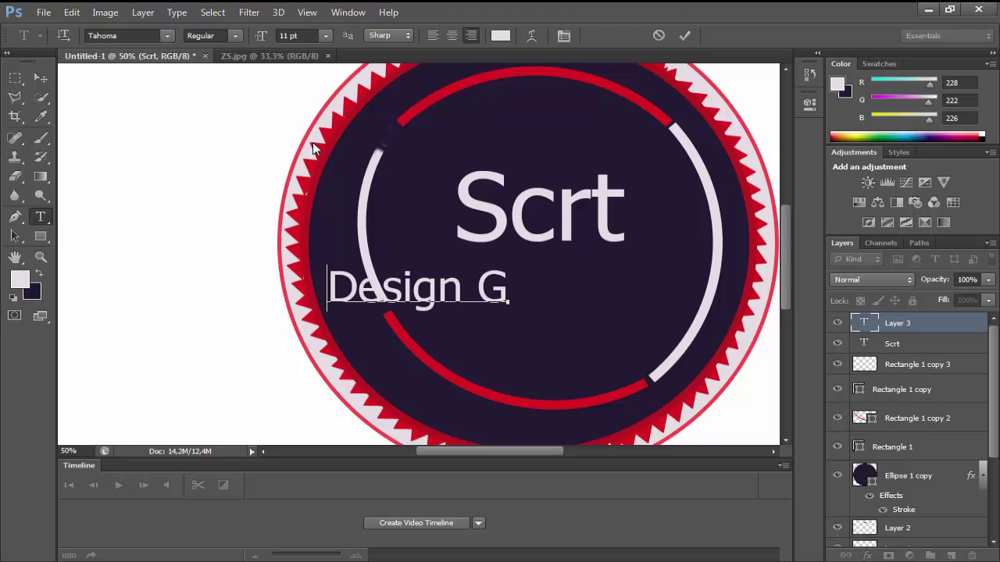
pyautogui.write('raphic')
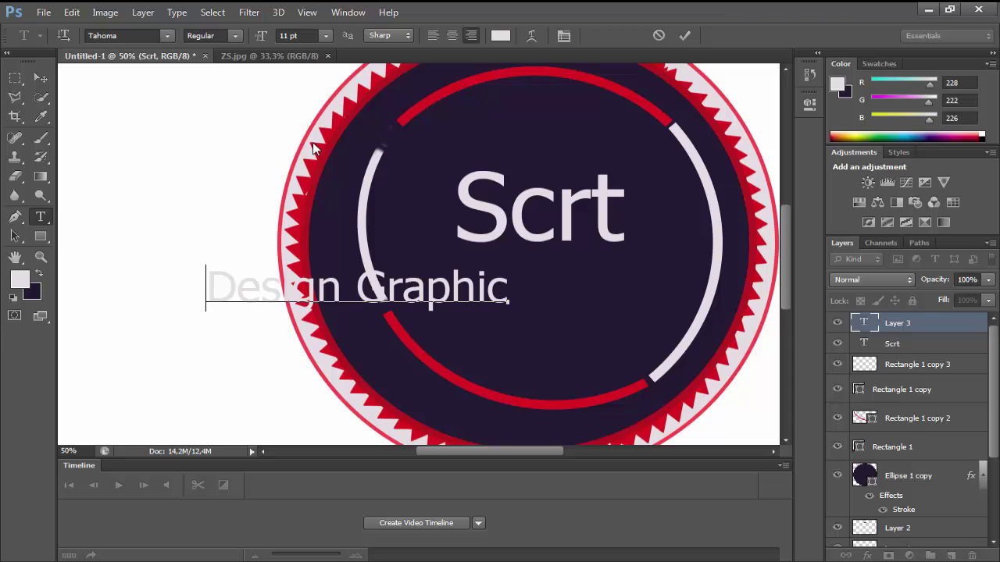
# - Recolour the whole "Design Graphic" text with the red sampled from the upper arc
pyautogui.tripleClick(356, 289)
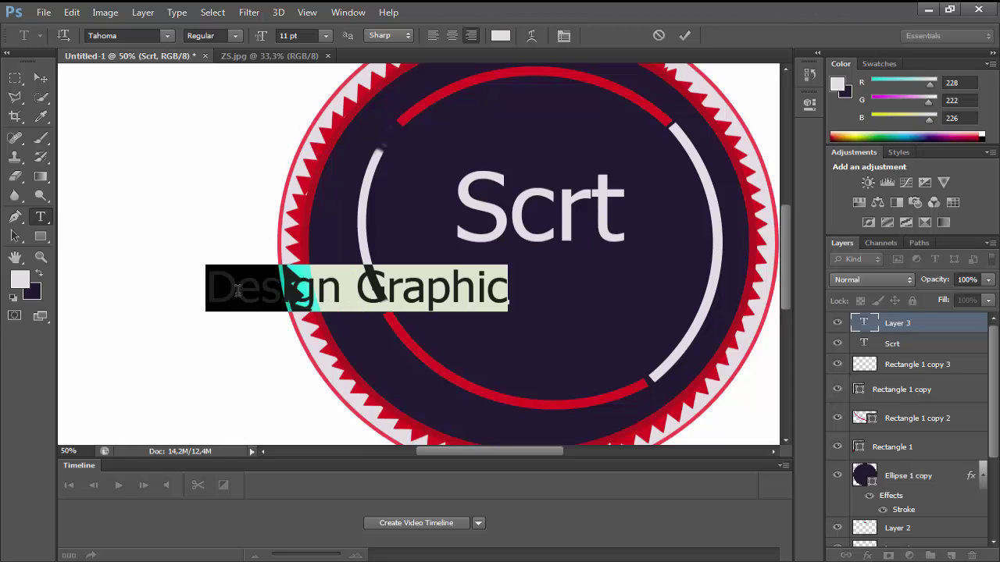
pyautogui.click(24, 281)
pyautogui.click(401, 122)
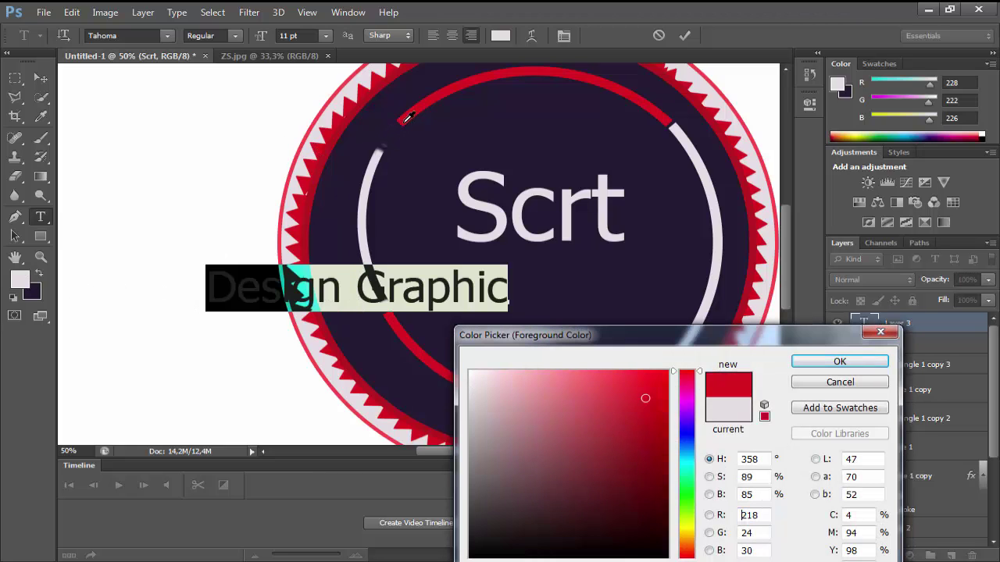
pyautogui.click(798, 361)
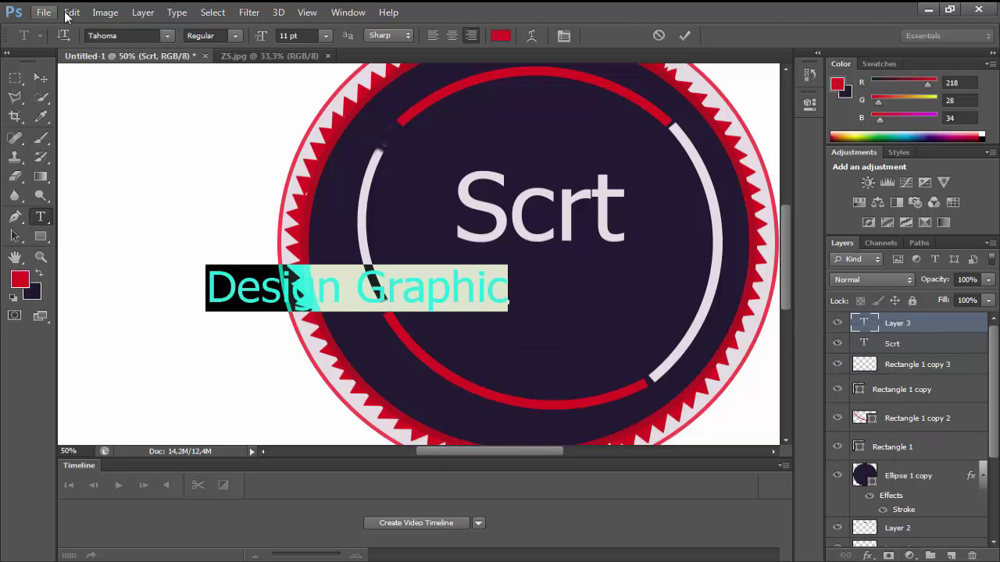
# - Scale the "Design Graphic" text to about 65.3% and place it centred directly beneath "Scrt"
pyautogui.click(69, 14)
pyautogui.click(125, 285)
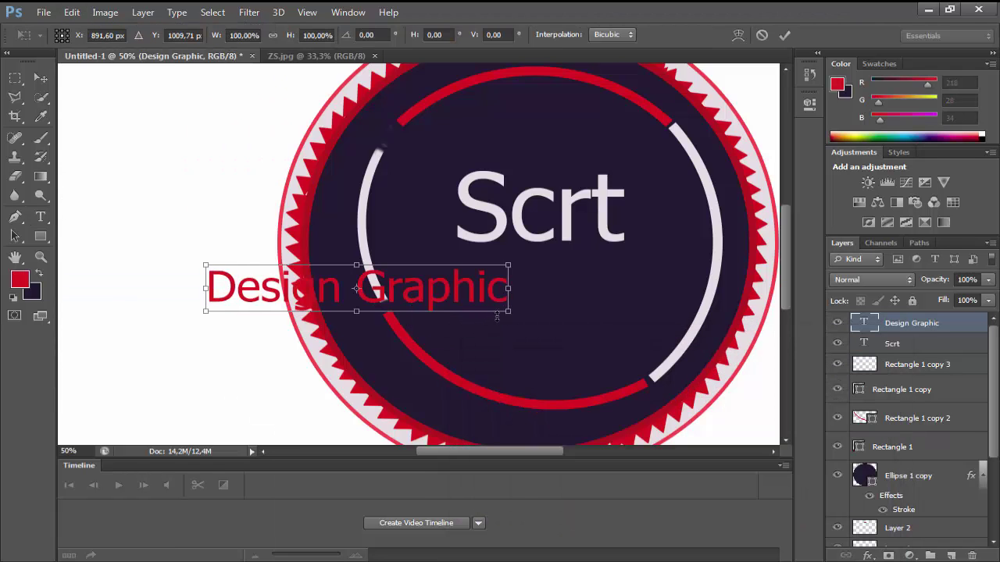
pyautogui.moveTo(507, 314); pyautogui.dragTo(404, 295)
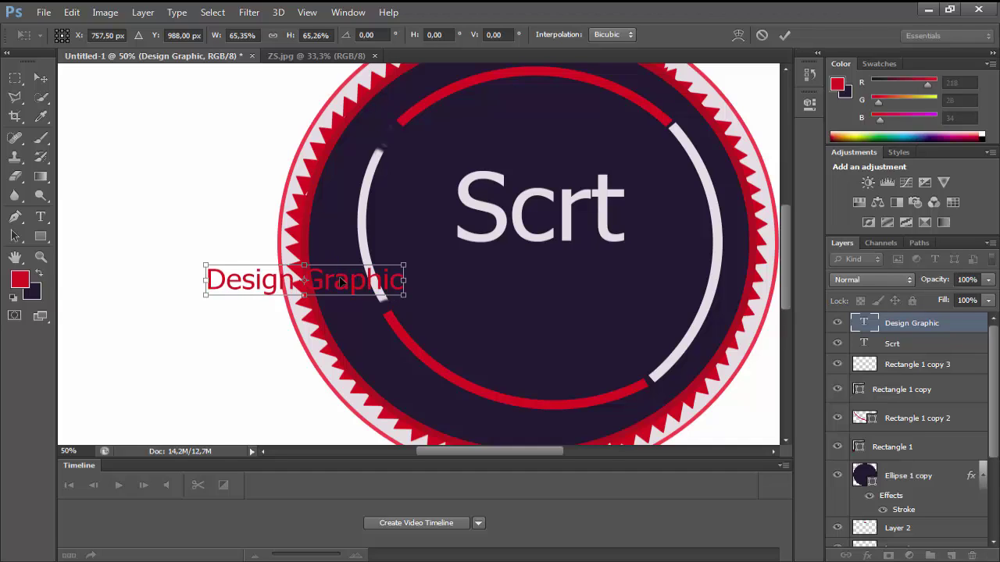
pyautogui.moveTo(337, 288); pyautogui.dragTo(582, 275)
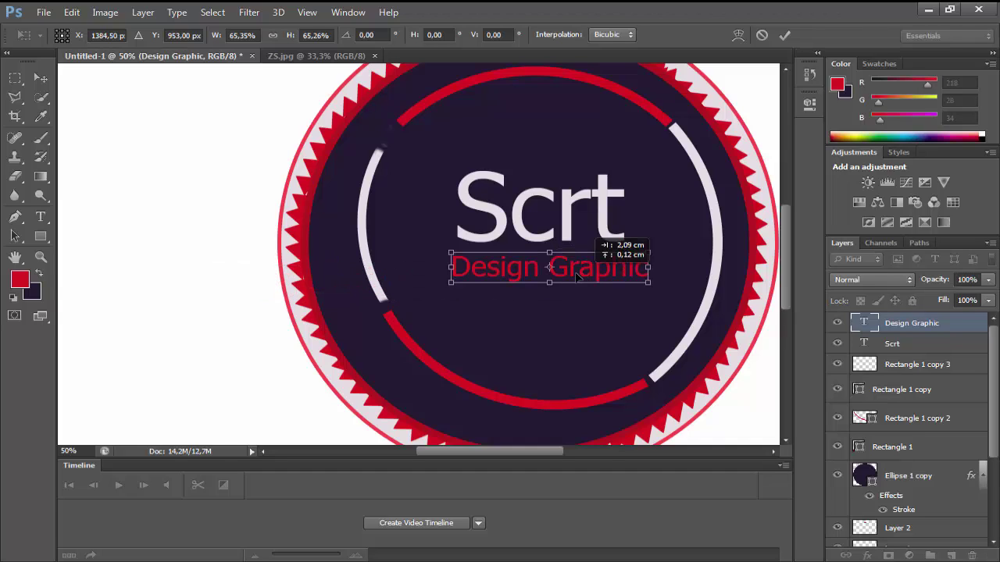
pyautogui.hotkey('shift', 'Left')
pyautogui.hotkey('shift', 'Left')
pyautogui.press('t')
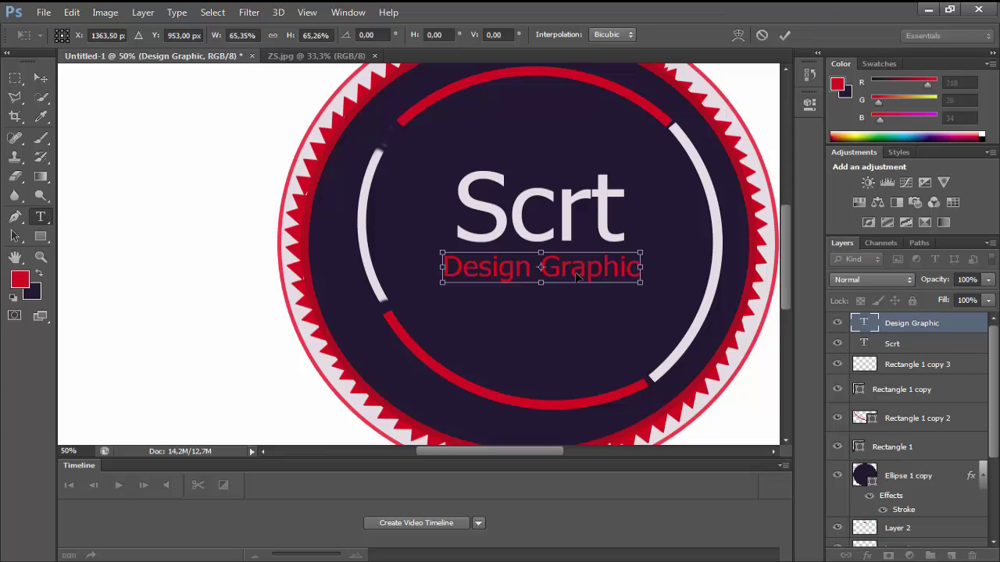
# - Rotate the lower red arc slightly counterclockwise with Free Transform Path and apply the transform
pyautogui.scroll(1, 460, 357)
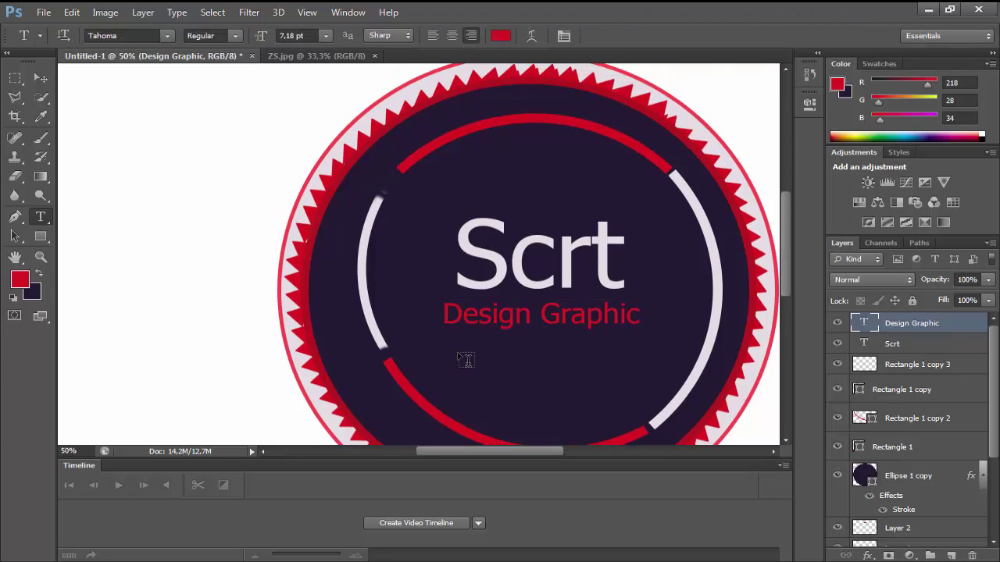
pyautogui.scroll(-3, 461, 357)
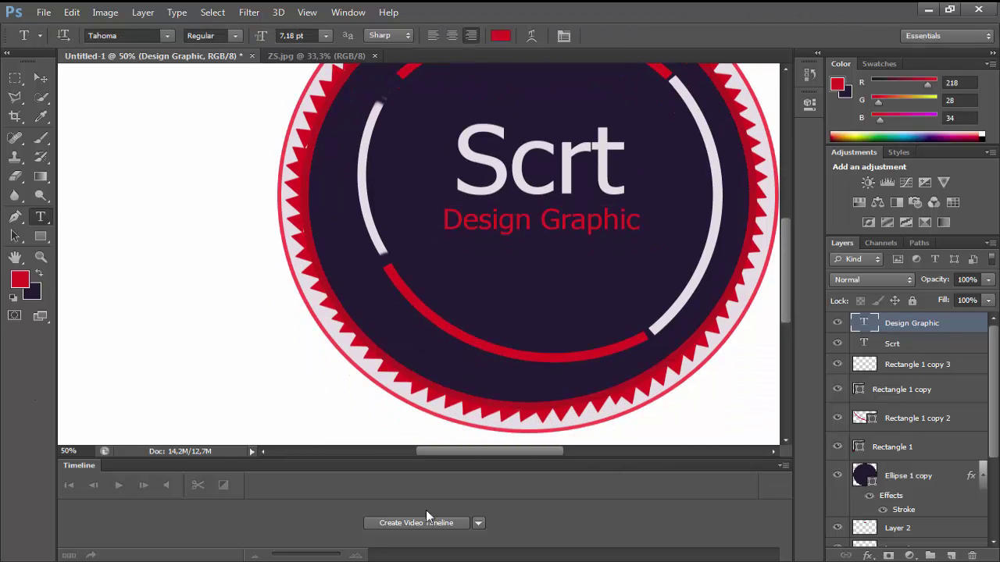
pyautogui.click(883, 420)
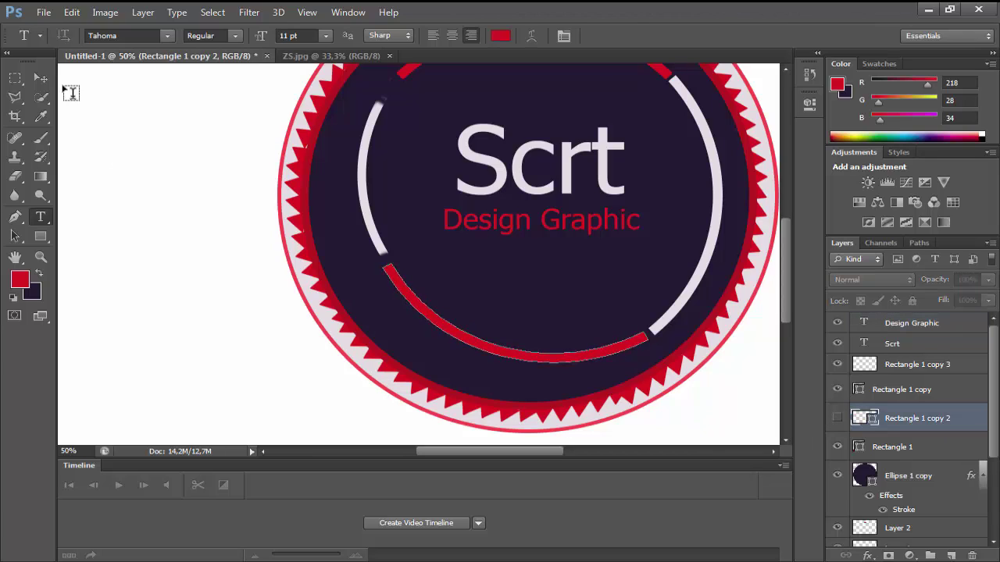
pyautogui.click(40, 80)
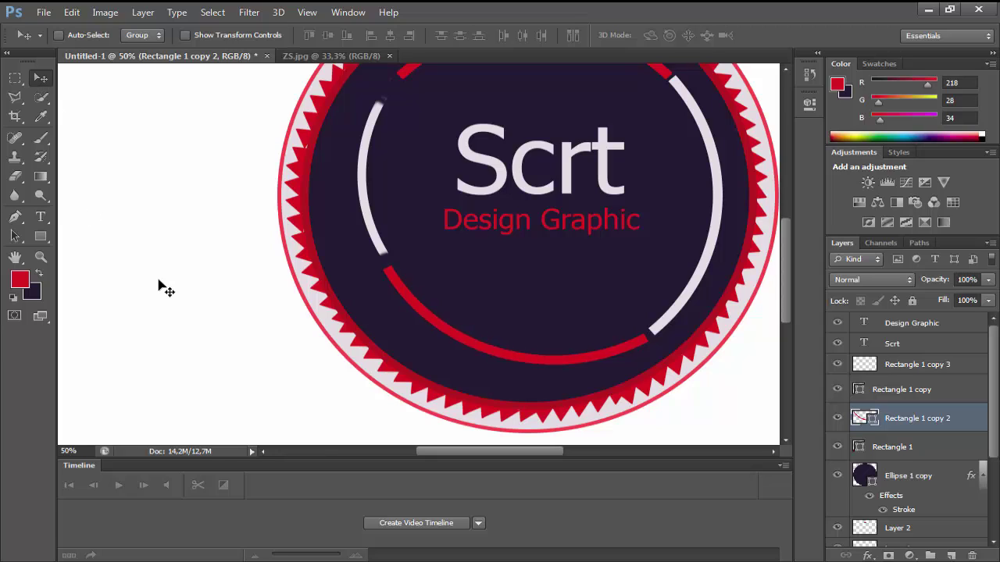
pyautogui.click(71, 12)
pyautogui.click(157, 286)
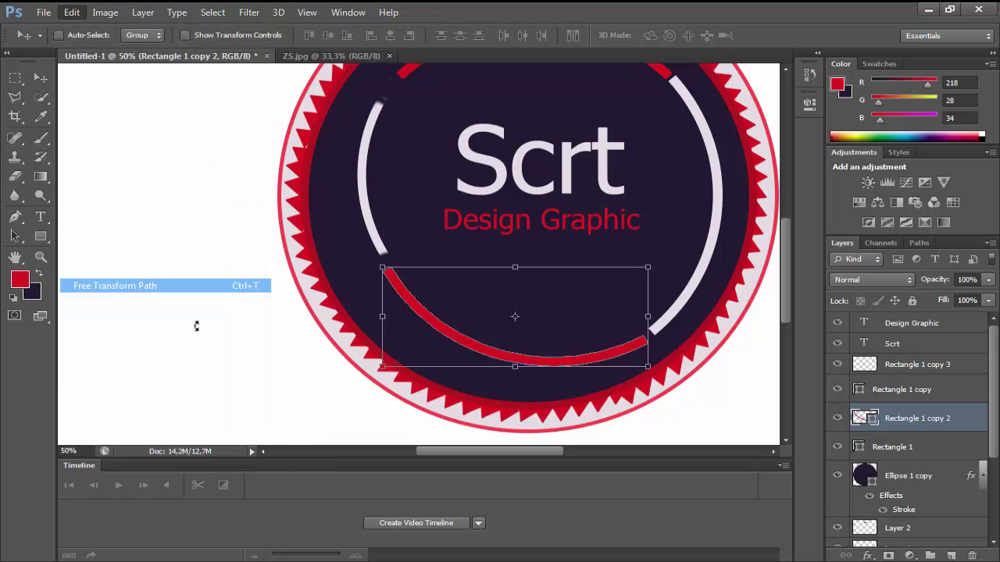
pyautogui.moveTo(438, 385); pyautogui.dragTo(444, 391)
pyautogui.press('Return')
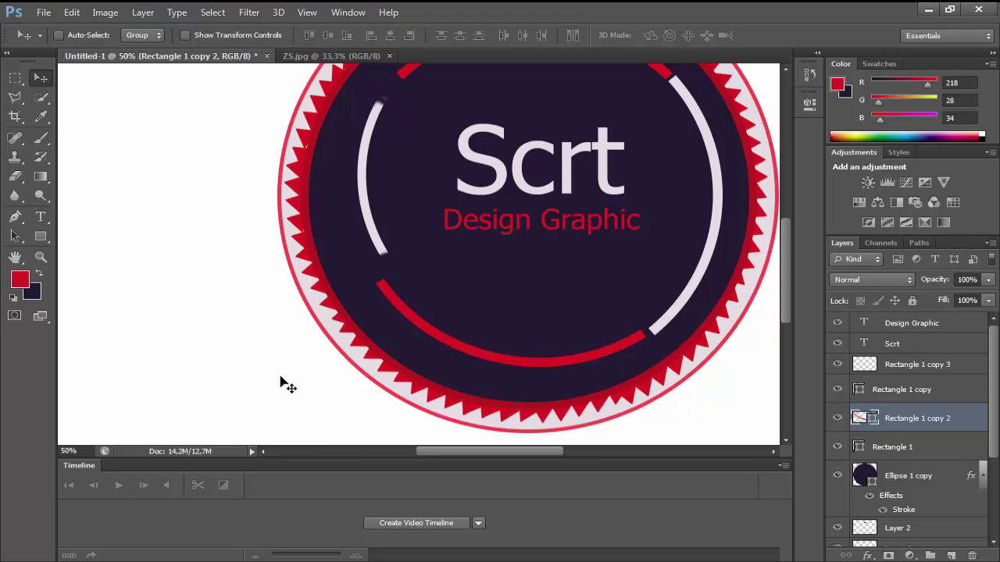
# - Delete the erased left light arc layer, Rectangle 1 copy 3
pyautogui.scroll(3, 281, 382)
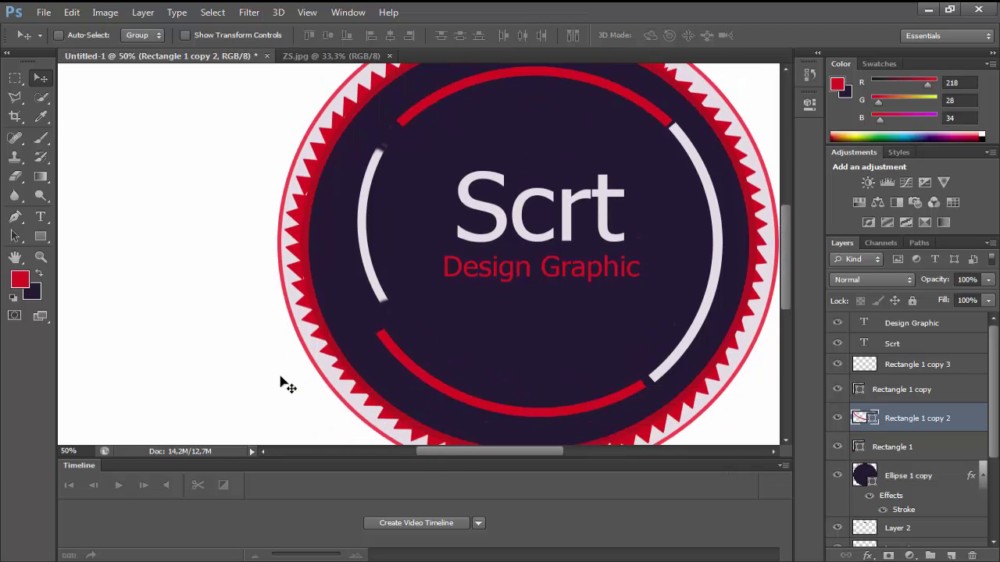
pyautogui.click(881, 346)
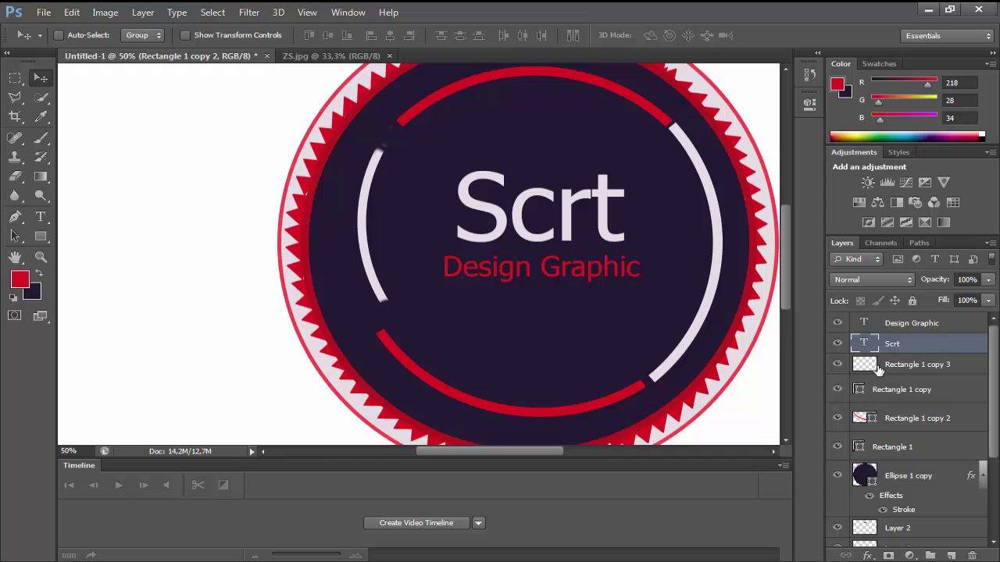
pyautogui.click(876, 370)
pyautogui.press('Delete')
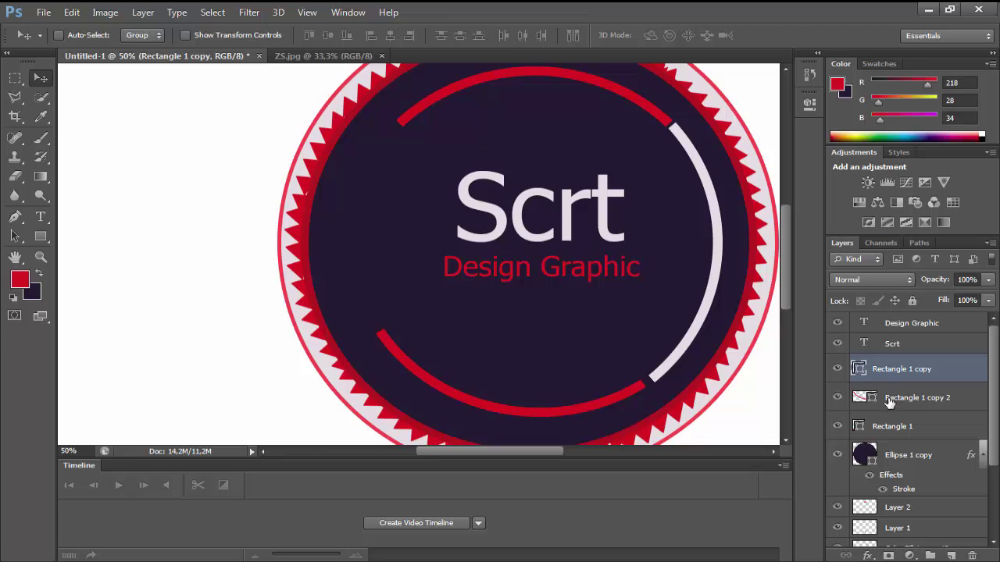
# - Identify the right light arc's layer by toggling its visibility, then duplicate that layer, Rectangle 1 copy, in the same document
pyautogui.click(891, 398)
pyautogui.click(837, 368)
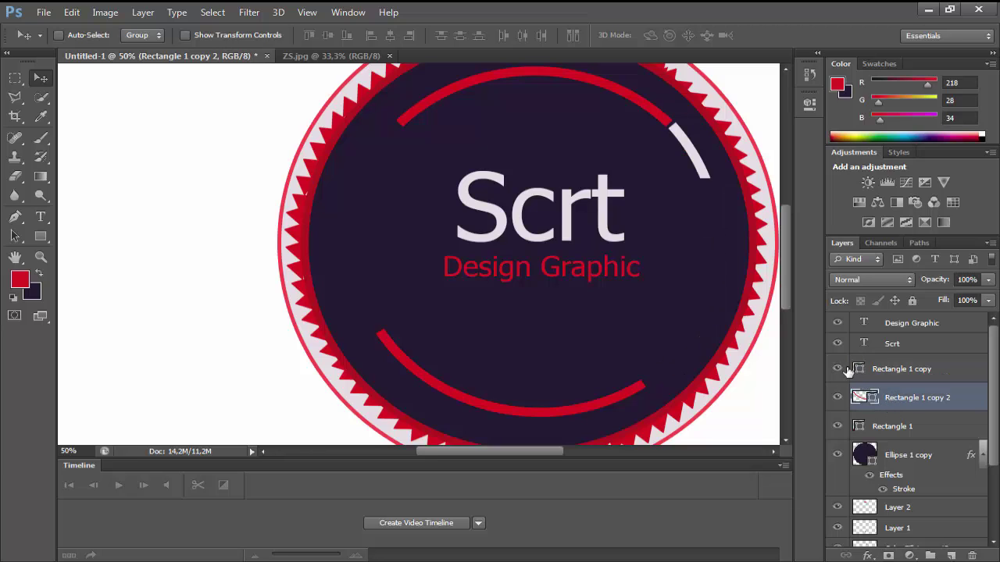
pyautogui.click(838, 369)
pyautogui.rightClick(880, 369)
pyautogui.click(656, 115)
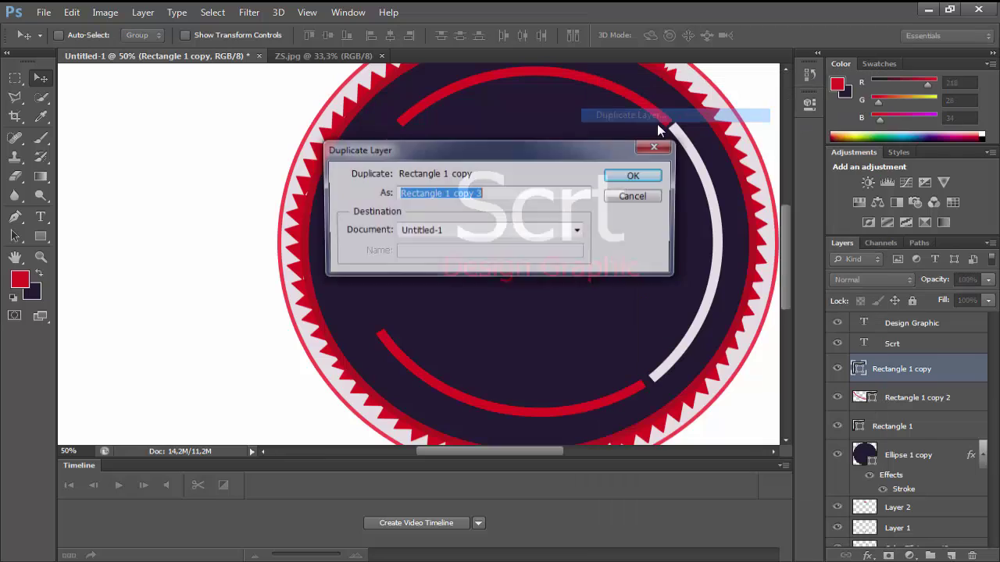
pyautogui.click(650, 175)
# - Flip the duplicated light arc horizontally and move it to the ring's left side, opposite the right light arc
pyautogui.click(72, 13)
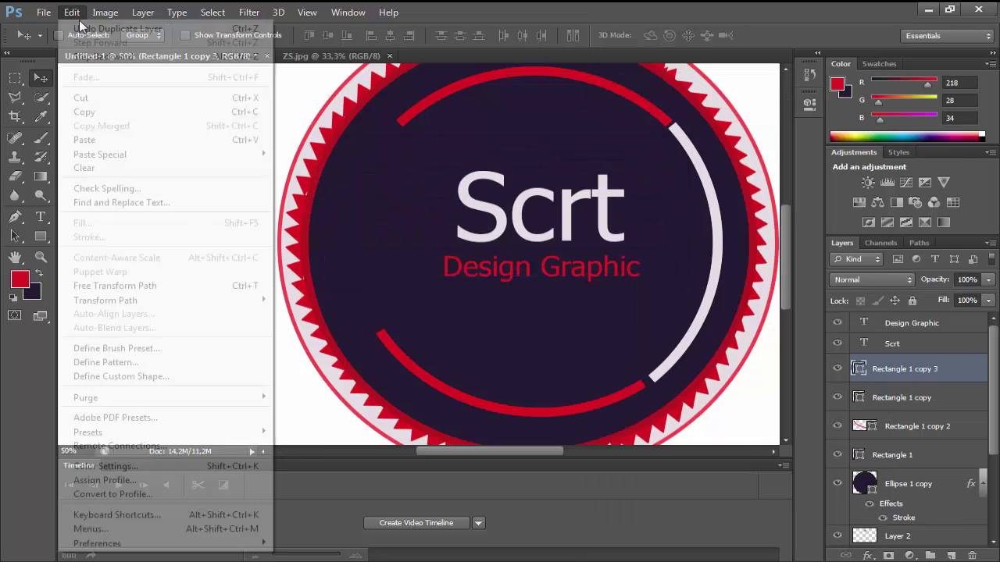
pyautogui.moveTo(156, 301)
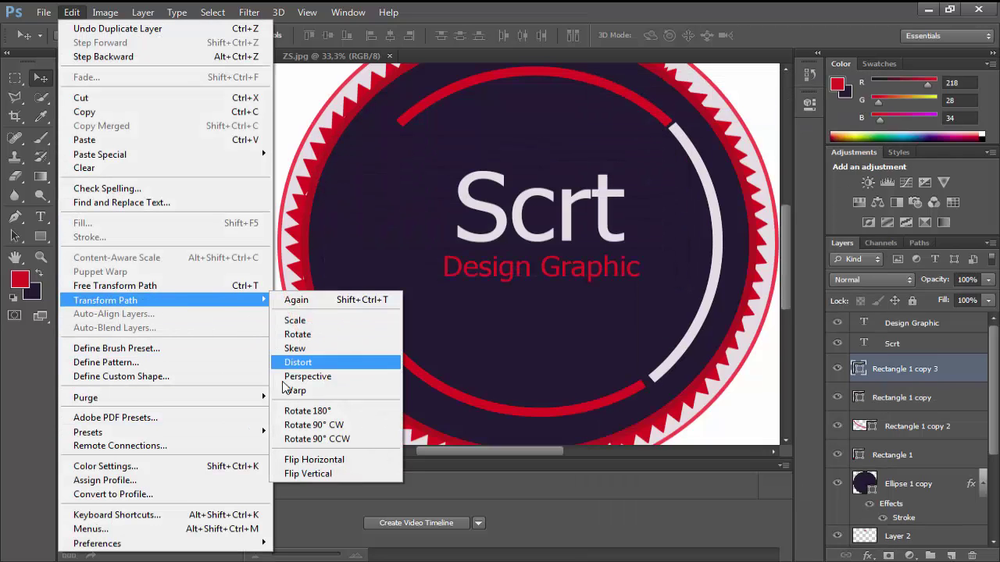
pyautogui.click(308, 456)
pyautogui.moveTo(648, 268); pyautogui.dragTo(342, 275)
pyautogui.press('Left')
pyautogui.press('Left')
pyautogui.press('Left')
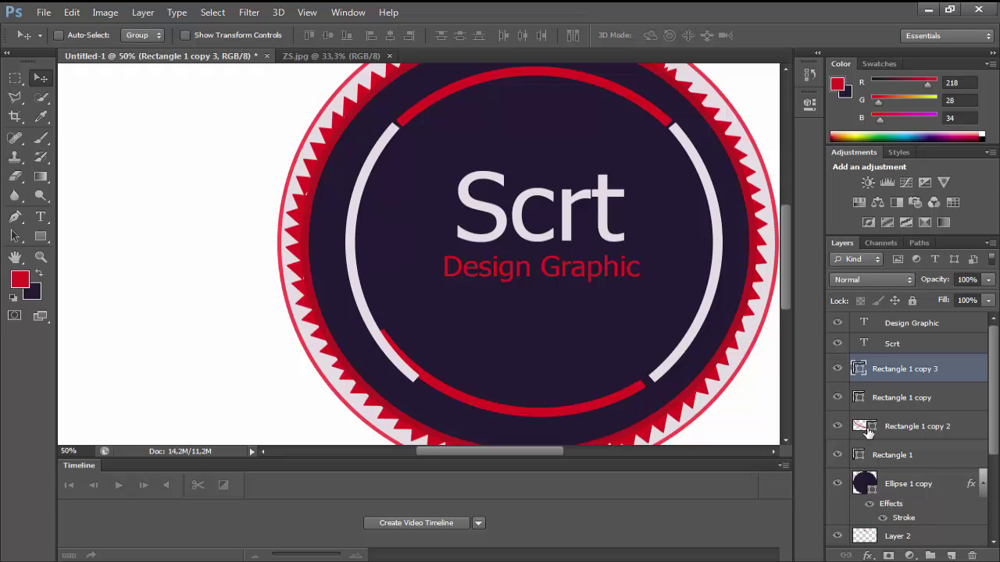
# - Nudge the lower red arc slightly to the right between the two light arcs
pyautogui.click(898, 431)
pyautogui.press('Up')
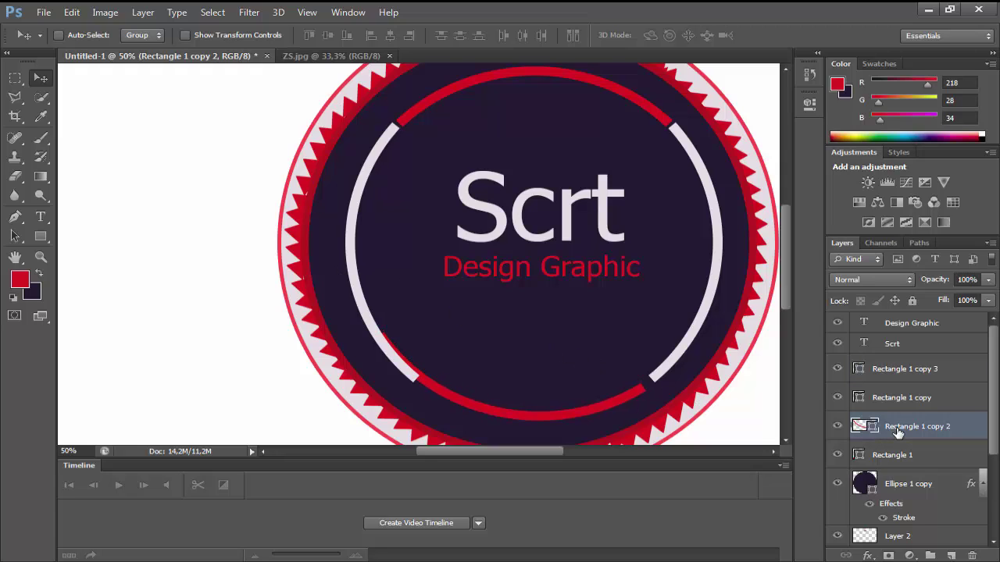
pyautogui.press('Up')
pyautogui.press('Up')
pyautogui.press('Up')
pyautogui.press('Up')
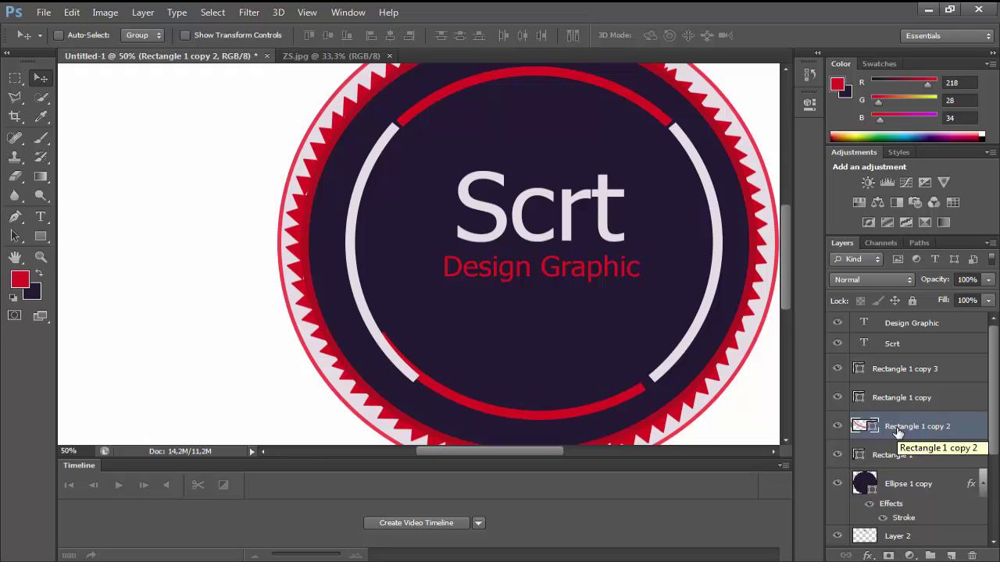
pyautogui.press('Up')
pyautogui.press('Up')
pyautogui.press('Up')
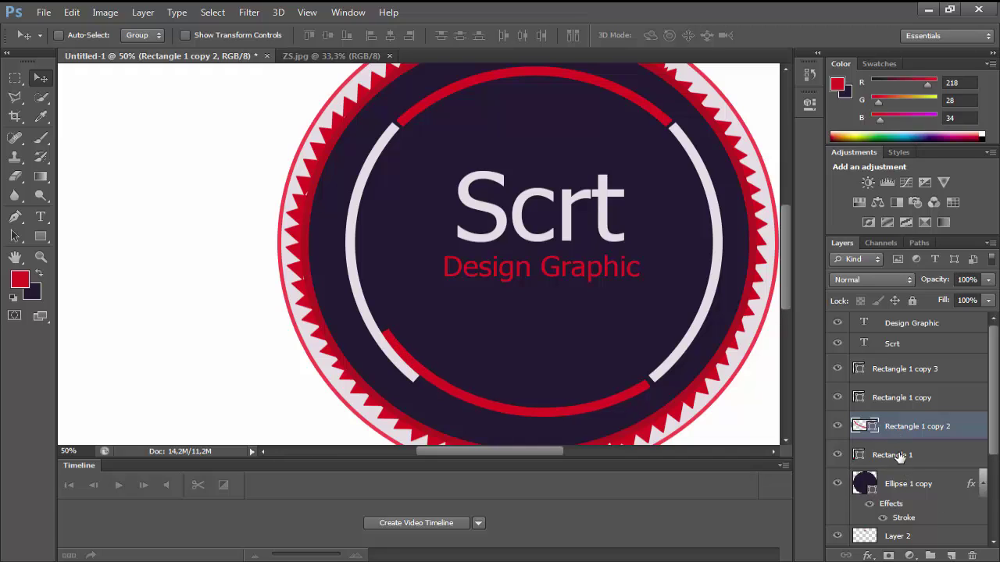
# - Nudge the left light arc upward between the upper and lower red arcs
pyautogui.click(896, 403)
pyautogui.click(892, 378)
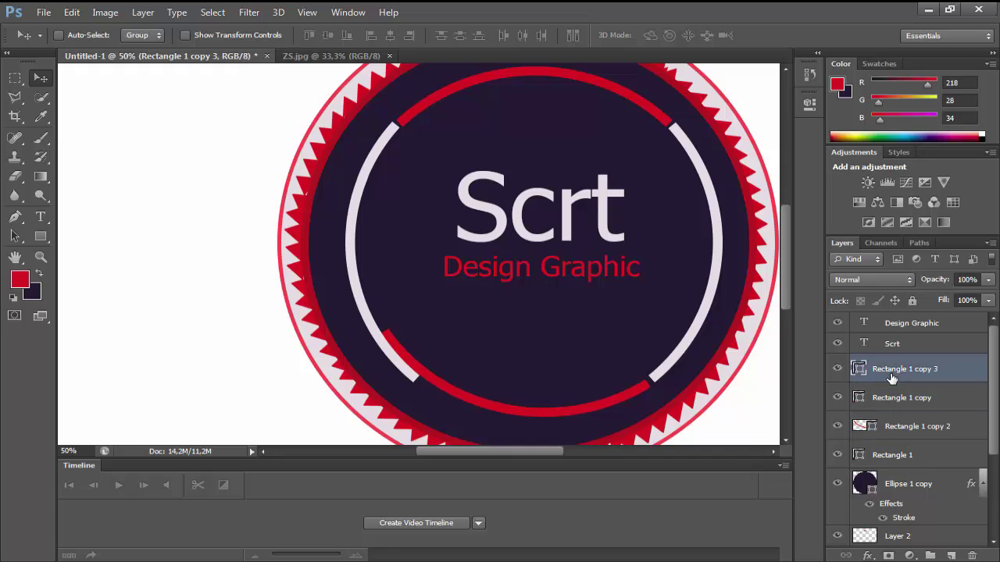
pyautogui.press('Up')
pyautogui.press('Up')
pyautogui.press('Up')
pyautogui.press('Up')
pyautogui.press('Up')
pyautogui.press('Up')
pyautogui.press('Up')
pyautogui.press('Up')
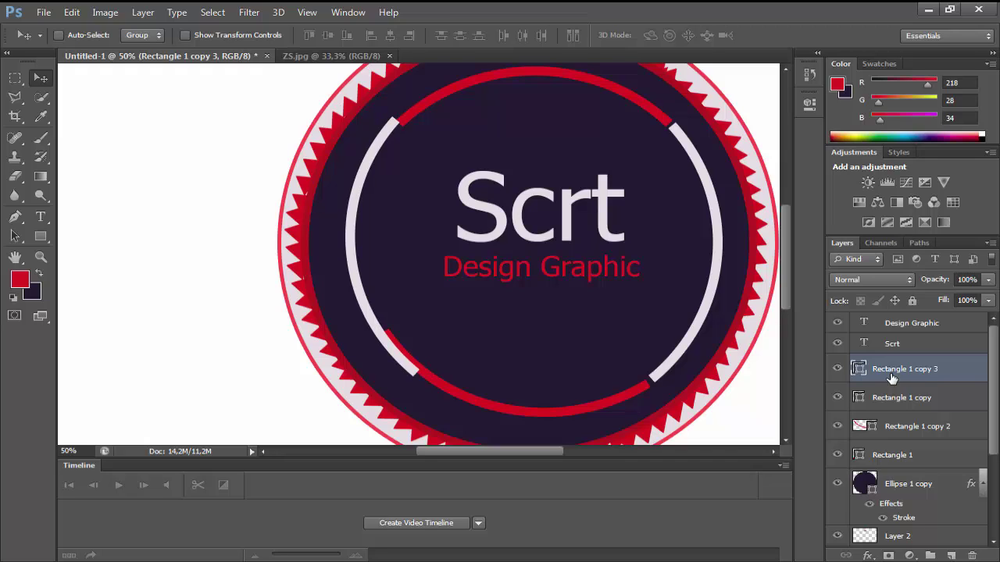
pyautogui.press('Right')
pyautogui.press('Right')
pyautogui.press('Right')
pyautogui.press('Right')
pyautogui.press('Right')
pyautogui.press('Right')
pyautogui.press('Right')
pyautogui.press('Right')
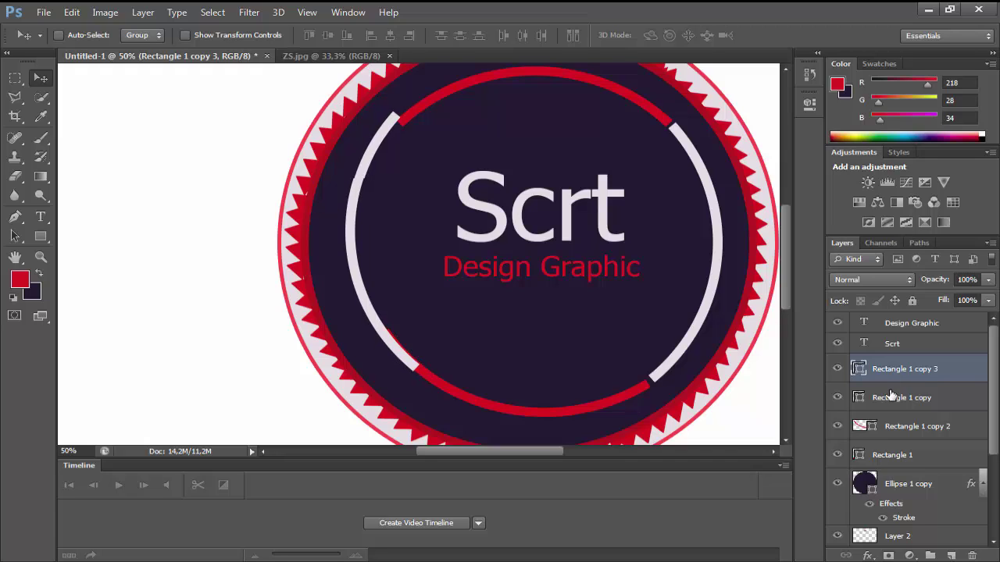
# - Nudge the left light arc to the right and slightly down so it follows the ring between the red arcs
pyautogui.press('Right')
pyautogui.press('Right')
pyautogui.press('Right')
pyautogui.press('Right')
pyautogui.press('Right')
pyautogui.press('Right')
pyautogui.press('Right')
pyautogui.press('Right')
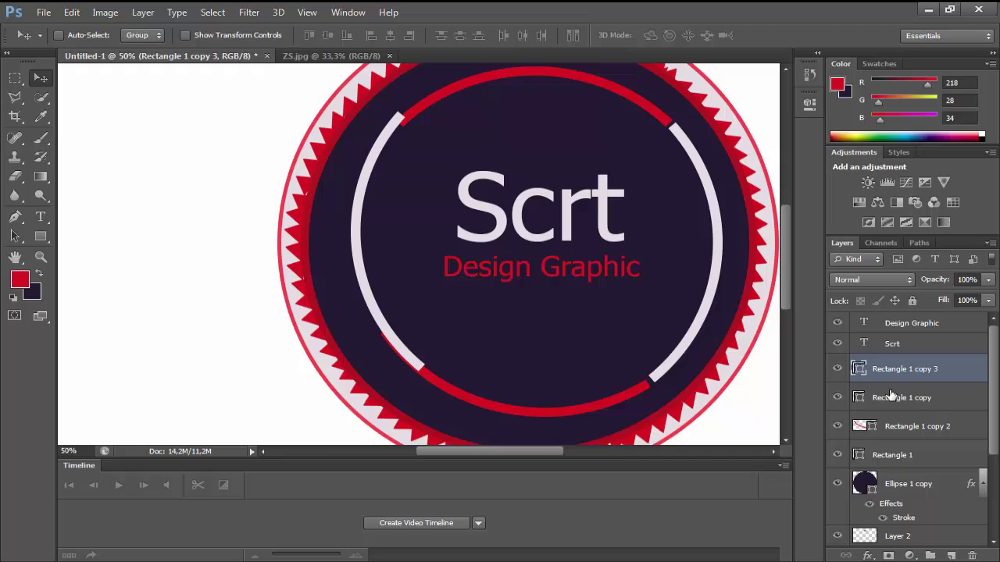
pyautogui.press('Right')
pyautogui.press('Right')
pyautogui.press('Right')
pyautogui.press('Right')
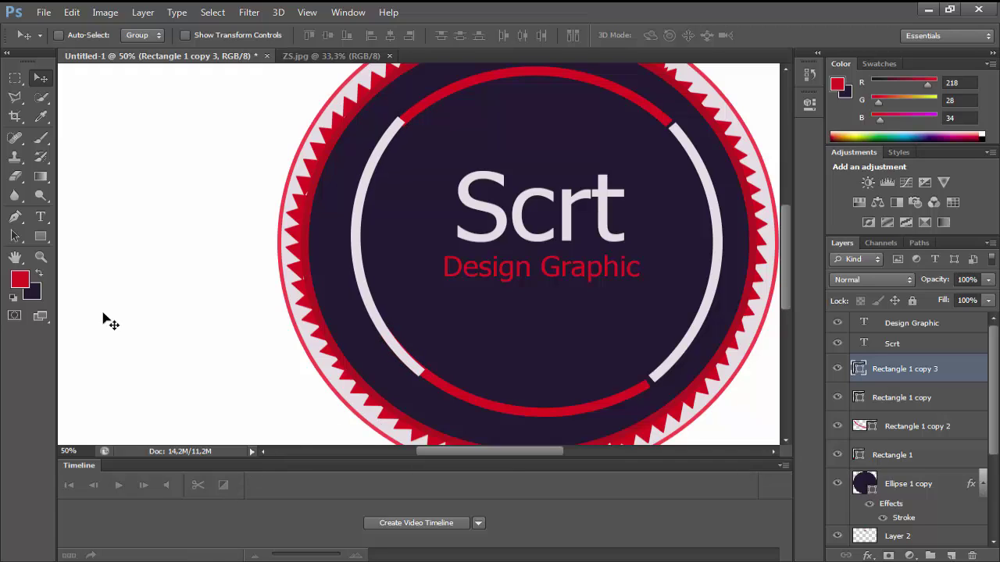
# - Rasterize the left light arc's layer and erase its lower end over the red arc, then trim its upper tip with the Eraser
pyautogui.click(12, 178)
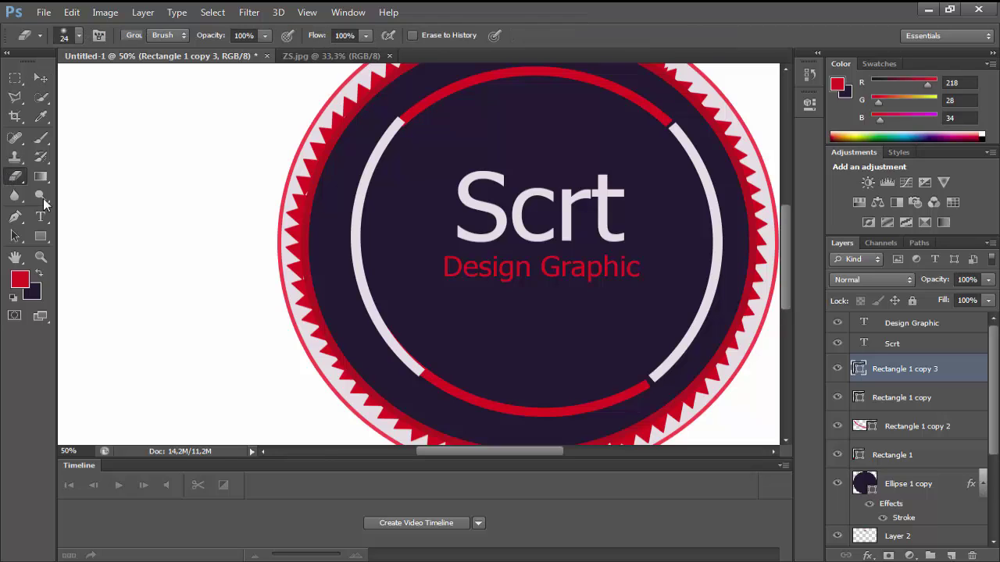
pyautogui.click(373, 335)
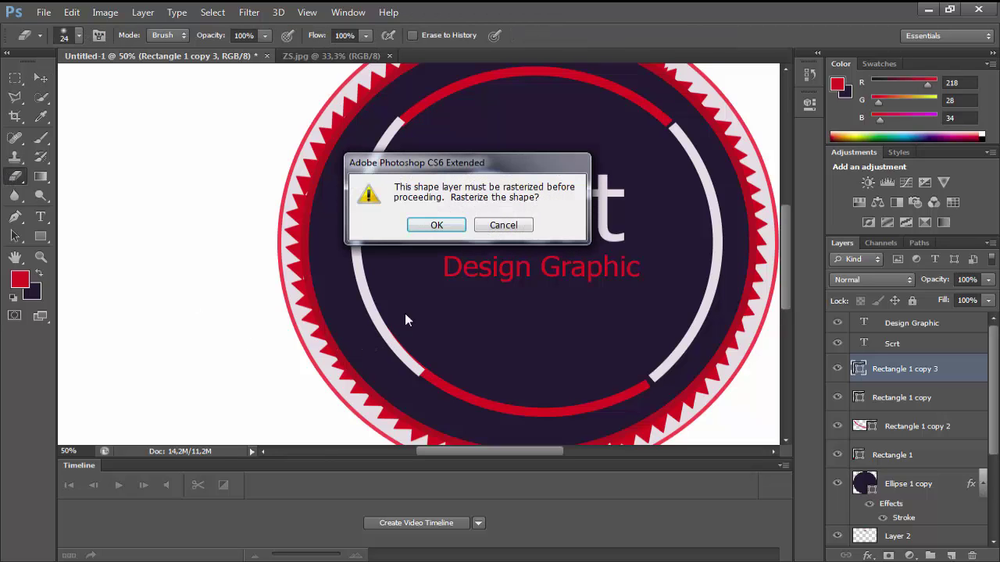
pyautogui.click(438, 225)
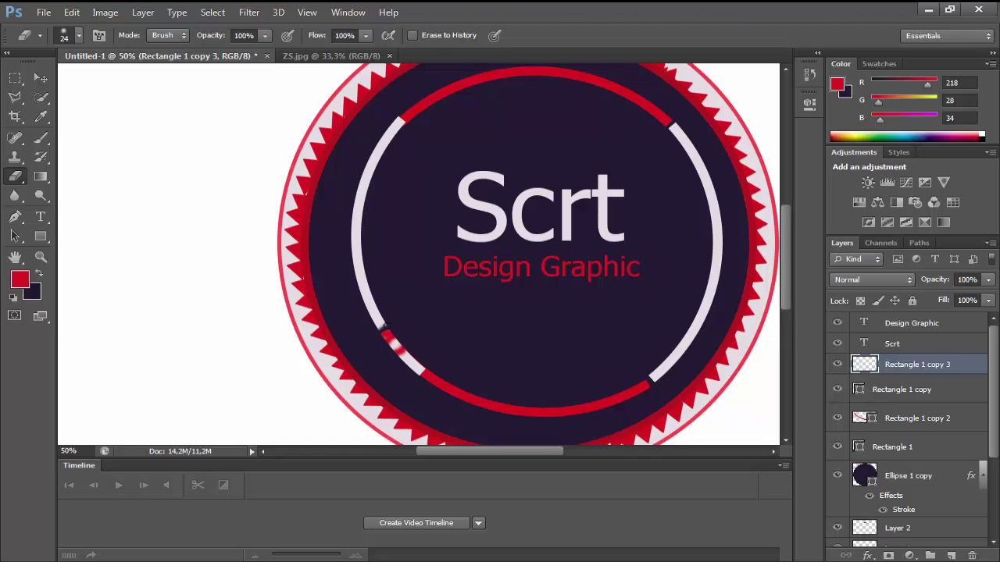
pyautogui.moveTo(365, 336)
pyautogui.mouseDown()
pyautogui.moveTo(394, 336)
pyautogui.moveTo(397, 364)
pyautogui.moveTo(381, 347)
pyautogui.moveTo(428, 376)
pyautogui.moveTo(408, 358)
pyautogui.mouseUp()
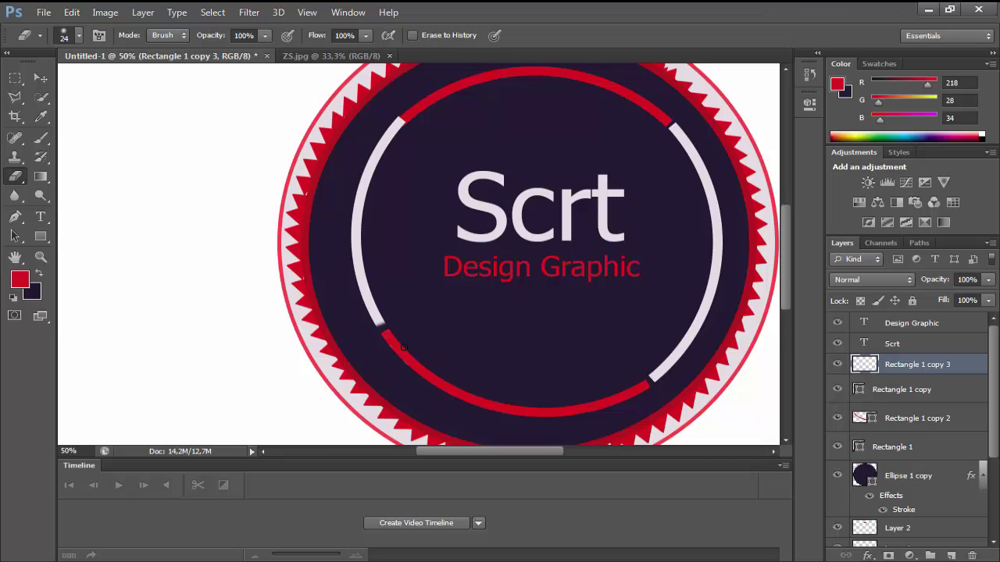
pyautogui.moveTo(396, 130)
pyautogui.mouseDown()
pyautogui.moveTo(391, 116)
pyautogui.moveTo(401, 126)
pyautogui.mouseUp()
# - Examine the whole emblem on the canvas at 25% zoom
pyautogui.scroll(-3, 491, 167)
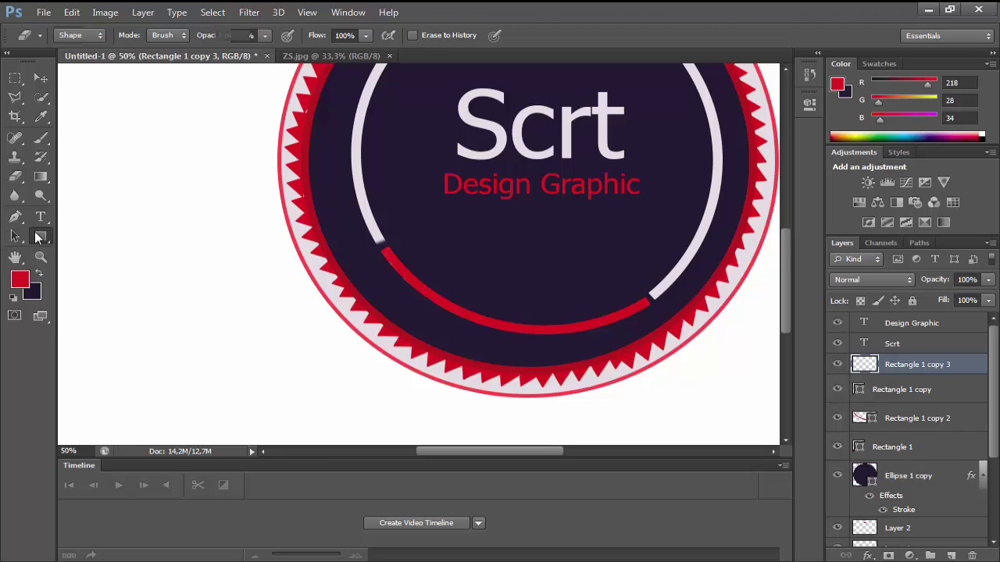
pyautogui.click(41, 257)
pyautogui.click(81, 35)
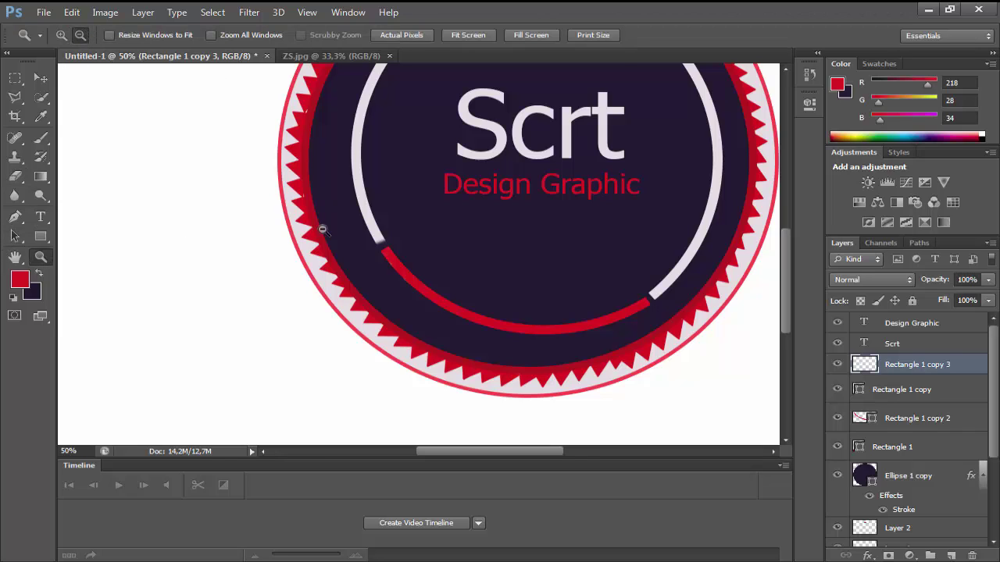
pyautogui.click(403, 211)
pyautogui.click(407, 223)
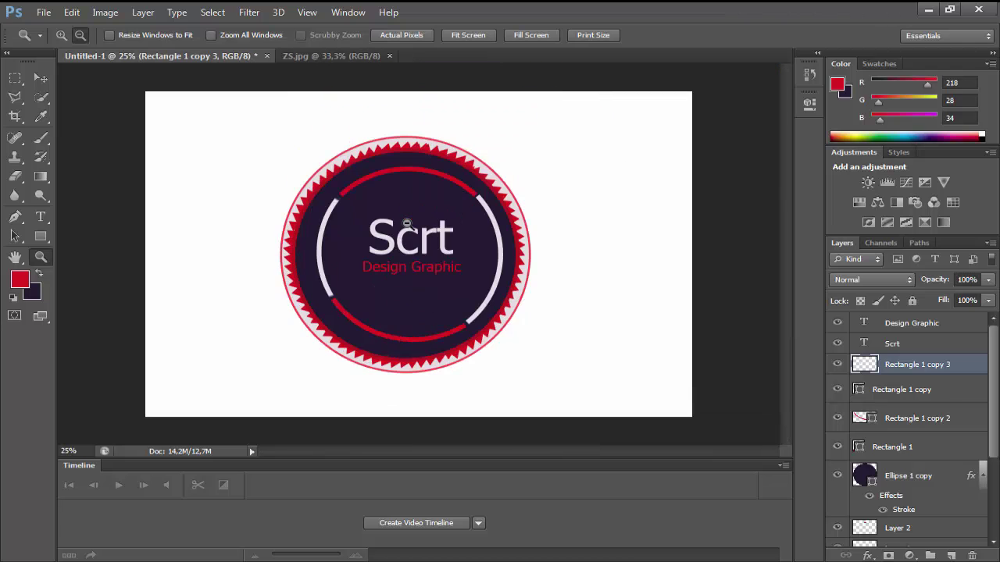
pyautogui.click(757, 558)
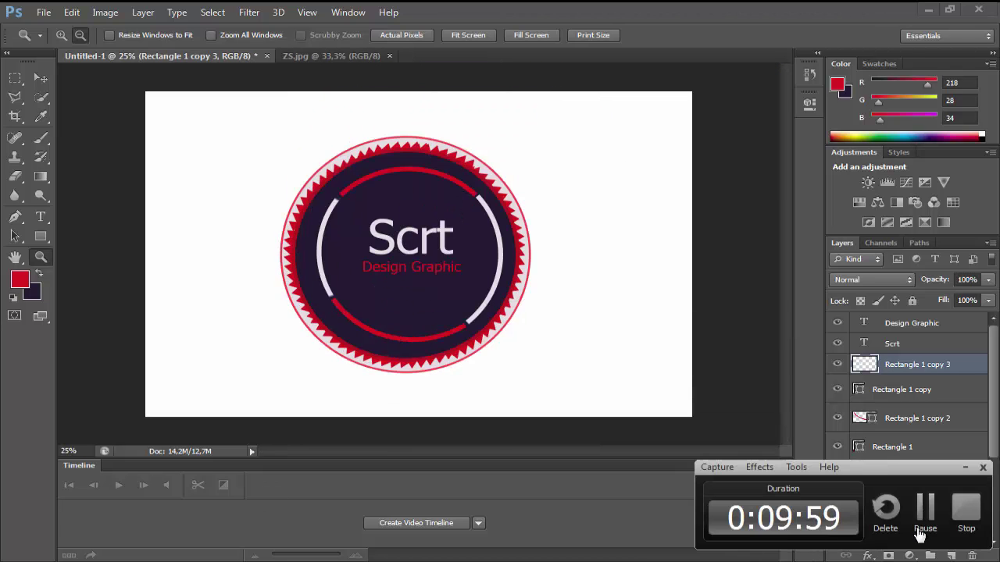